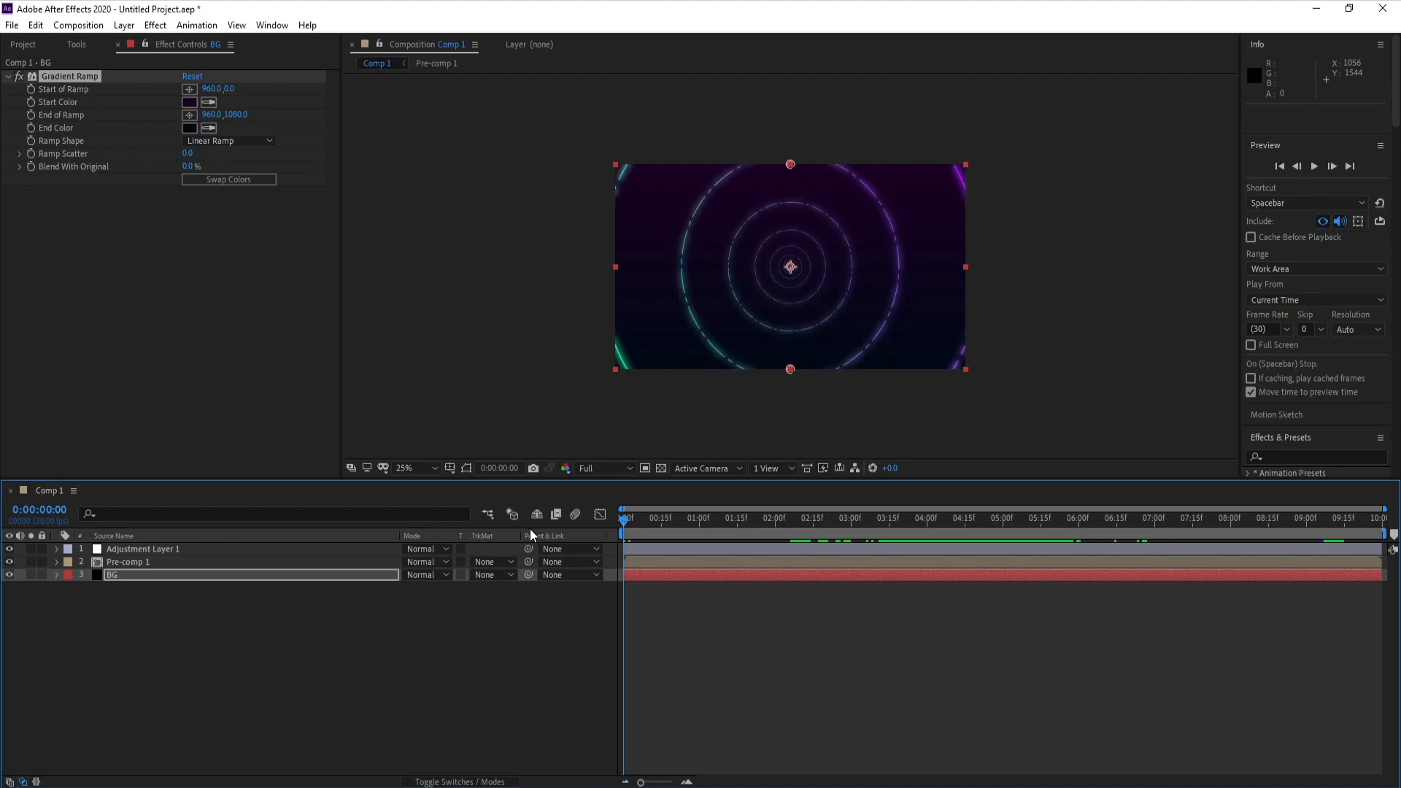
- Play the preview of the finished concentric dashed ring animation
key(space)
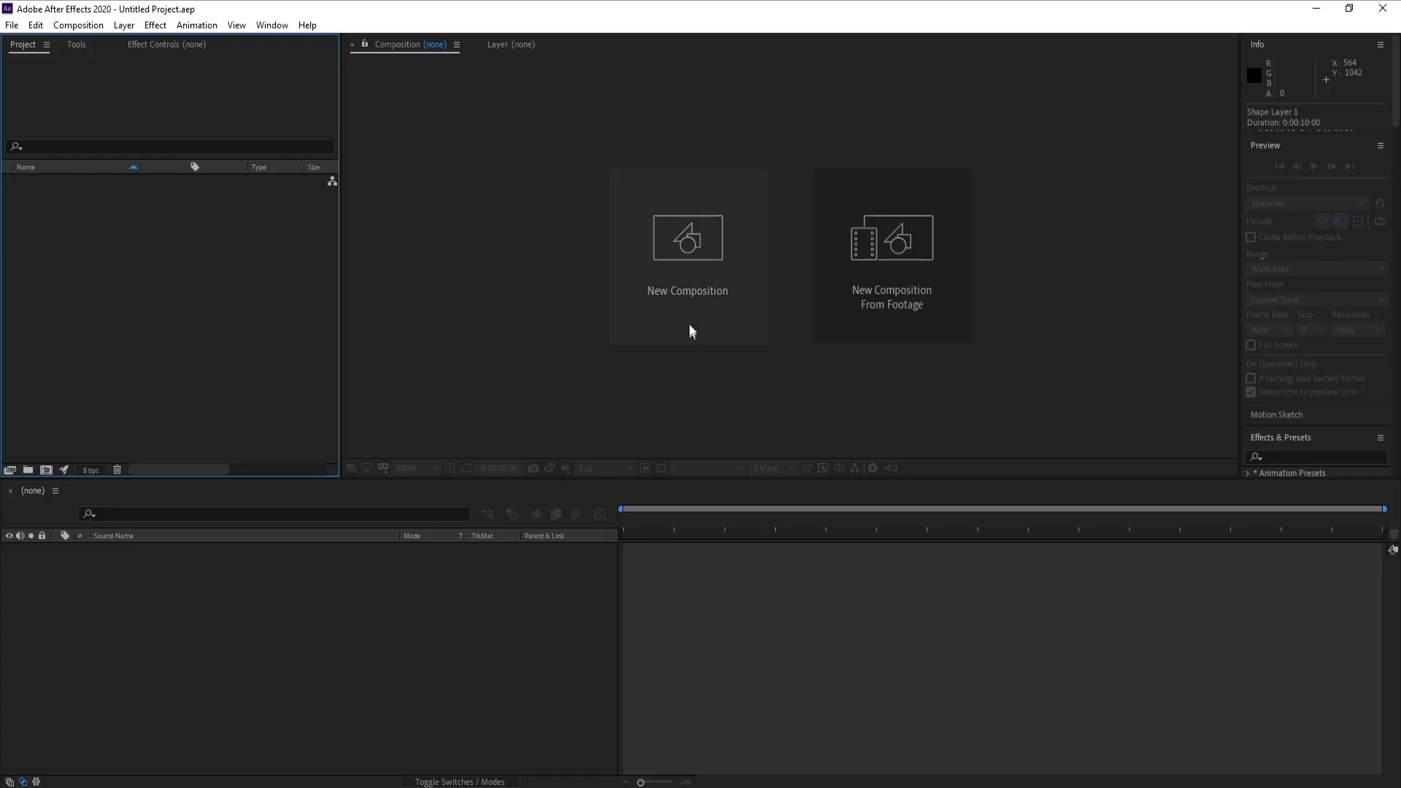
- Create composition Comp 1 at 1920 x 1080 px, 30 frames per second, with a 10-second duration and black background
click(688, 327)
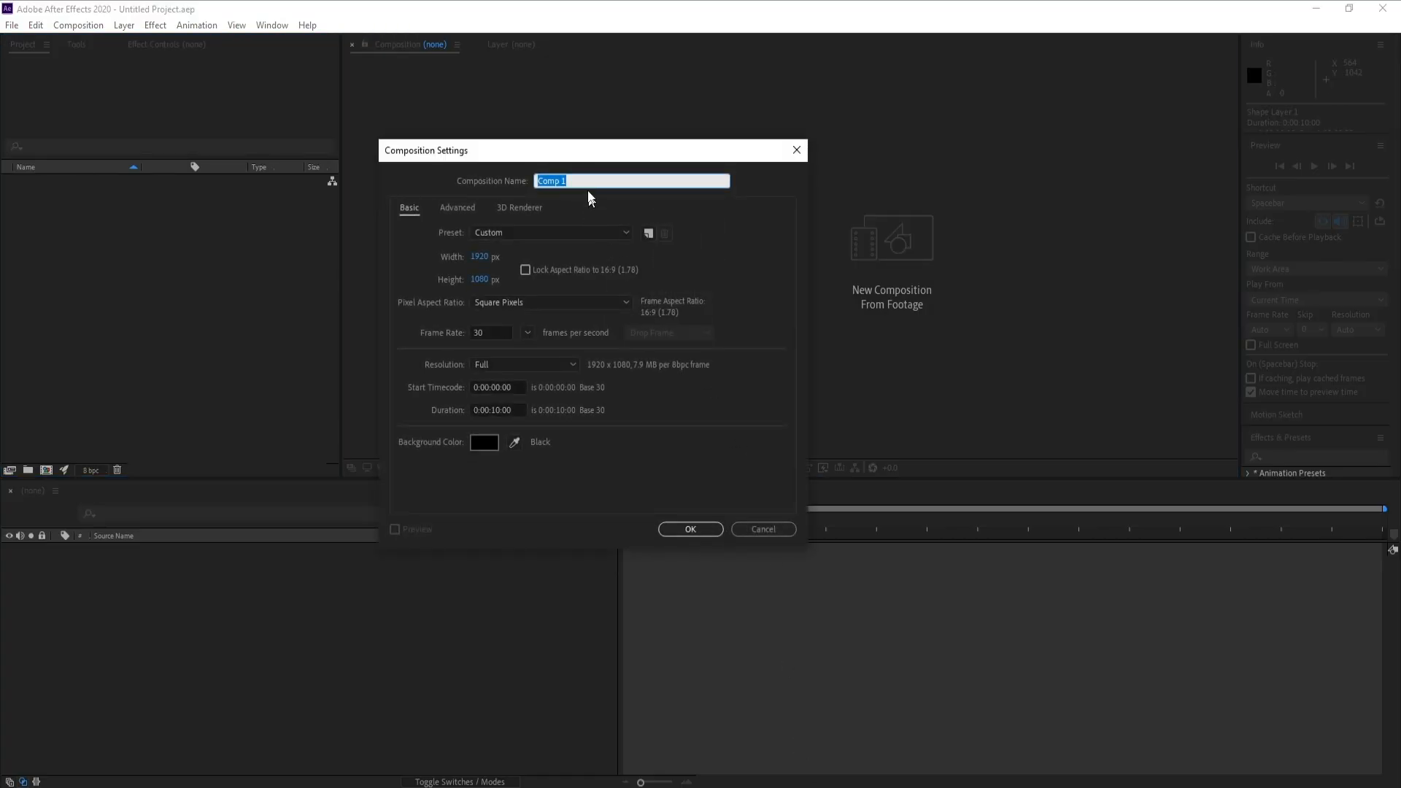
drag(576, 148, 610, 137)
drag(529, 322, 458, 321)
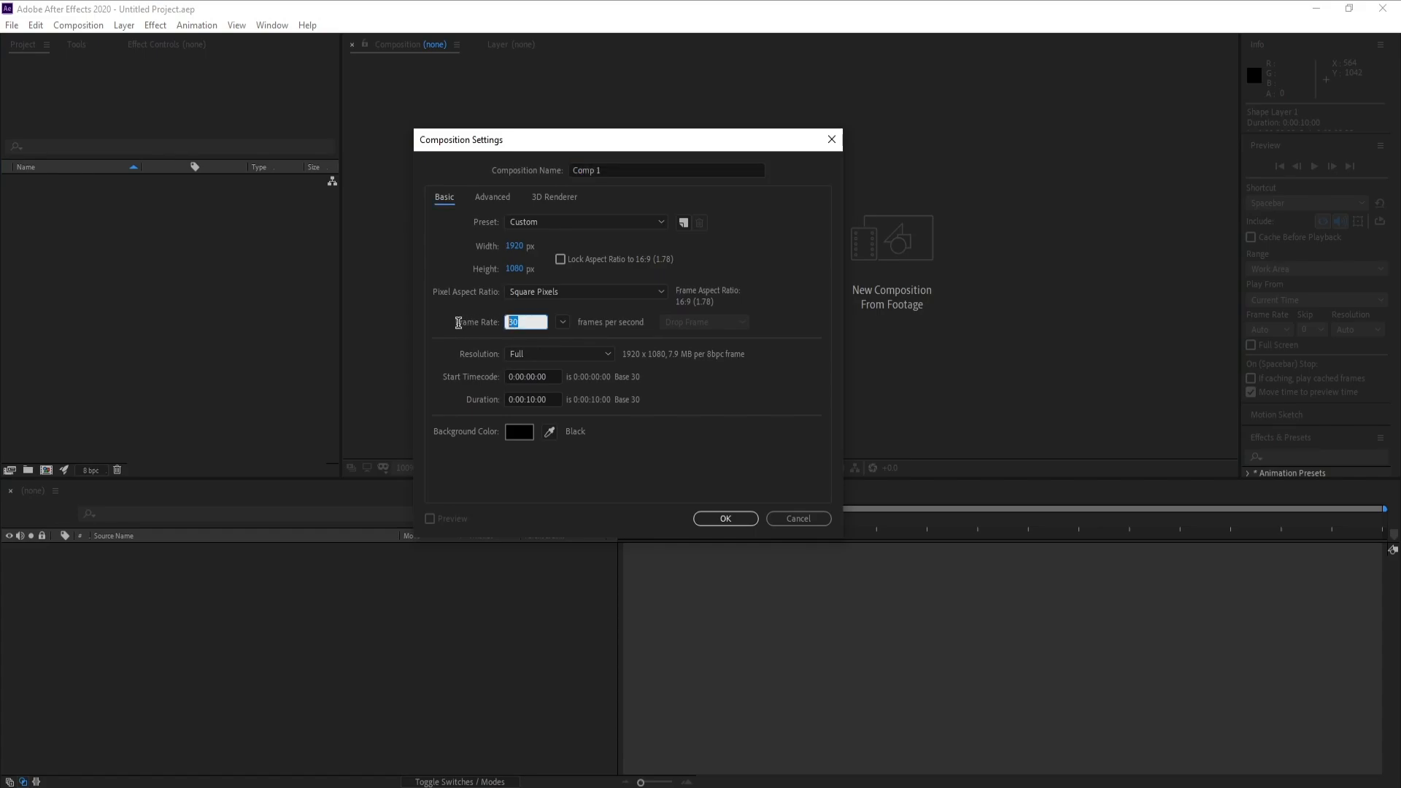
click(609, 496)
click(726, 518)
- Add a new empty shape layer to Comp 1
click(124, 25)
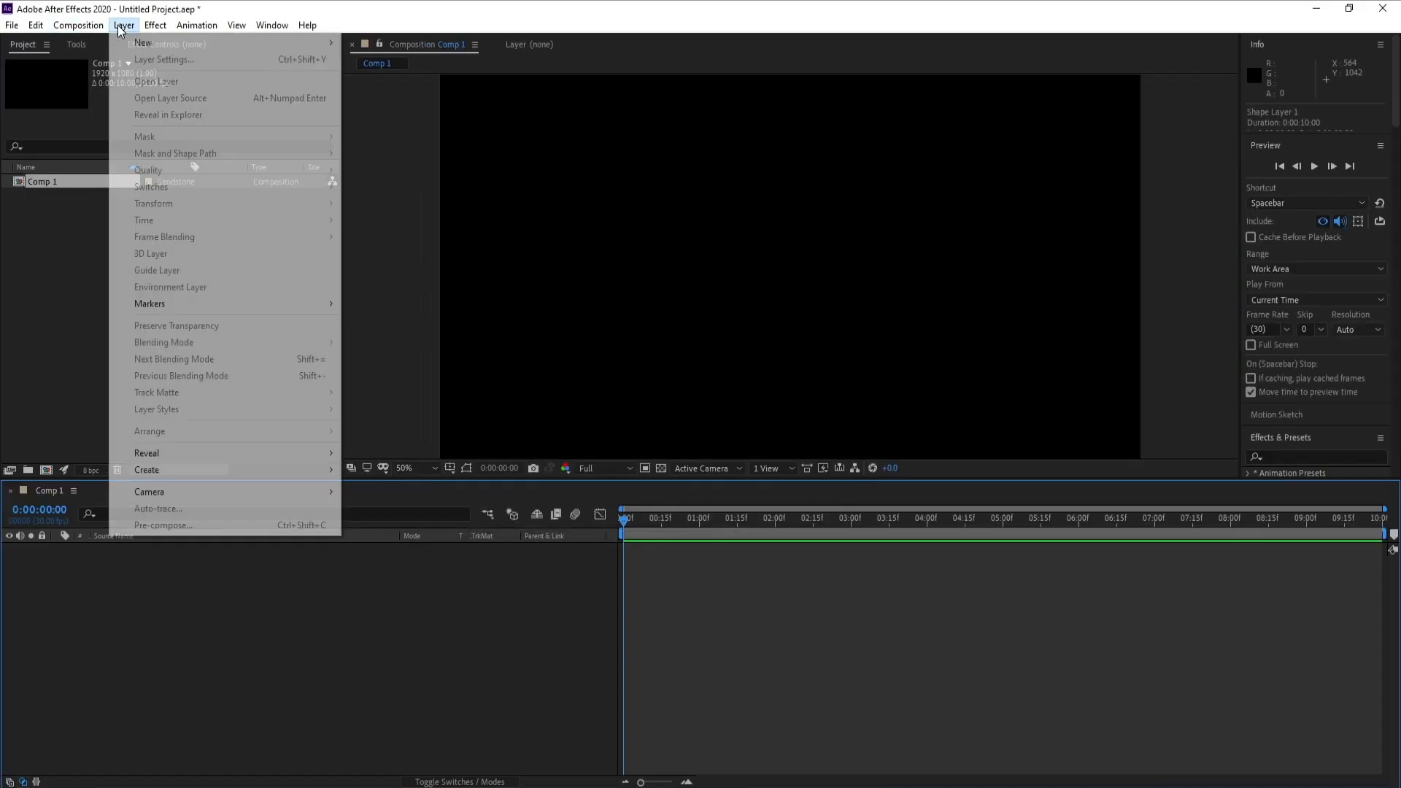
mouse_move(325, 44)
click(386, 127)
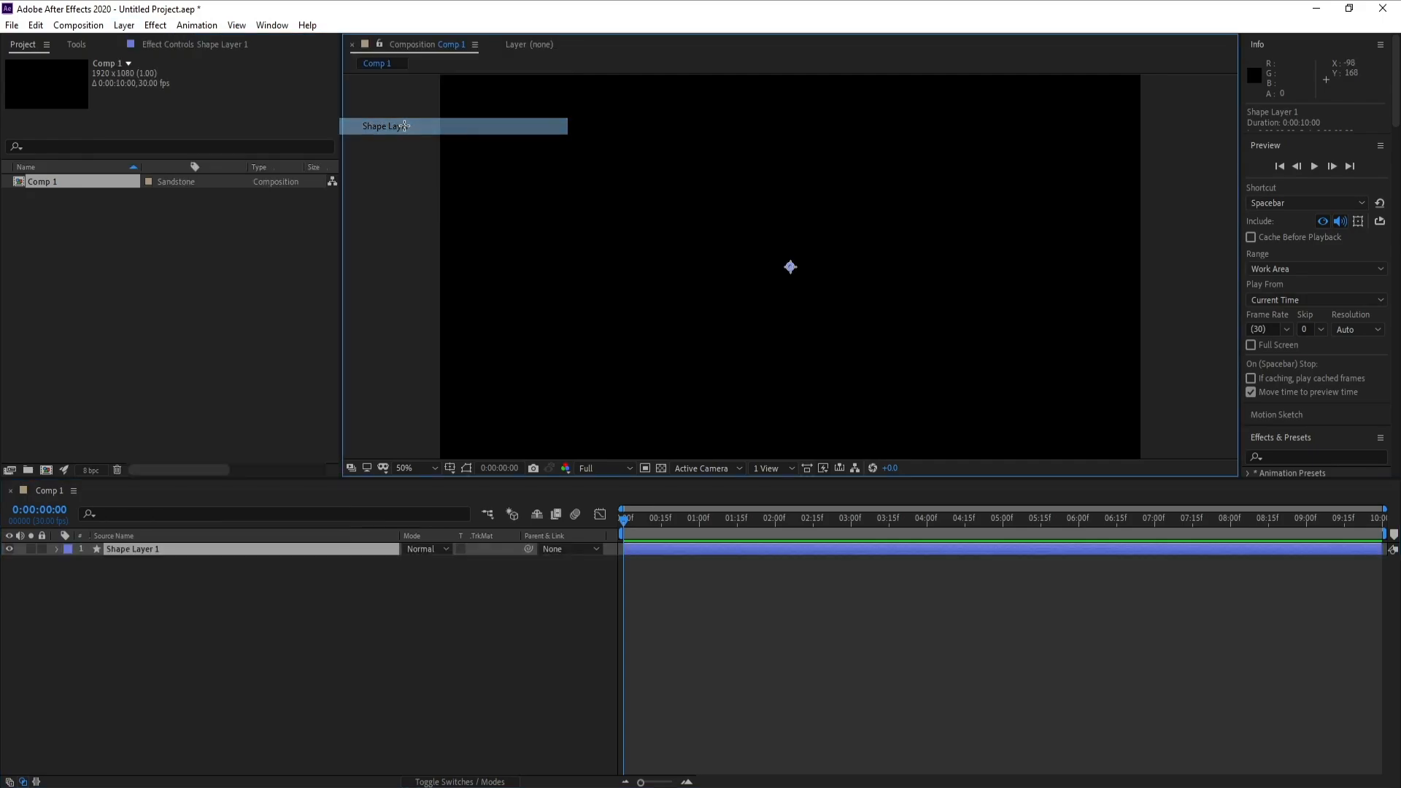
- Add an ellipse path and a stroke to the contents of the shape layer
click(56, 548)
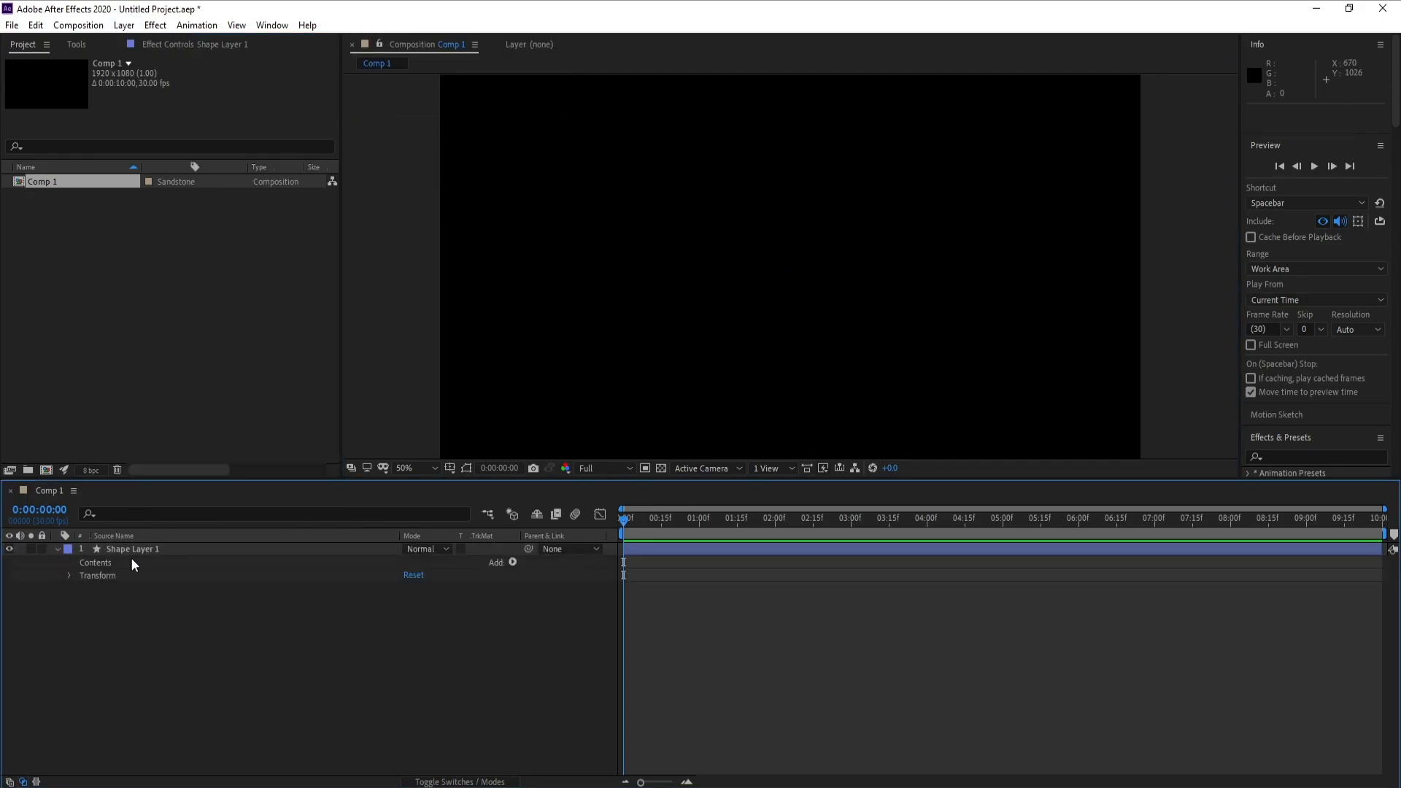
click(512, 562)
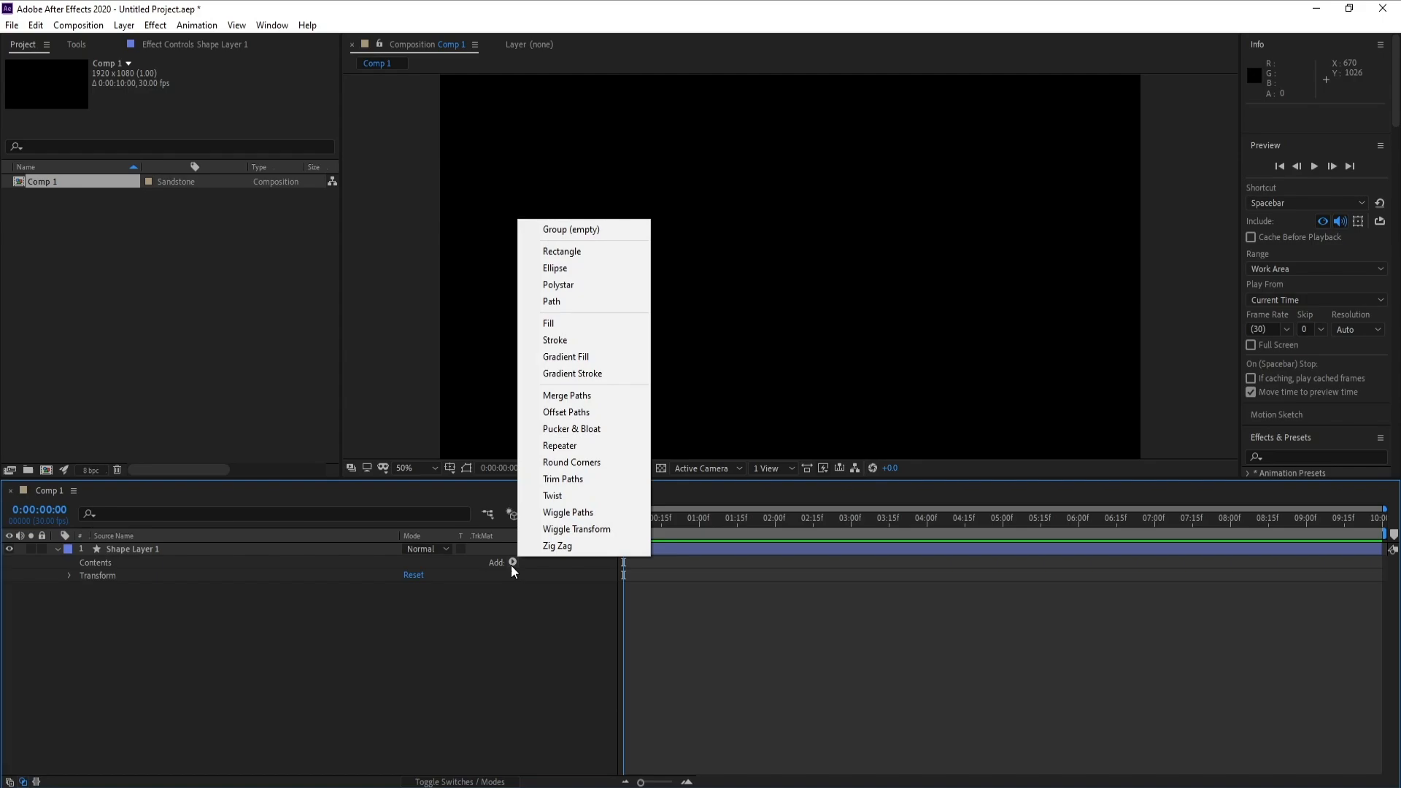
click(597, 268)
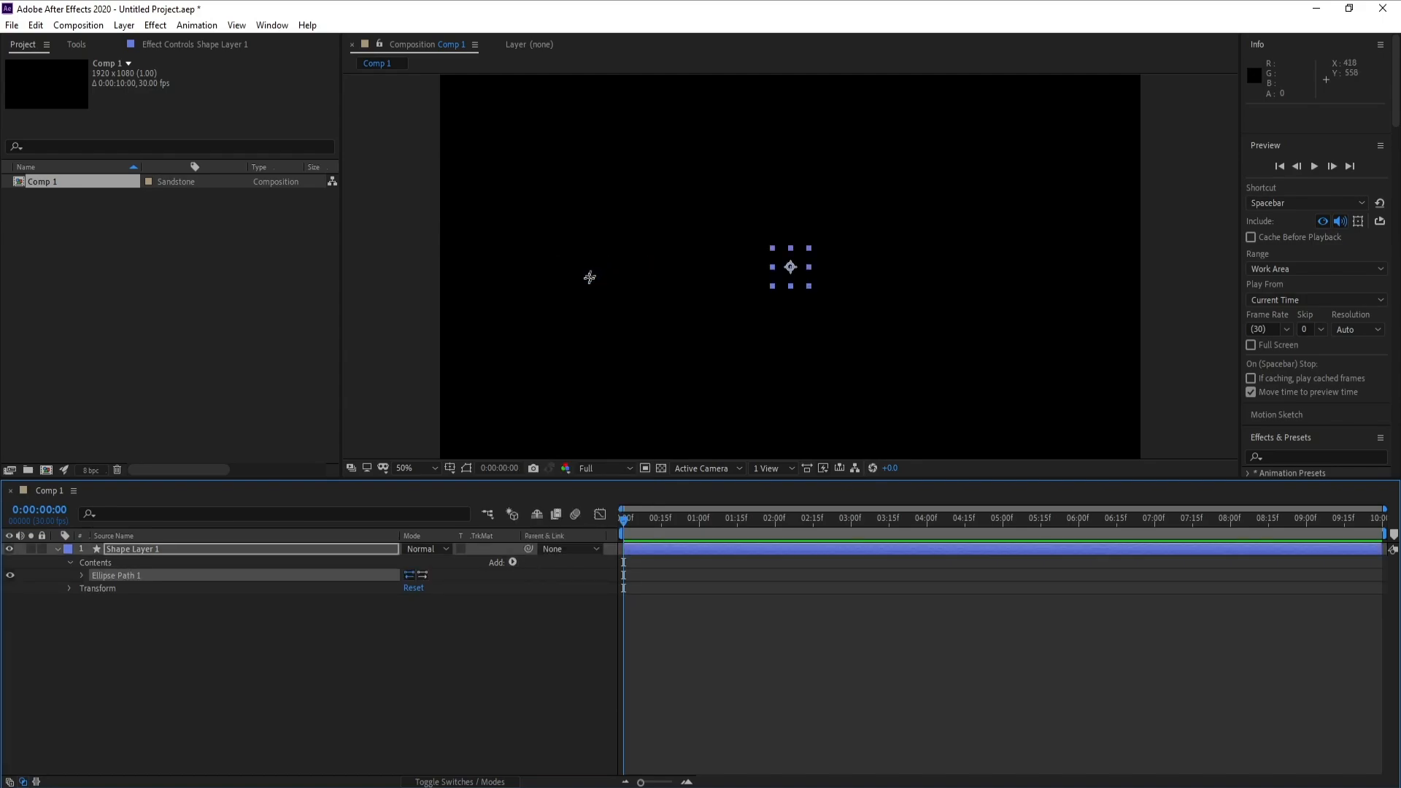
click(513, 562)
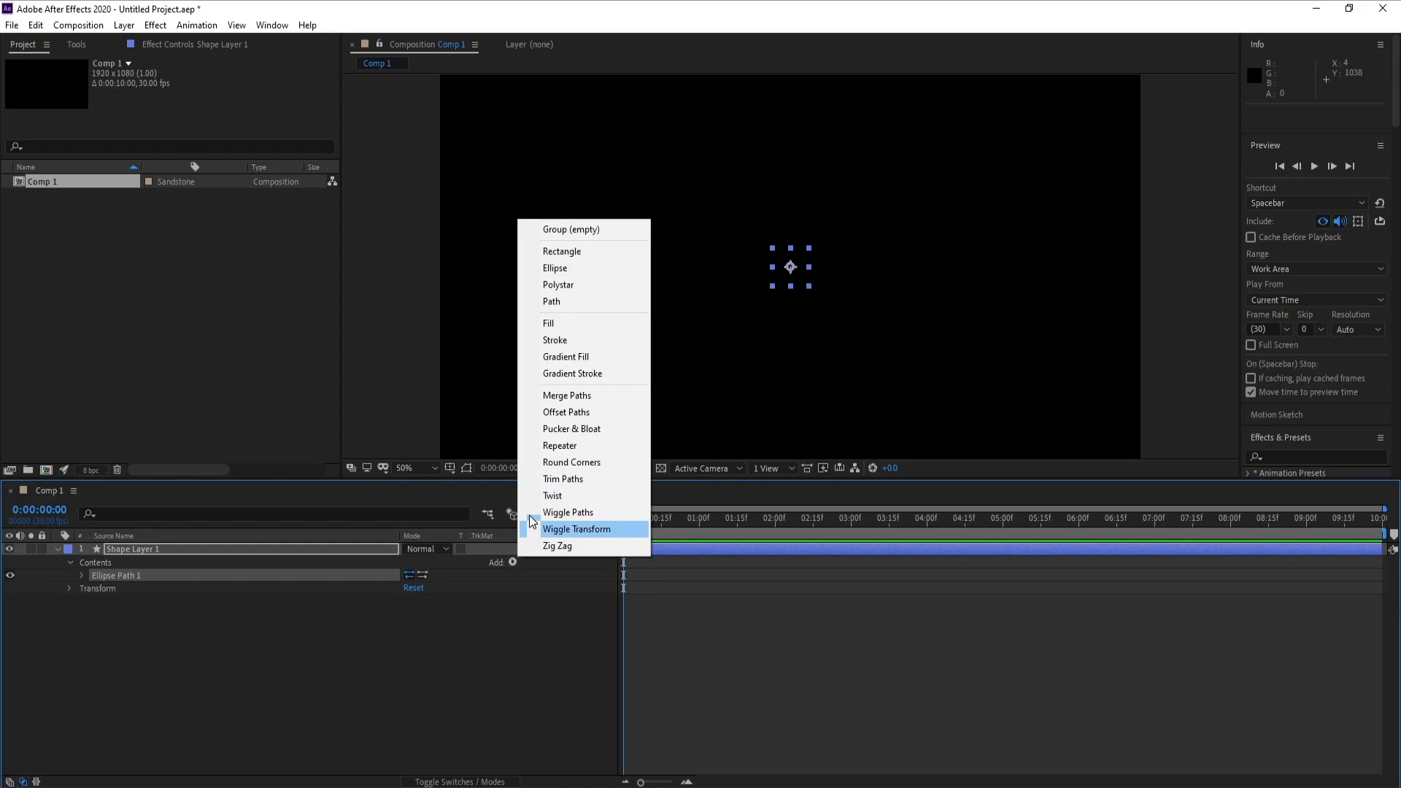
click(576, 341)
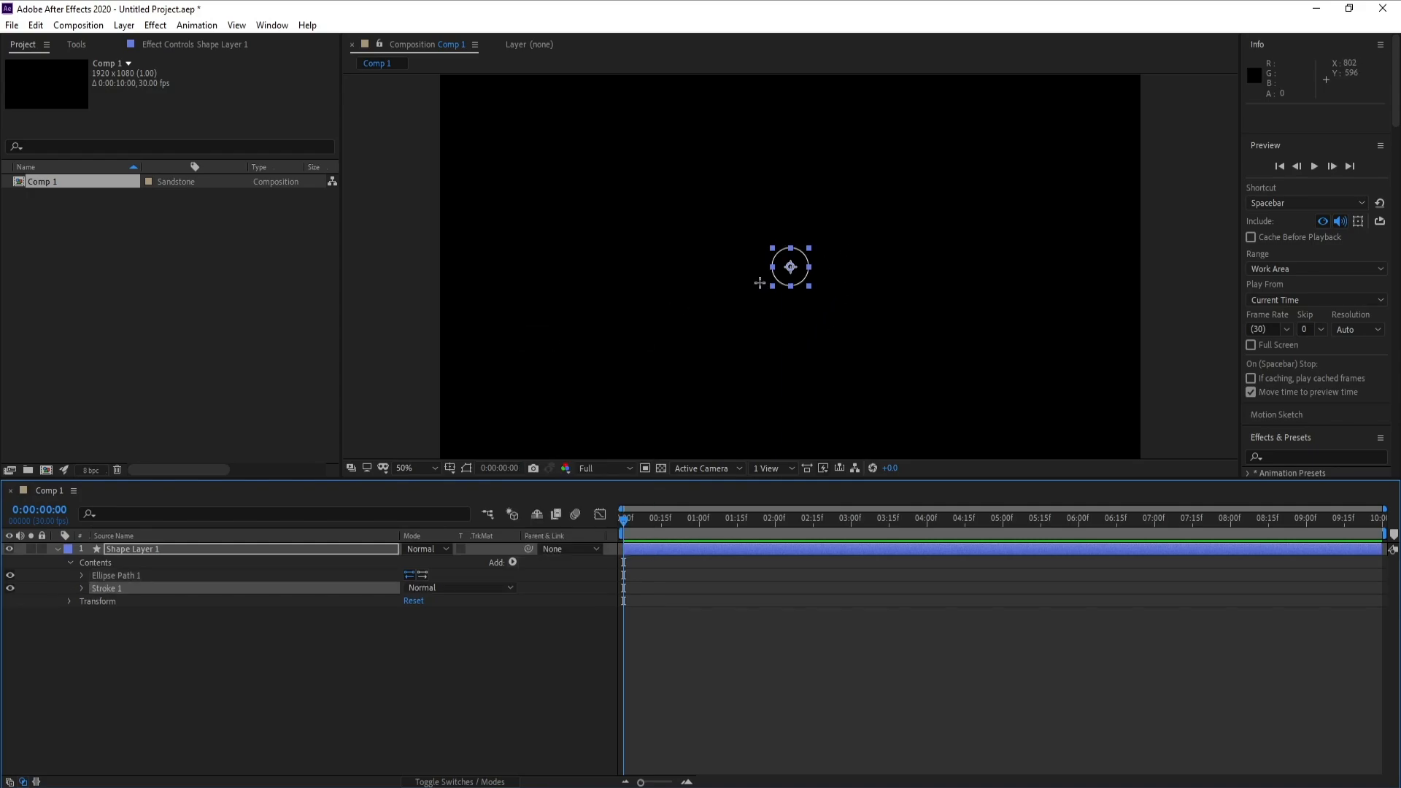
- Enlarge the ellipse path to about 379 by 379 and set its stroke width to 4
click(79, 575)
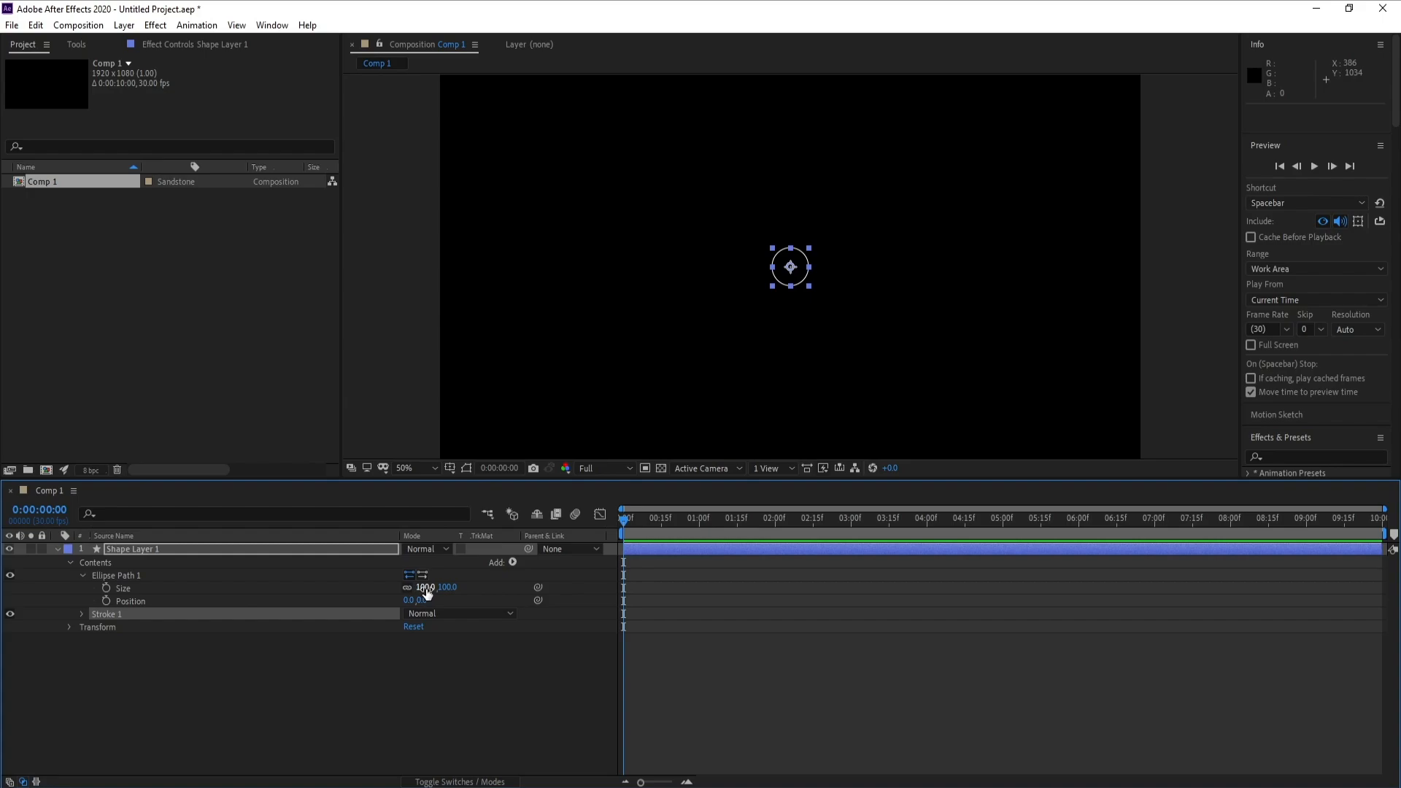
drag(426, 591, 634, 593)
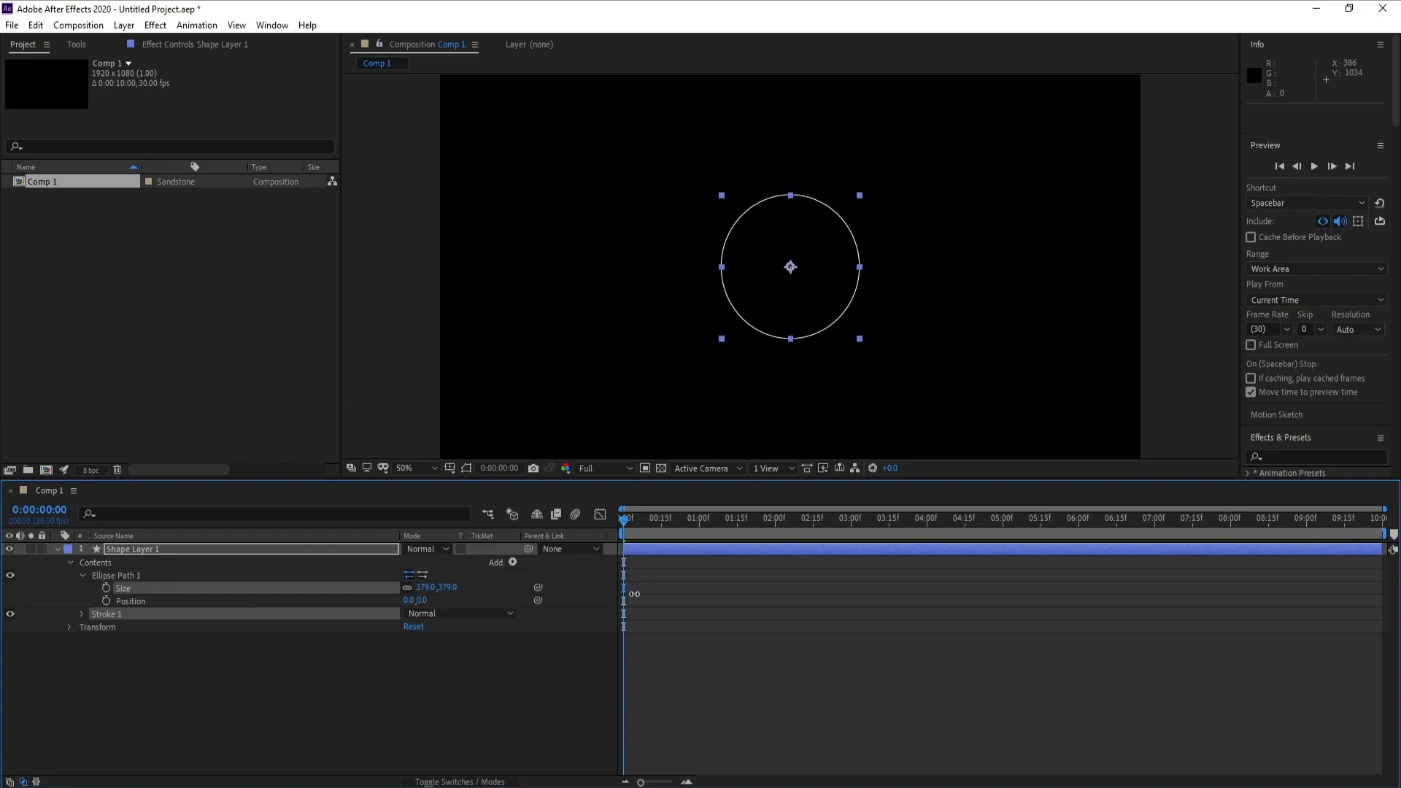
click(82, 615)
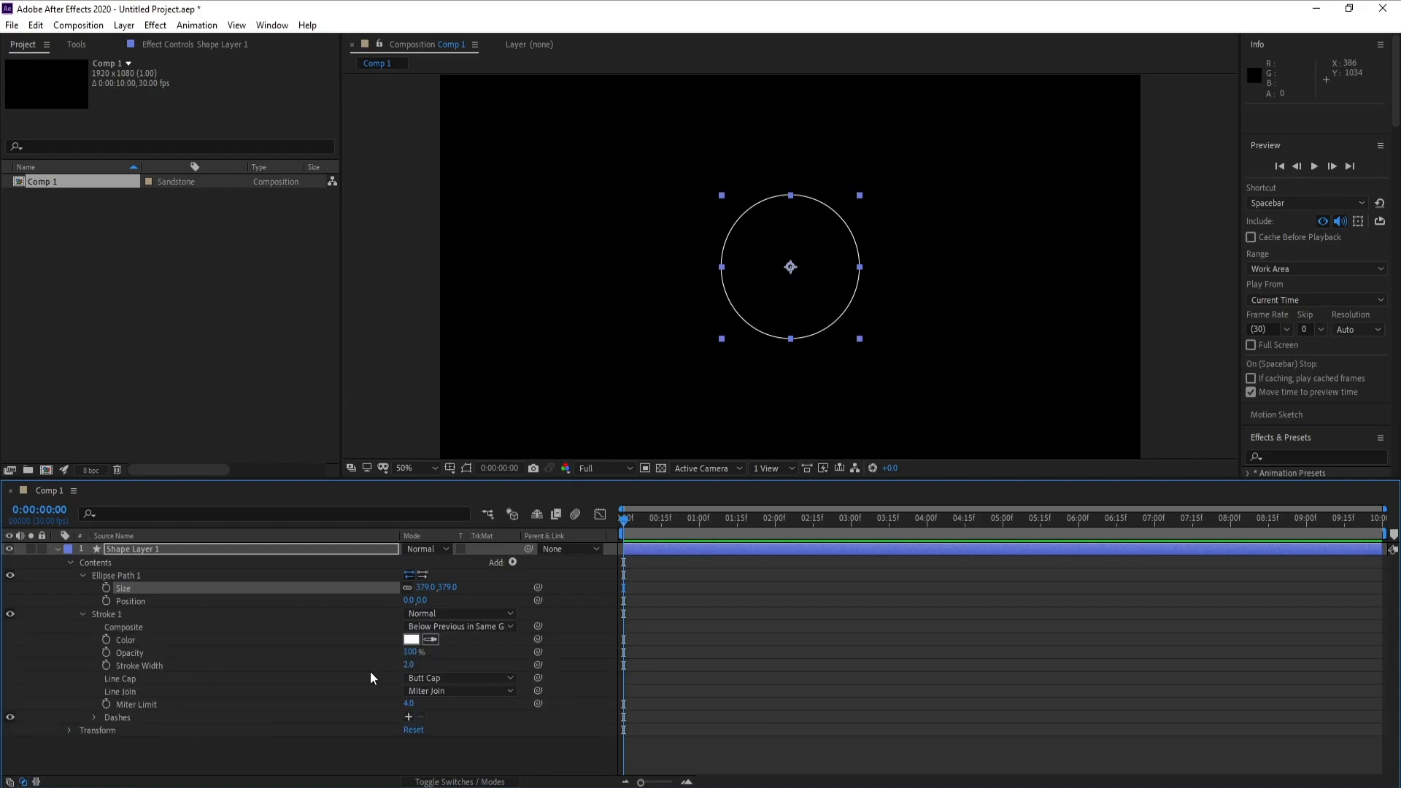
click(410, 665)
text(4)
key(Return)
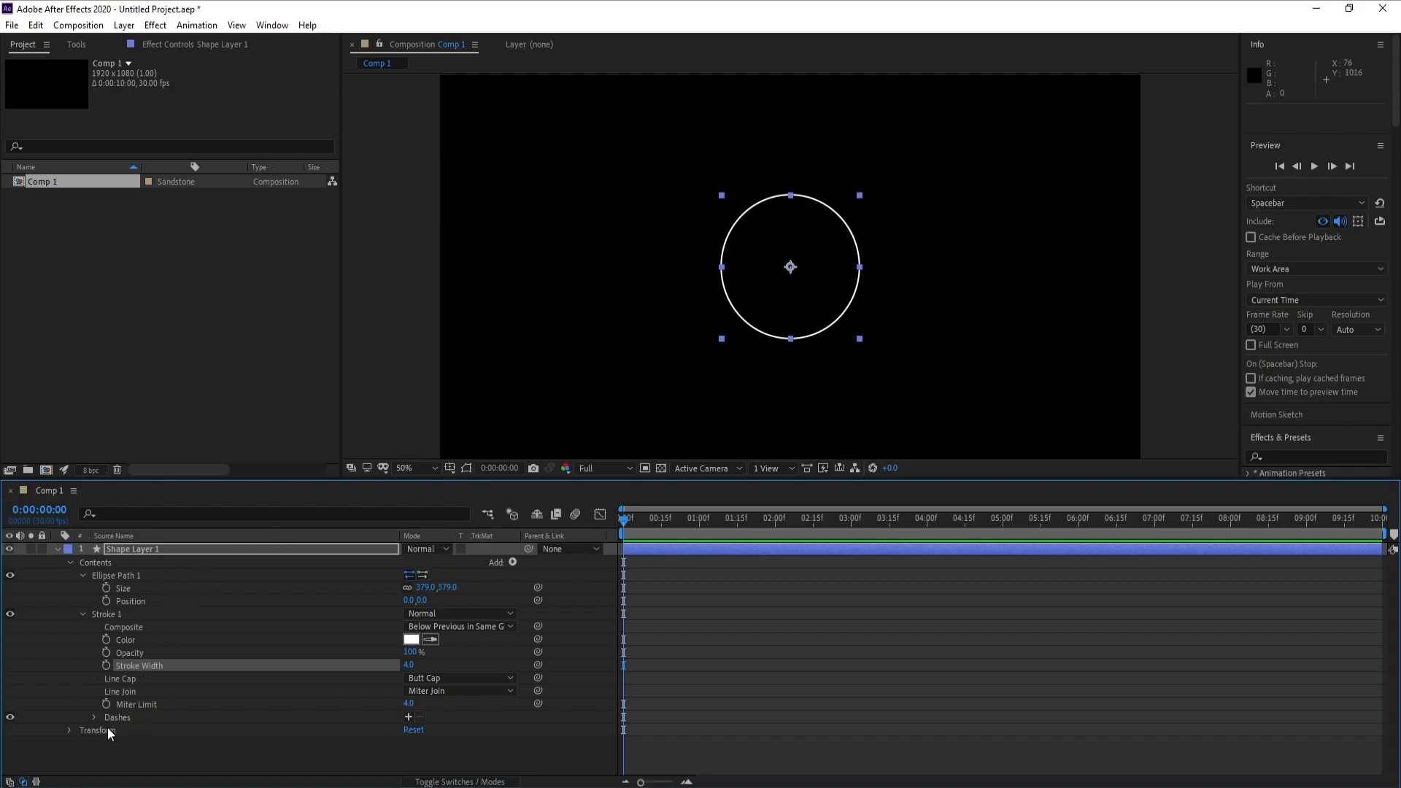
- Add two dash and gap pairs to the circle's stroke
click(408, 716)
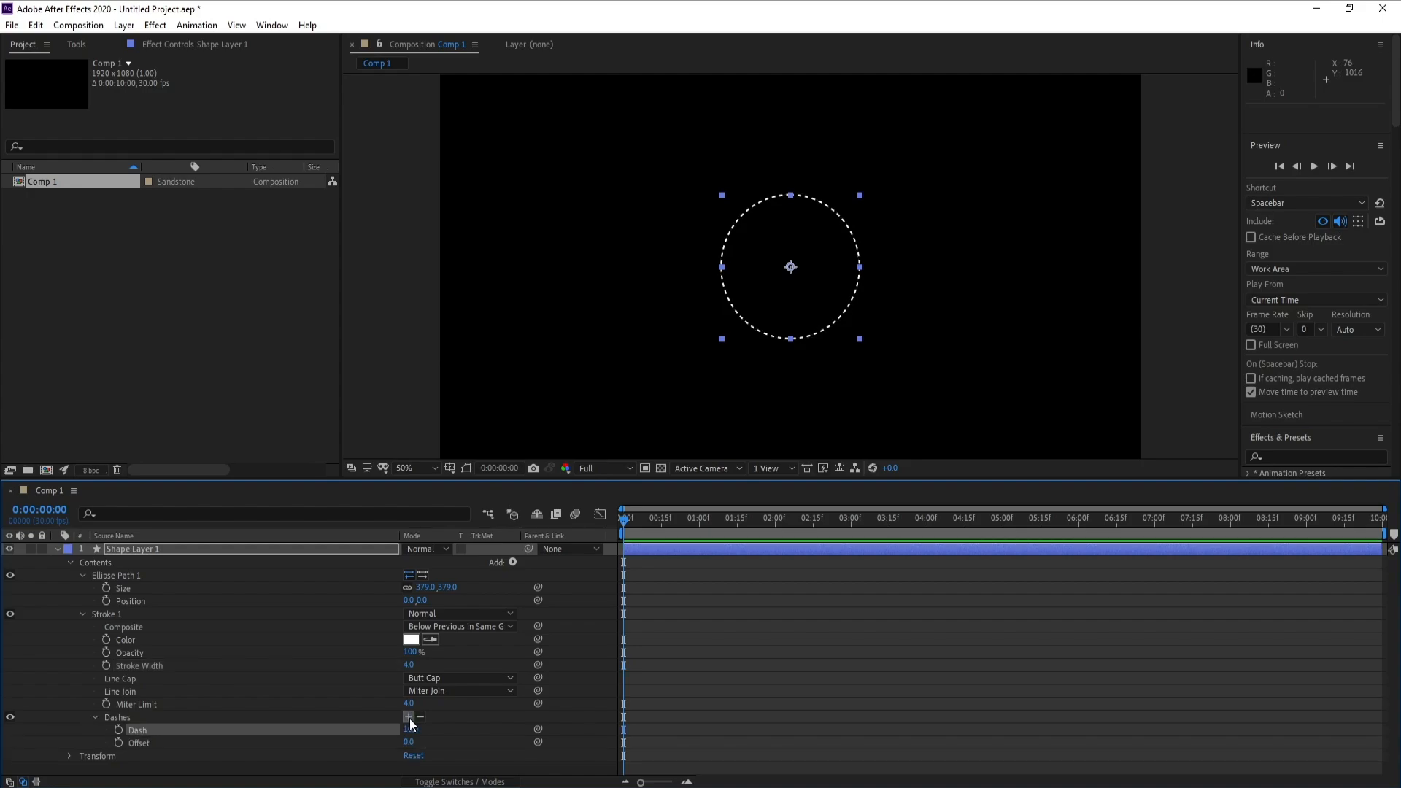
click(409, 718)
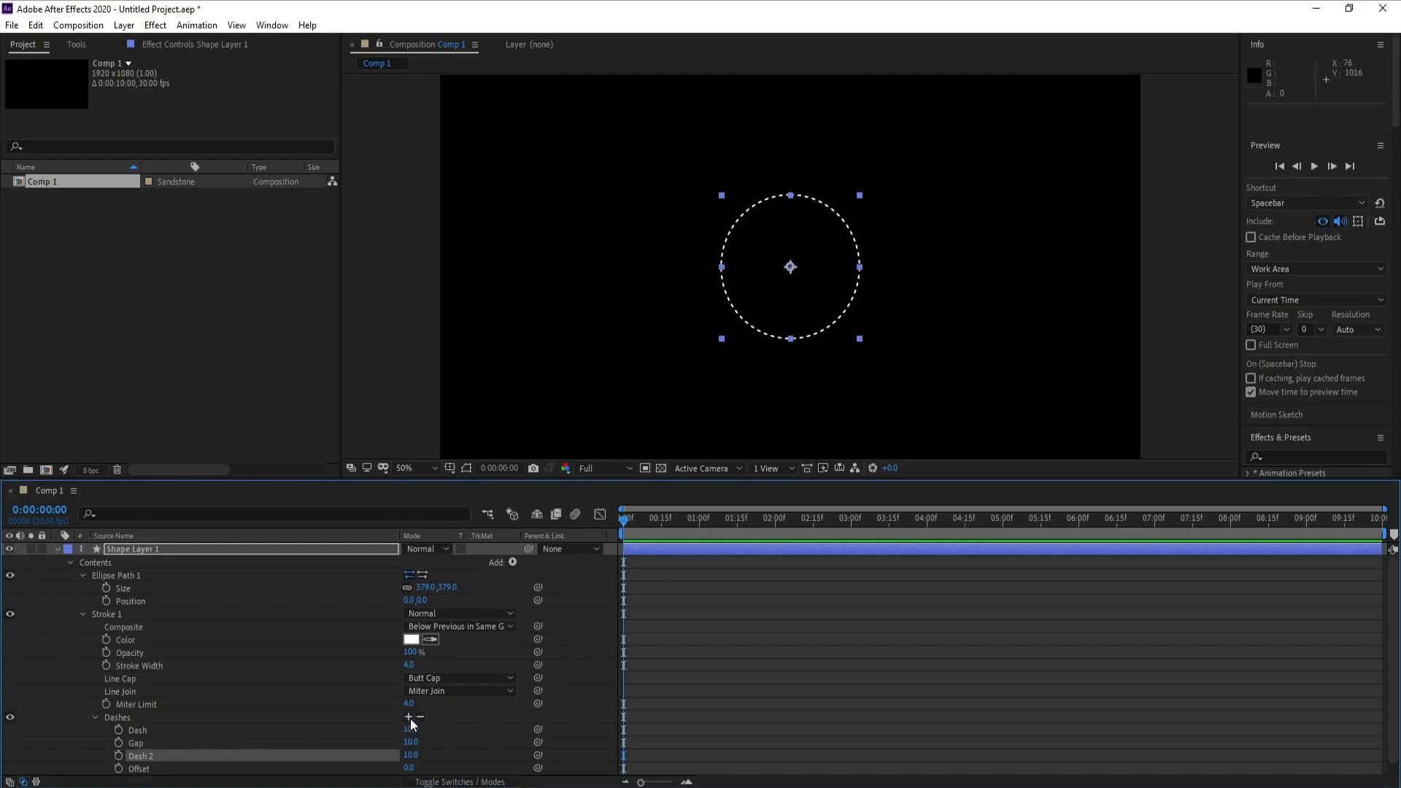
click(410, 716)
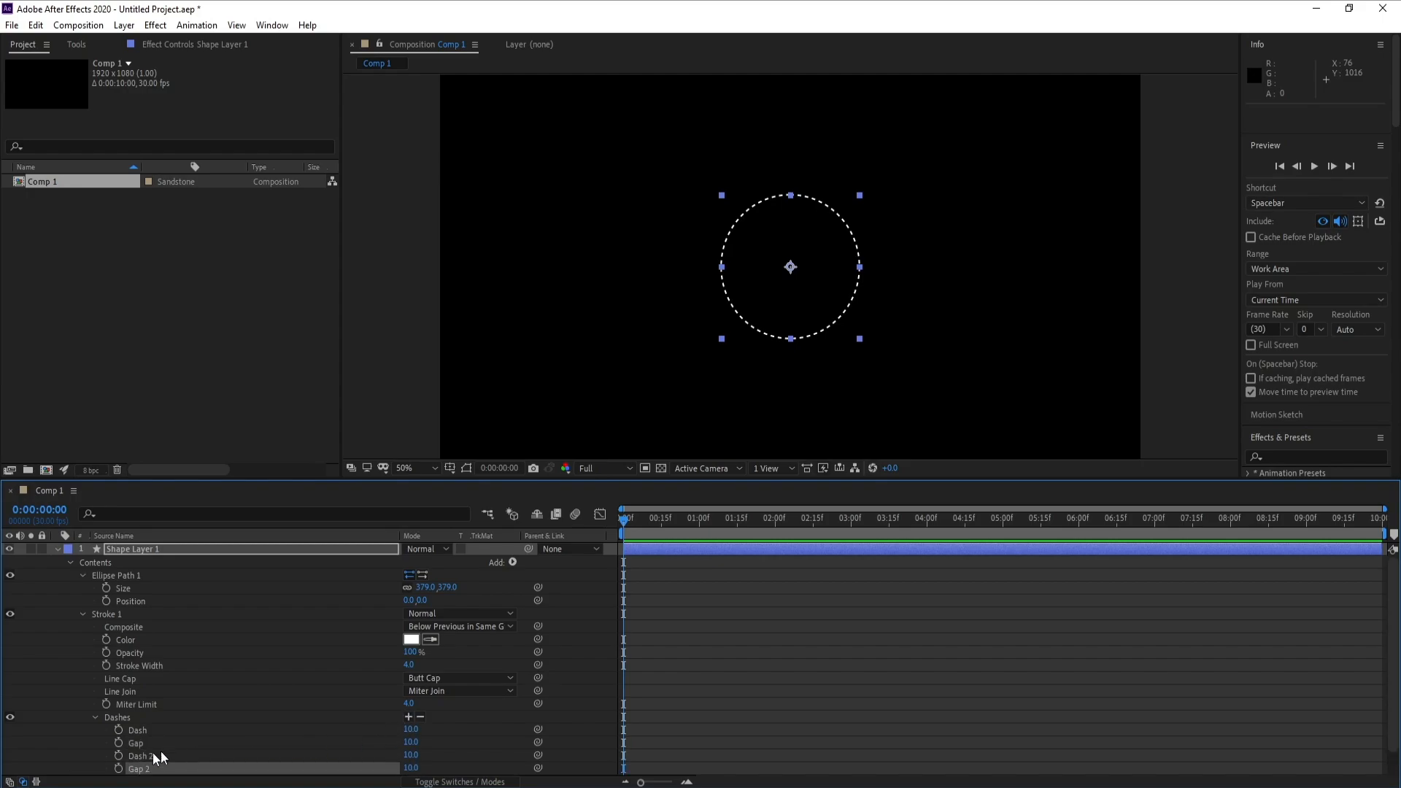
- Set the stroke's first dash to 230 and its first gap to 40
click(138, 732)
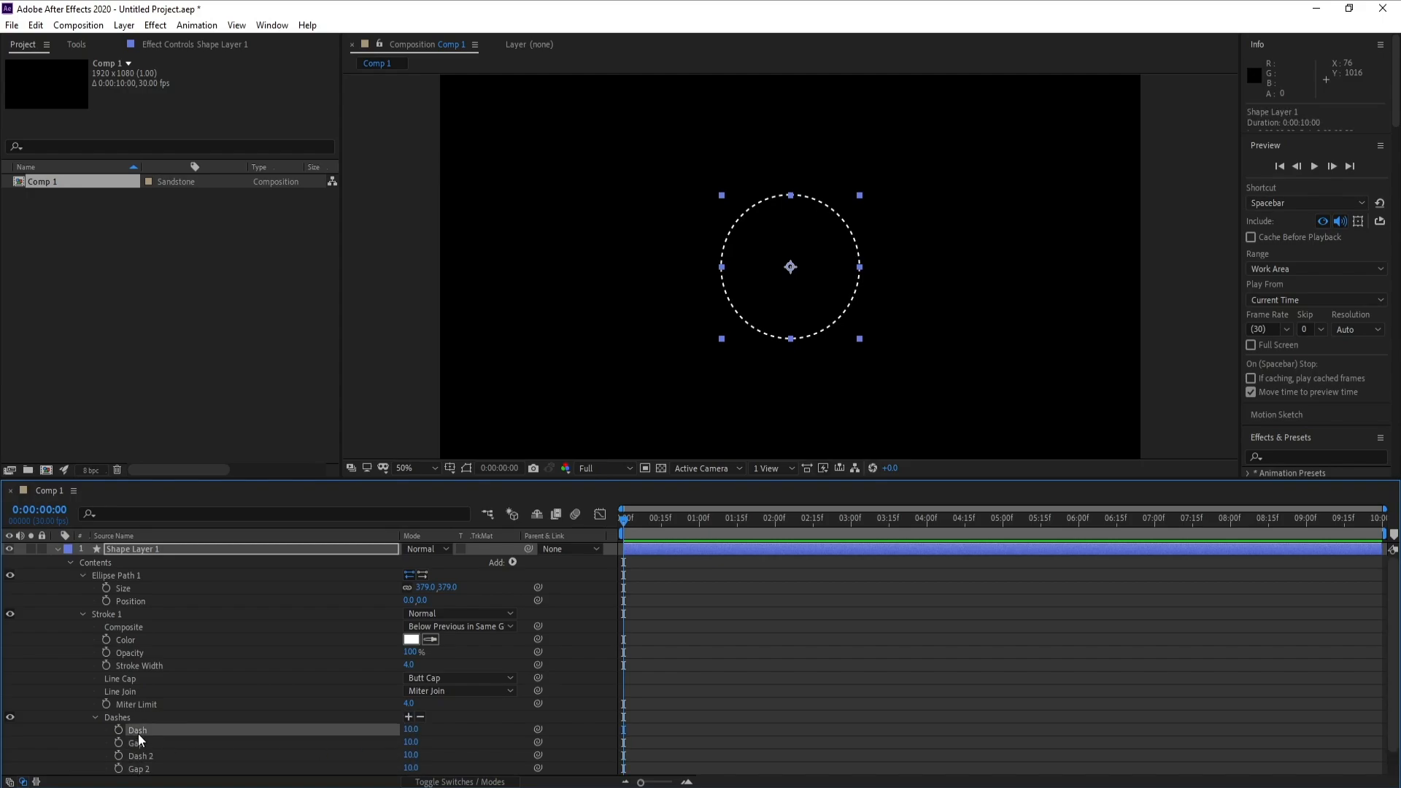
click(410, 731)
text(230)
key(Return)
click(409, 742)
text(40)
key(Return)
- Set the stroke's second dash to 50 and its second gap to 40
click(412, 756)
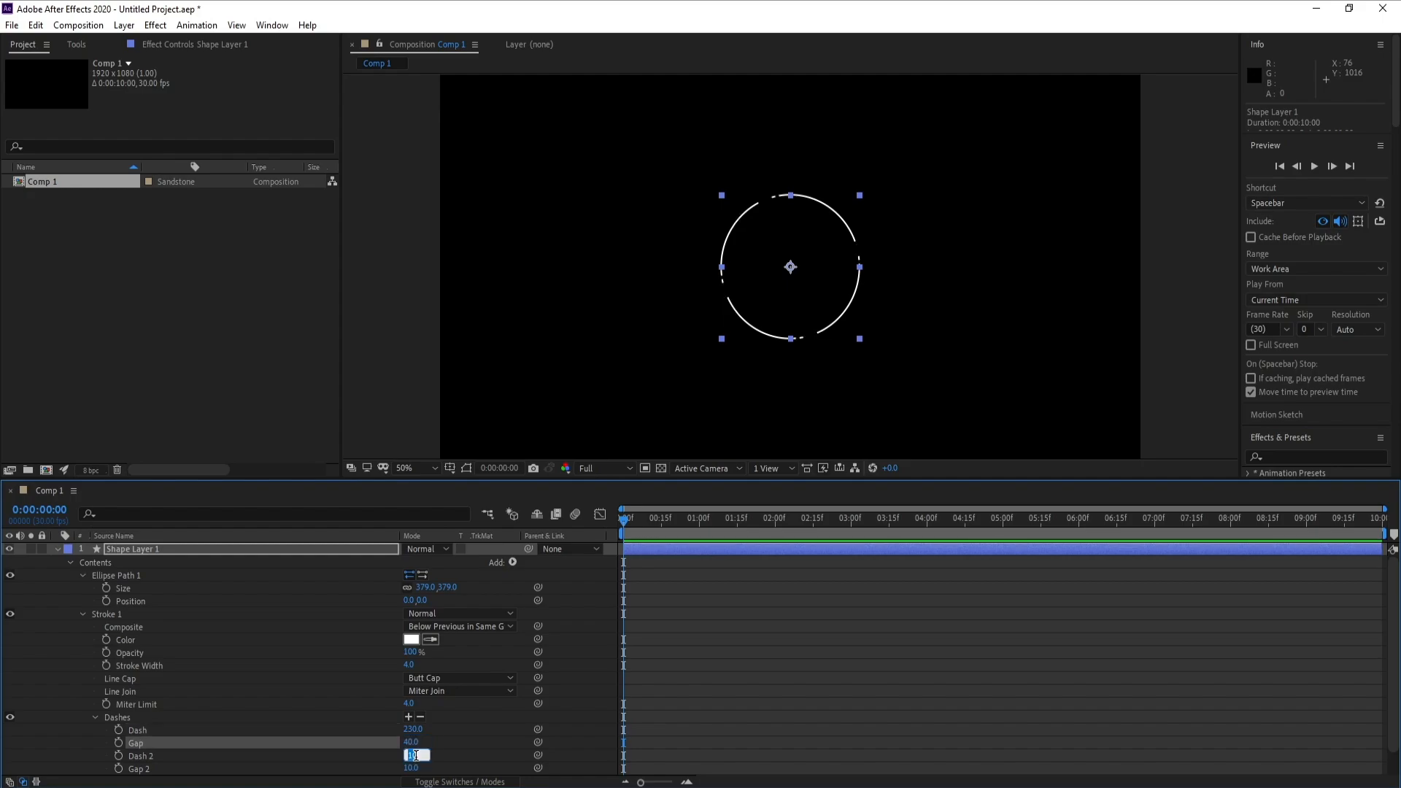
text(50)
click(409, 743)
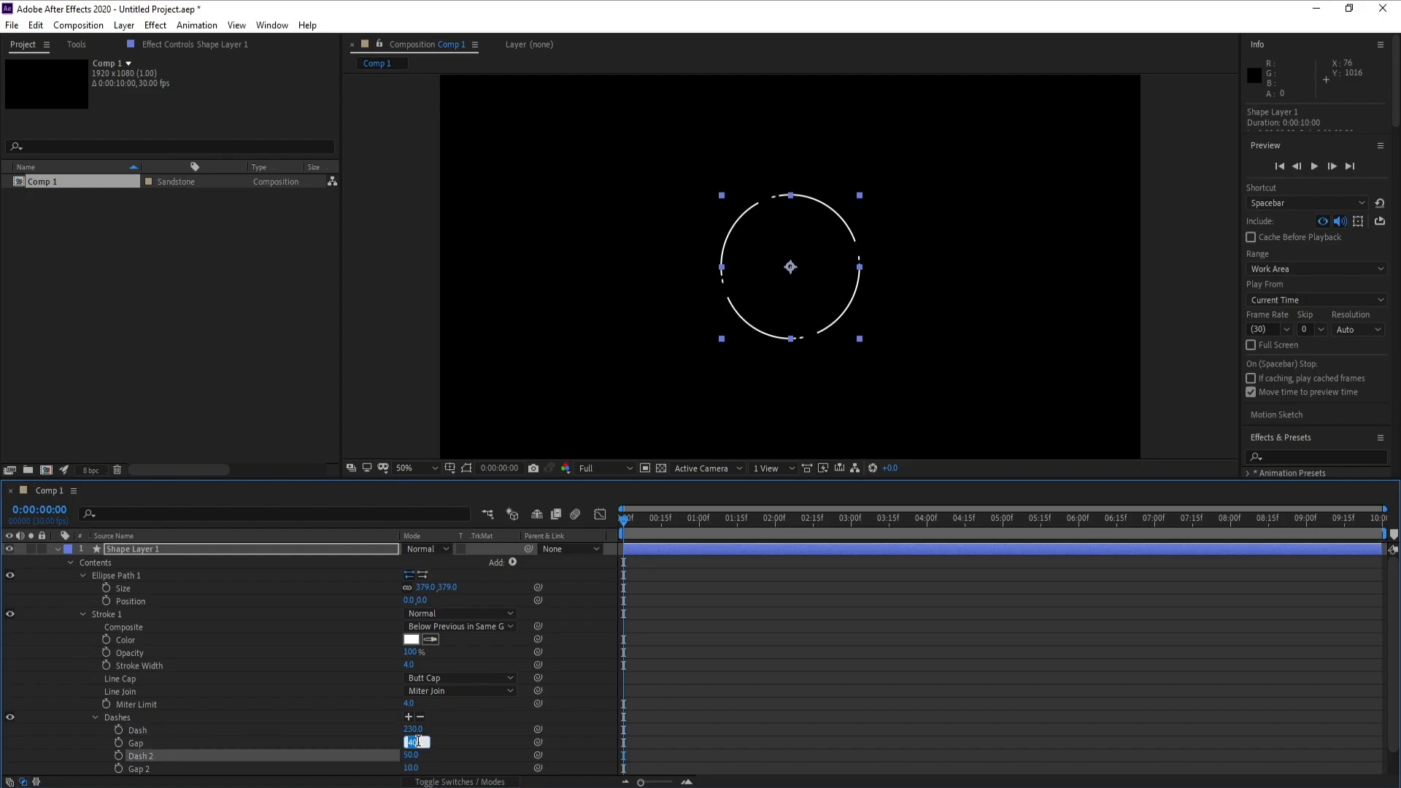
click(410, 755)
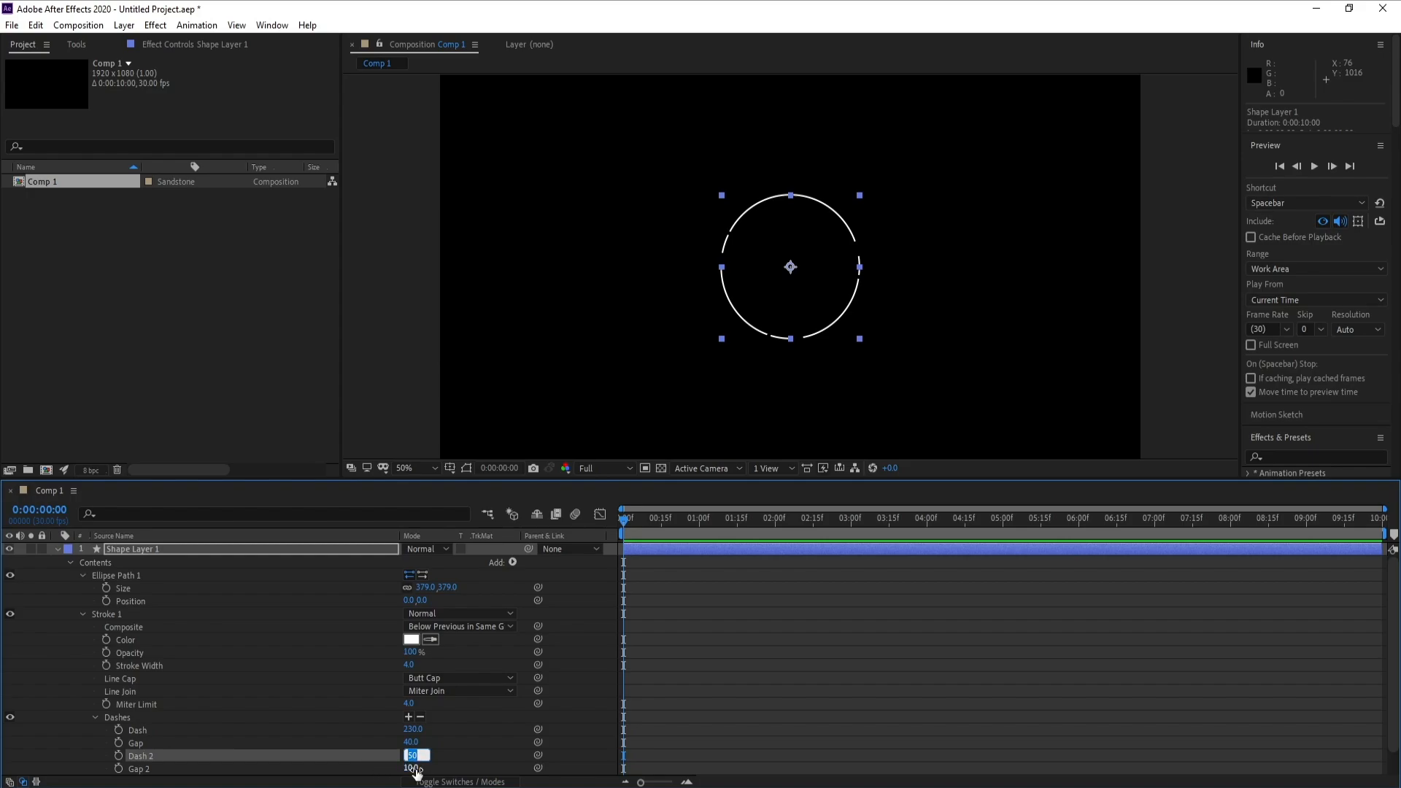
click(413, 768)
text(40)
key(Return)
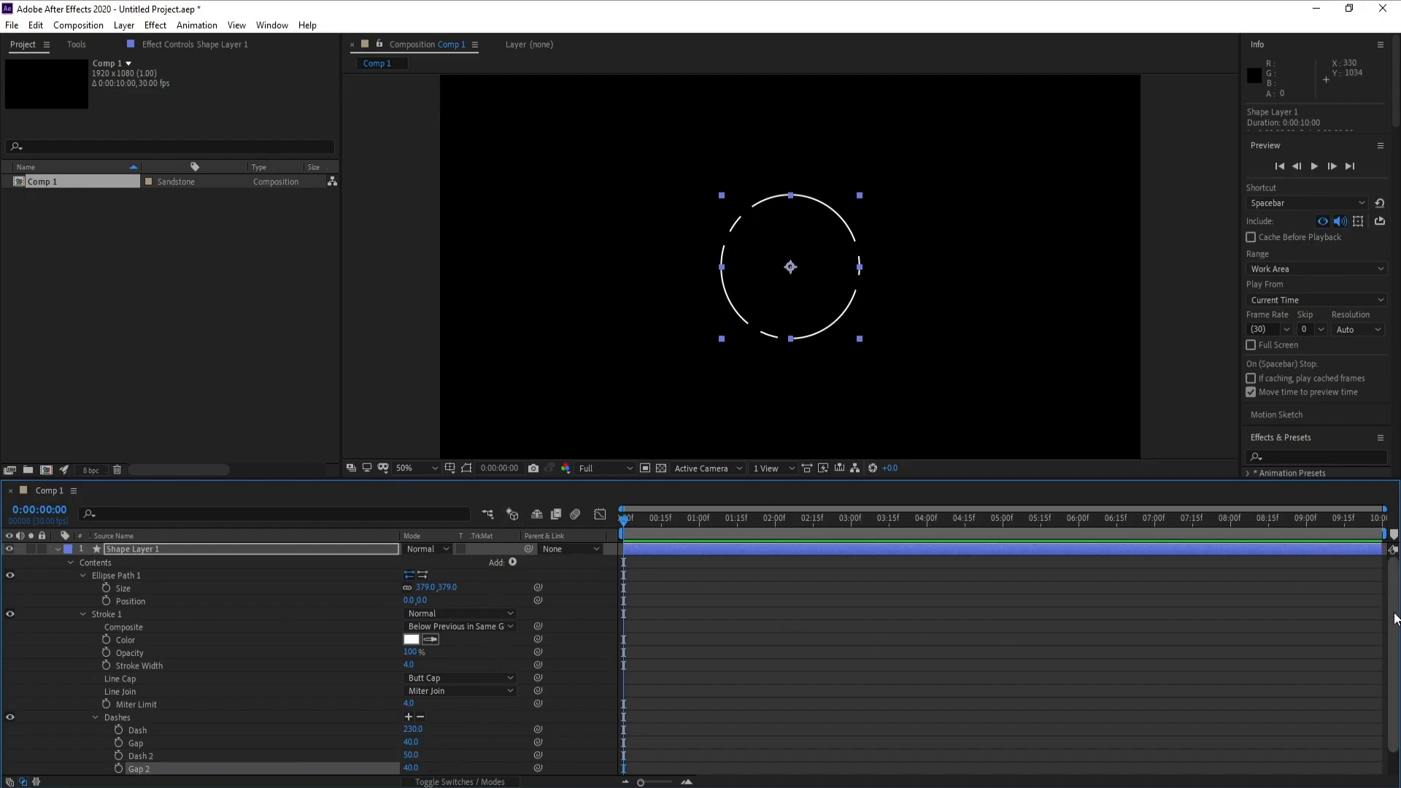
- Keyframe the stroke's dash offset at 0 on the first frame and at -360, the negative sum of both dashes and gaps, at 0:00:09:29
scroll(1389, 683, down, 1)
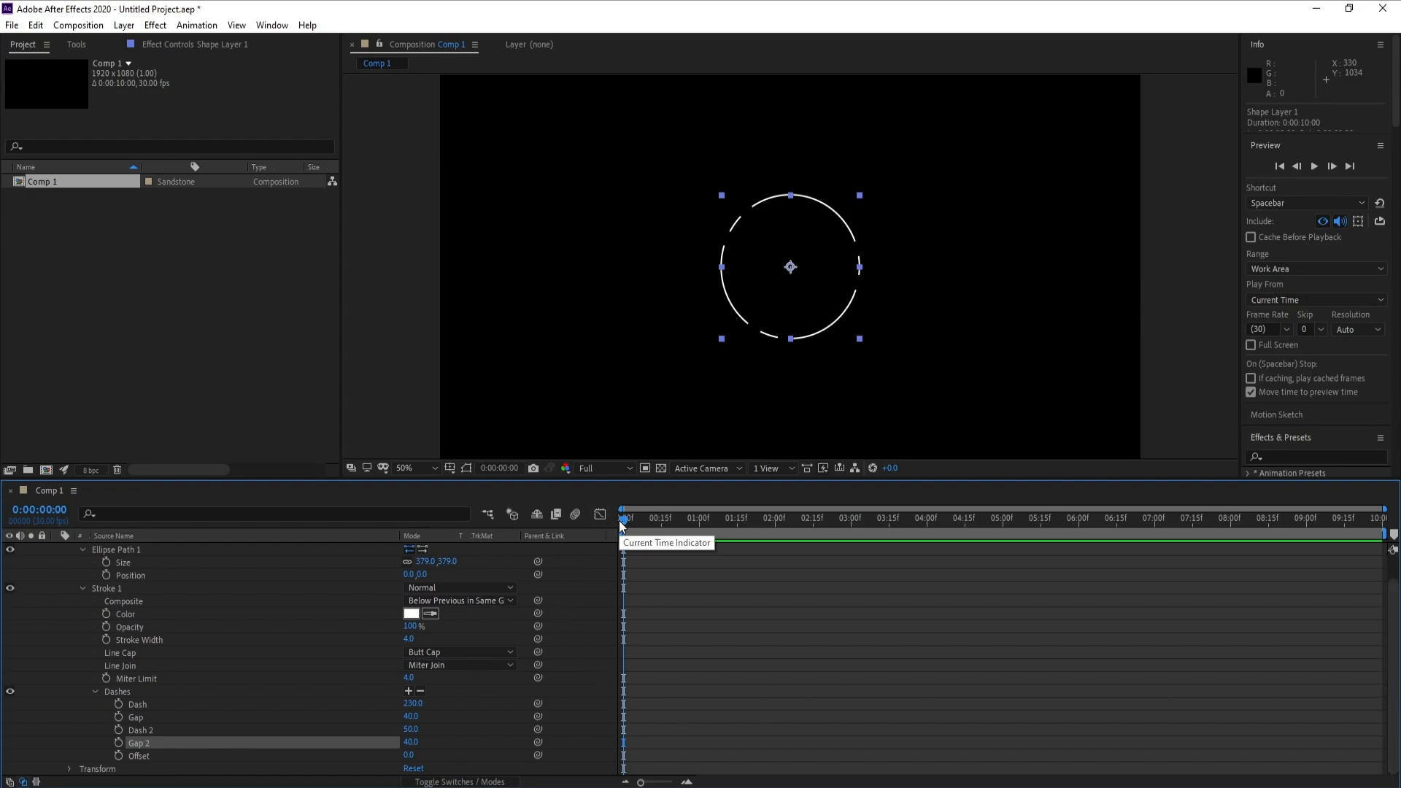
click(142, 756)
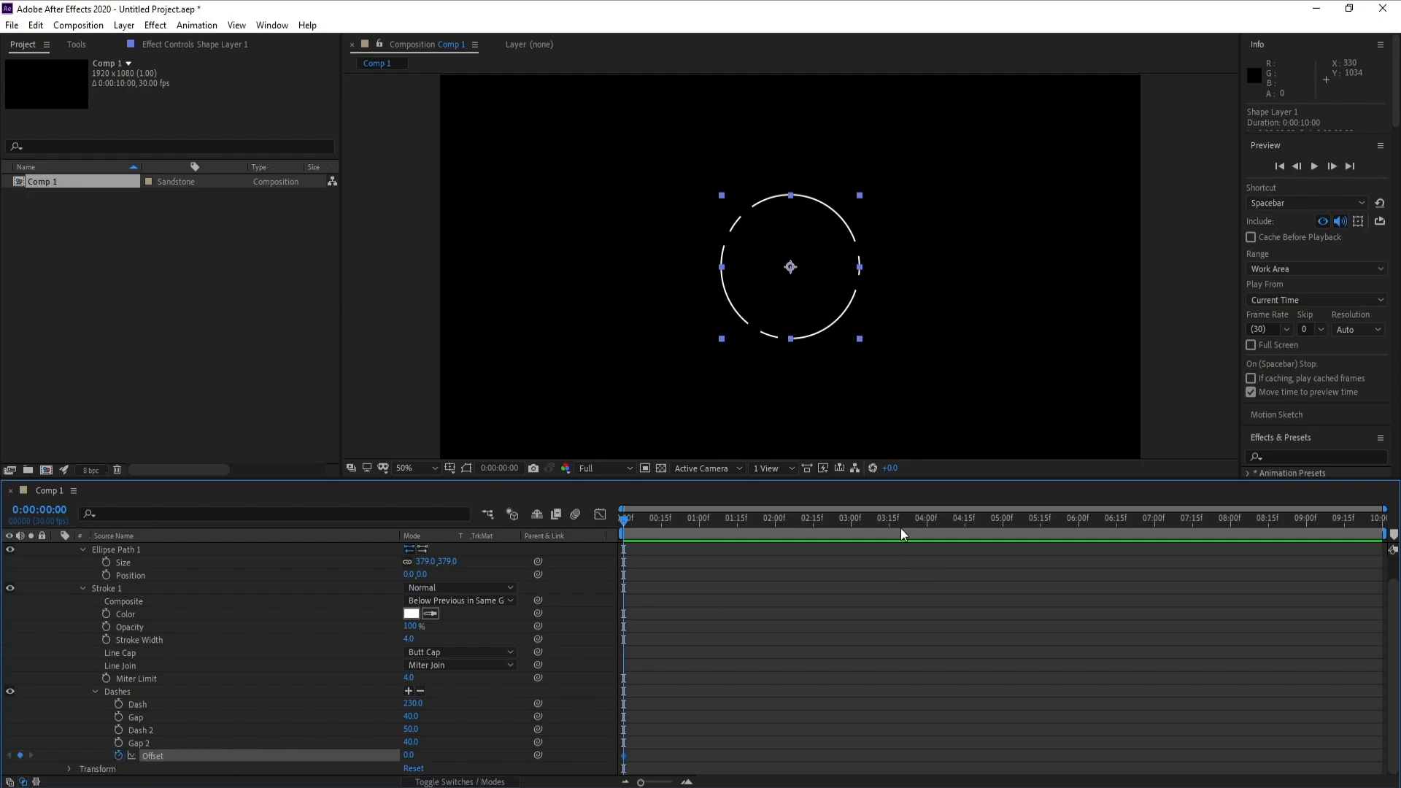
drag(907, 520, 1387, 520)
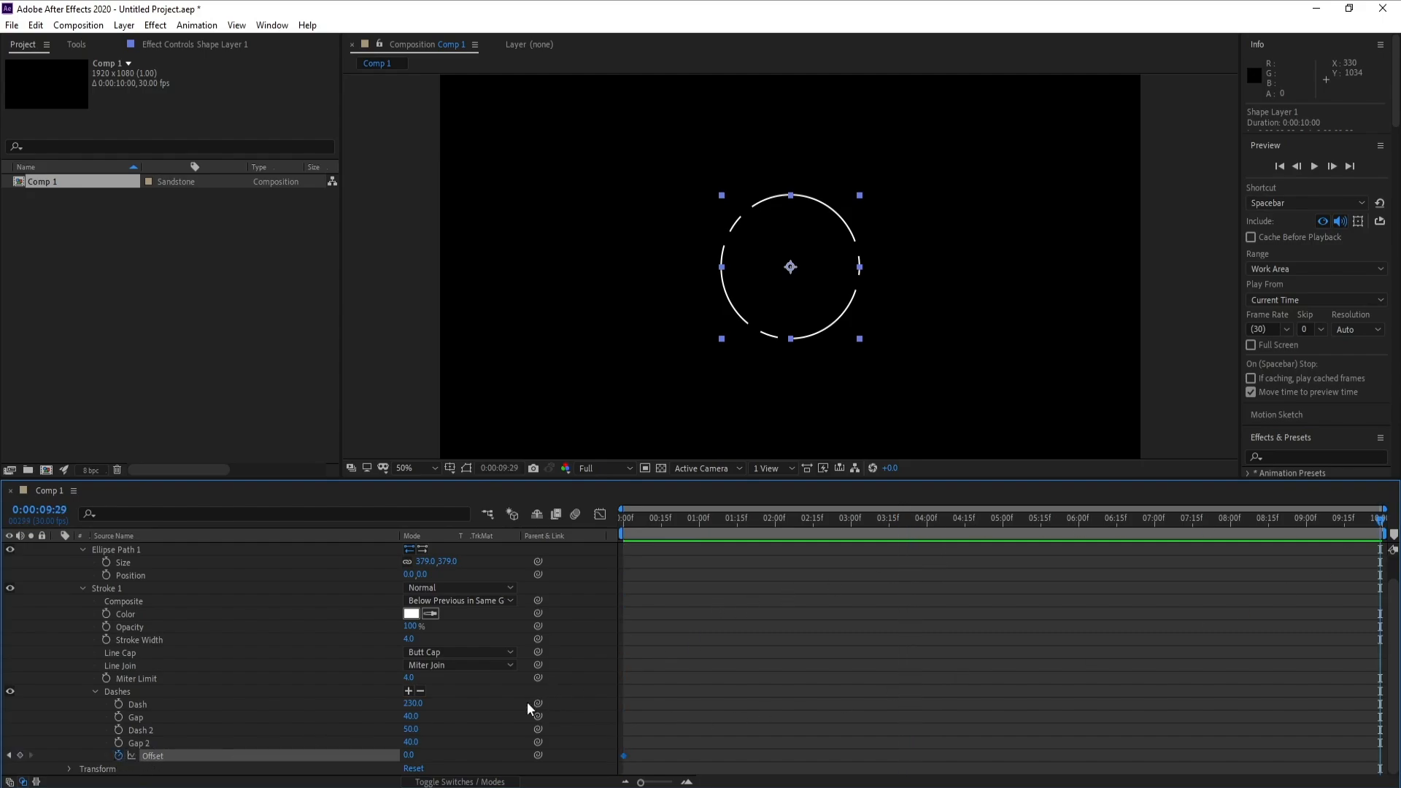
click(416, 754)
drag(407, 756, 422, 756)
key(BackSpace)
text(-)
text(230)
text(-)
text(40)
text(-50)
text(-)
text(40)
key(Return)
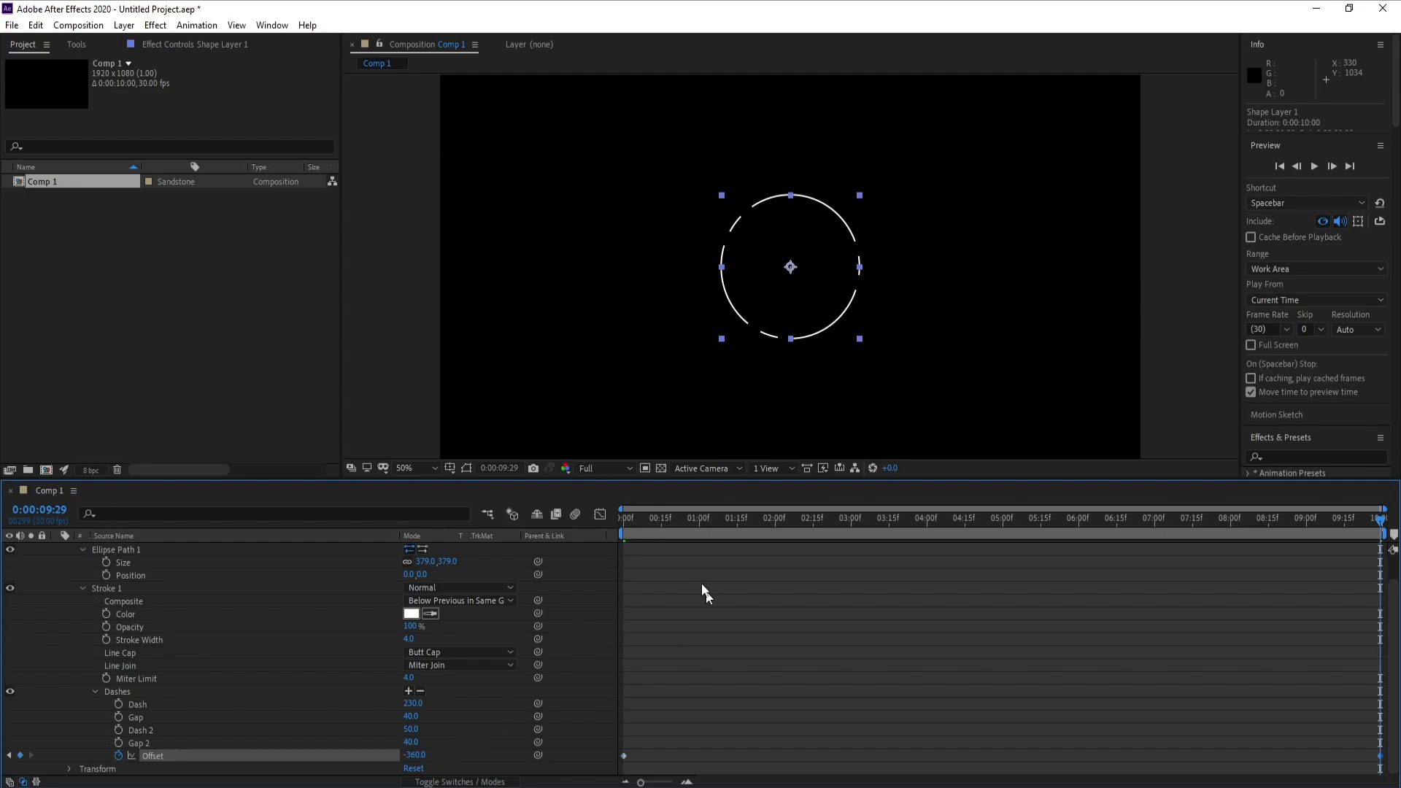
- Play the composition from the start to check the rotating dashed circle
key(Home)
key(space)
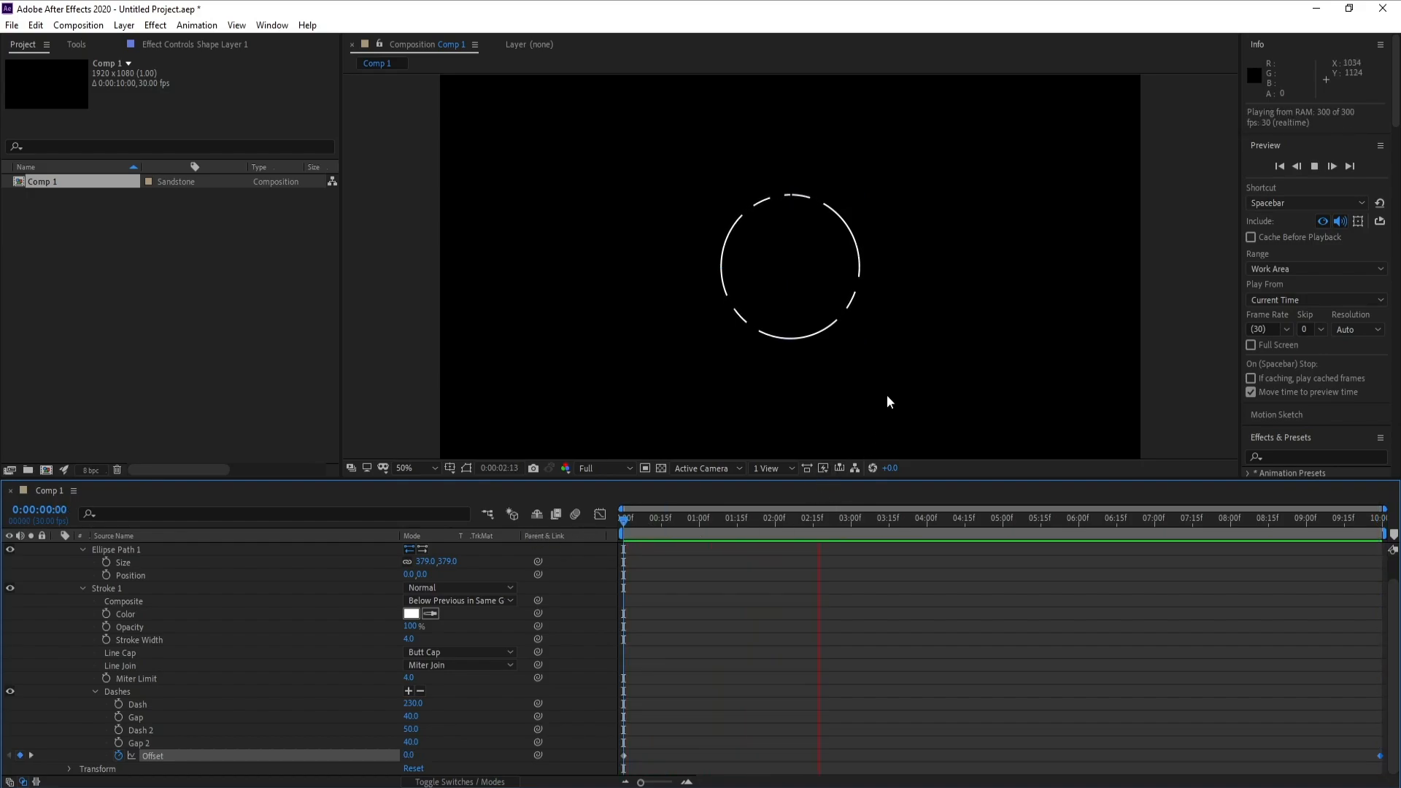
key(space)
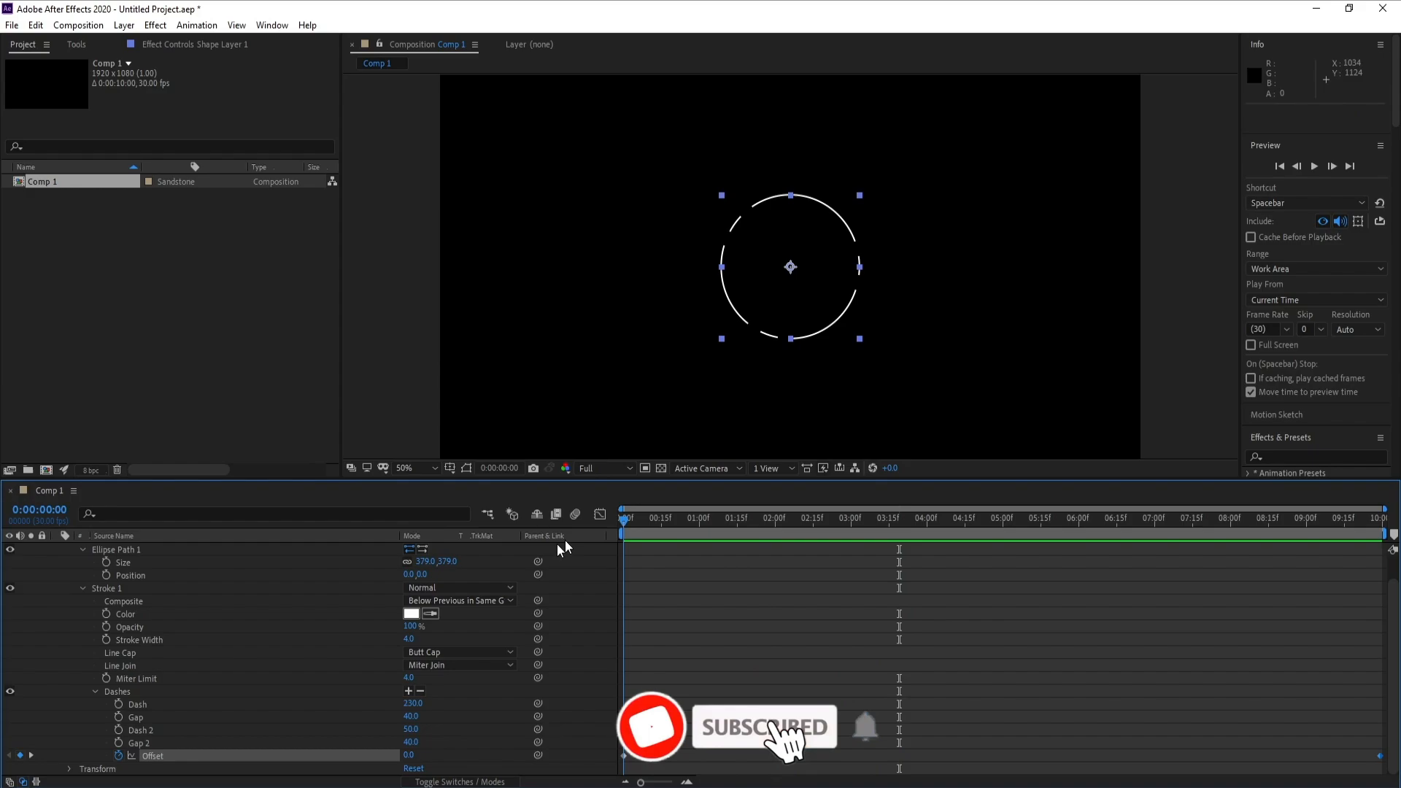
- Add a Repeater to the contents of the shape layer
scroll(159, 627, up, 2)
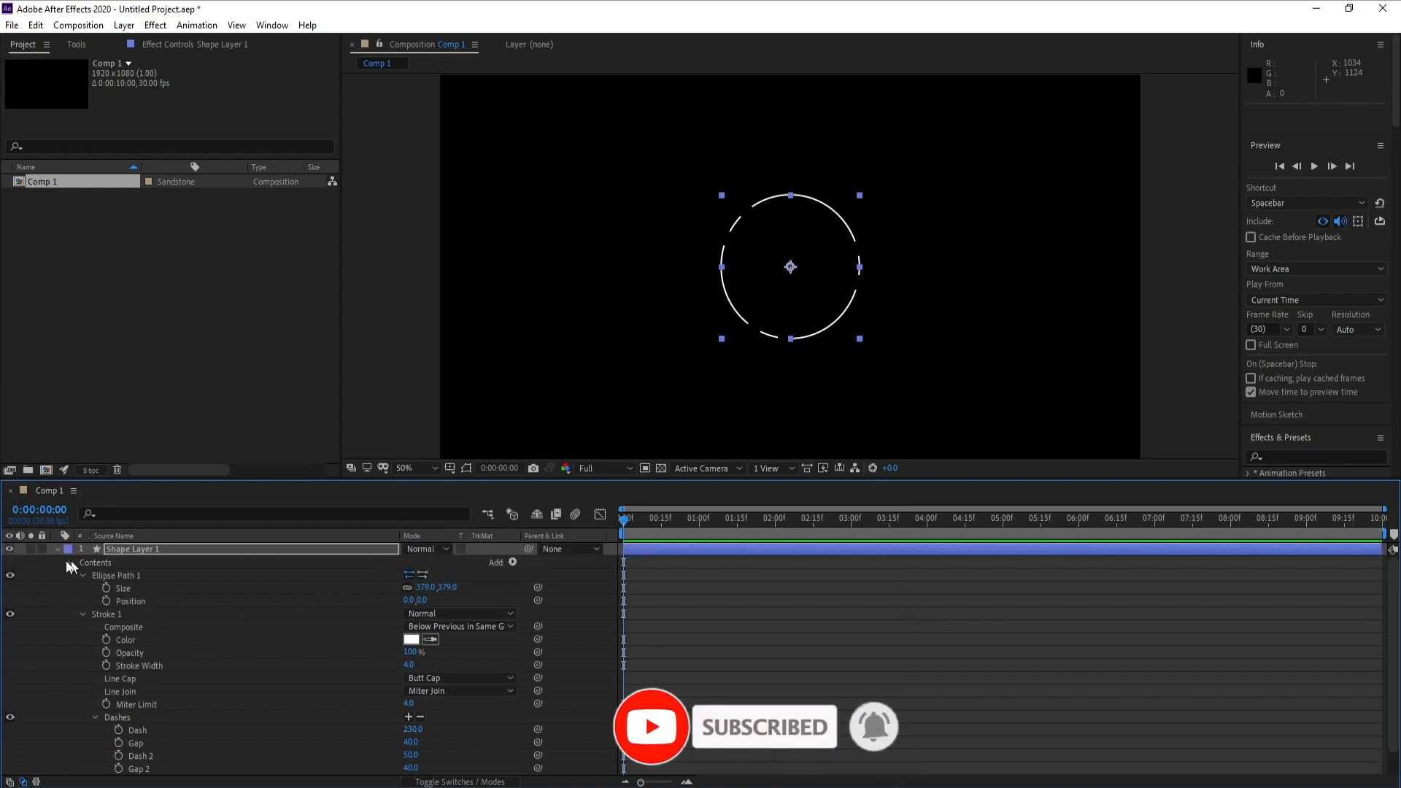
click(513, 561)
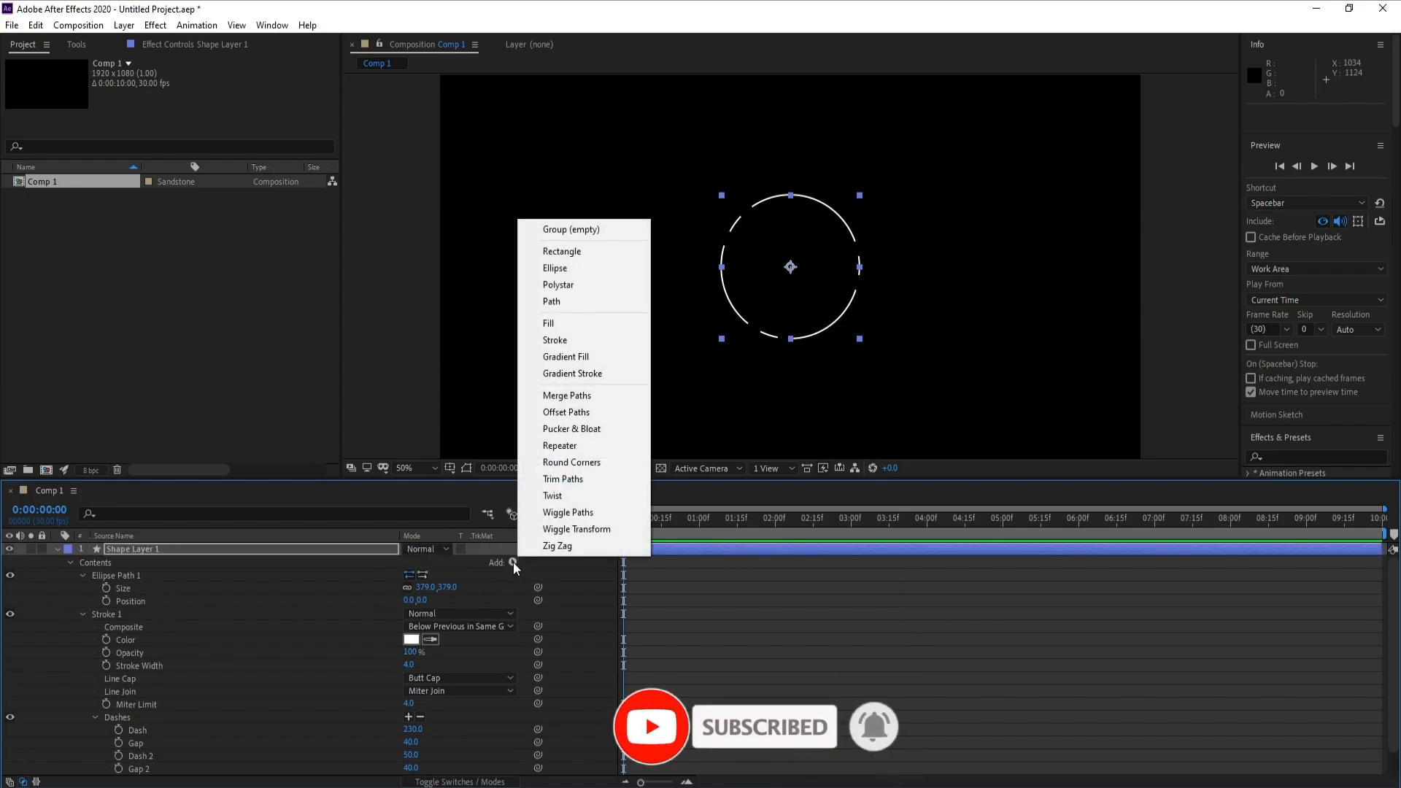
click(560, 446)
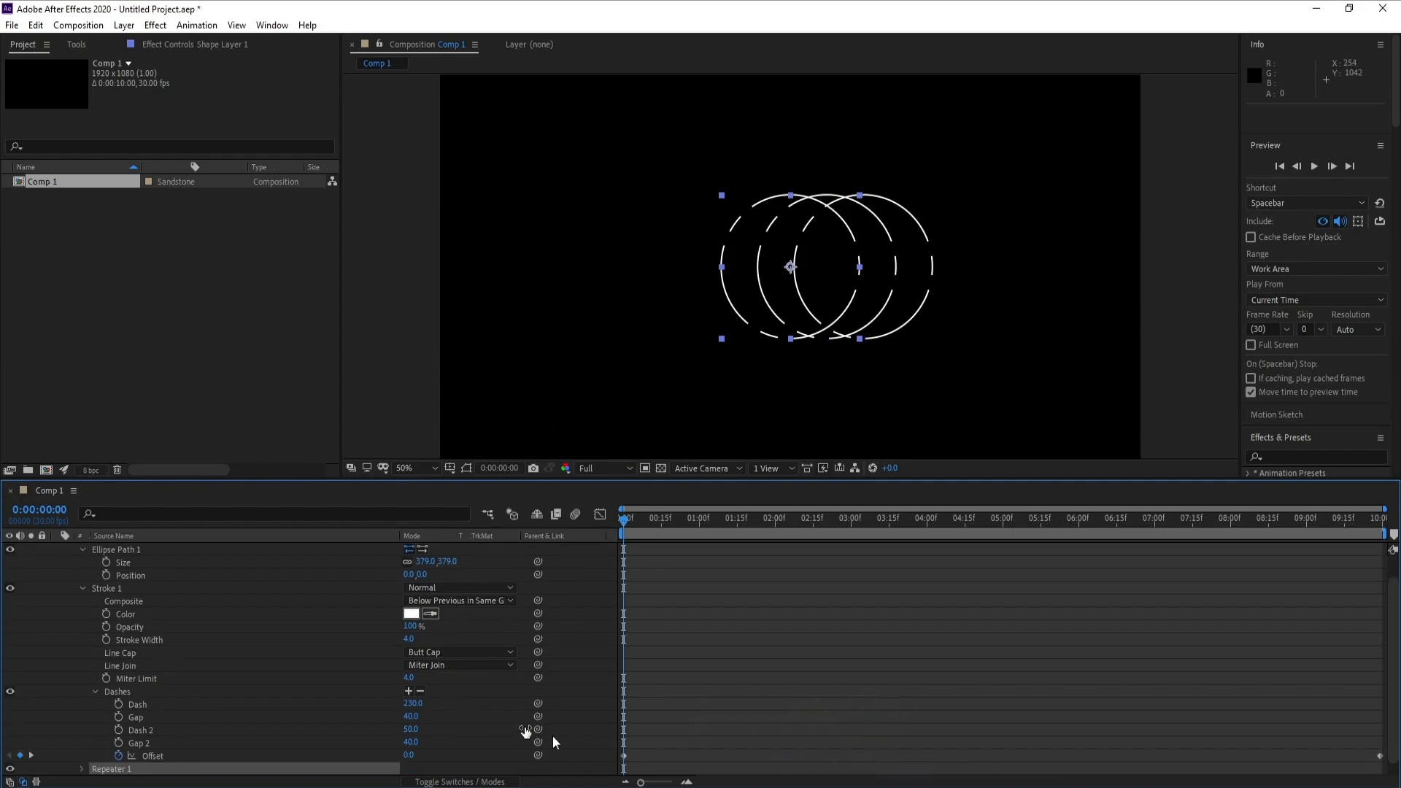
- Set the repeater's transform position to 0, 0 and its scale to 57% so the copies form concentric rings
scroll(1386, 670, down, 1)
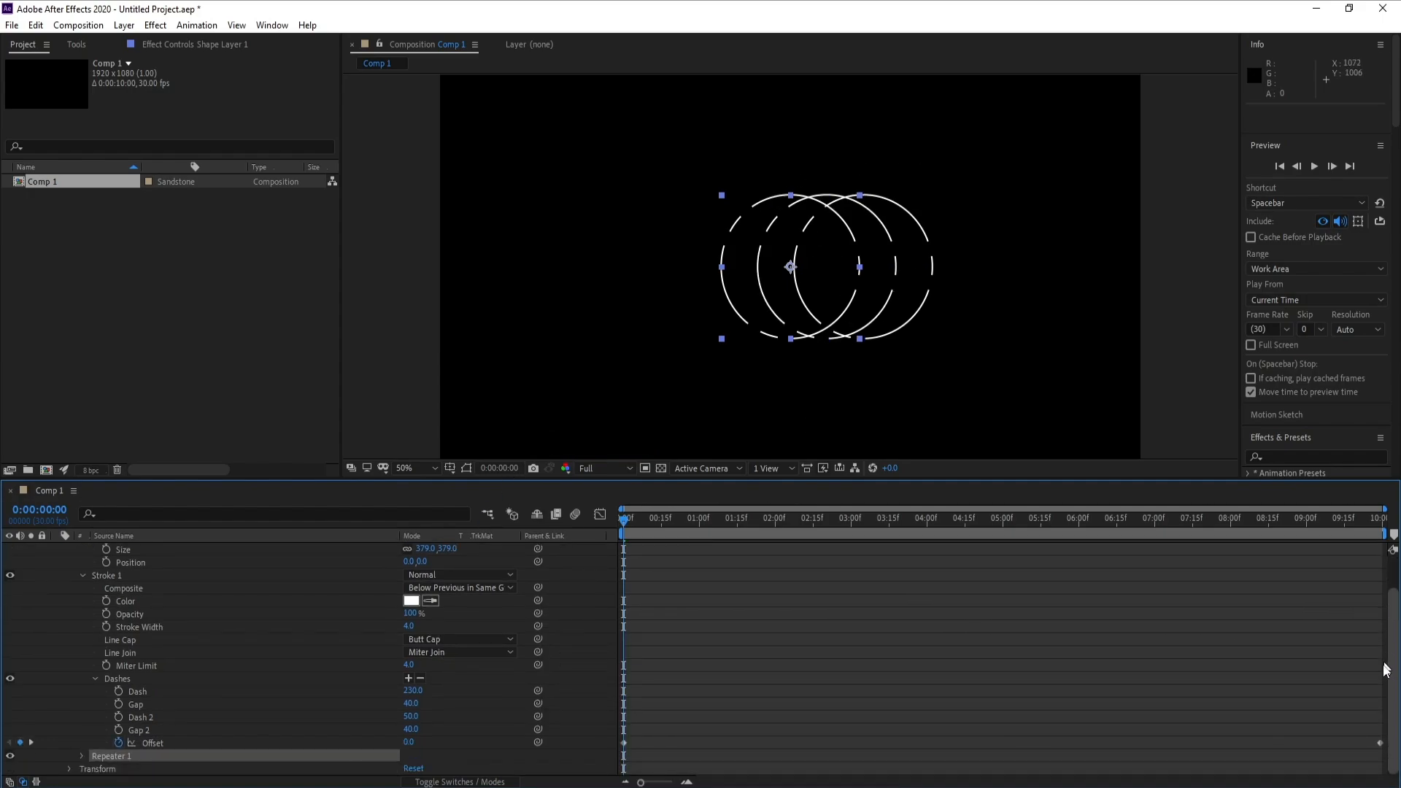
click(81, 756)
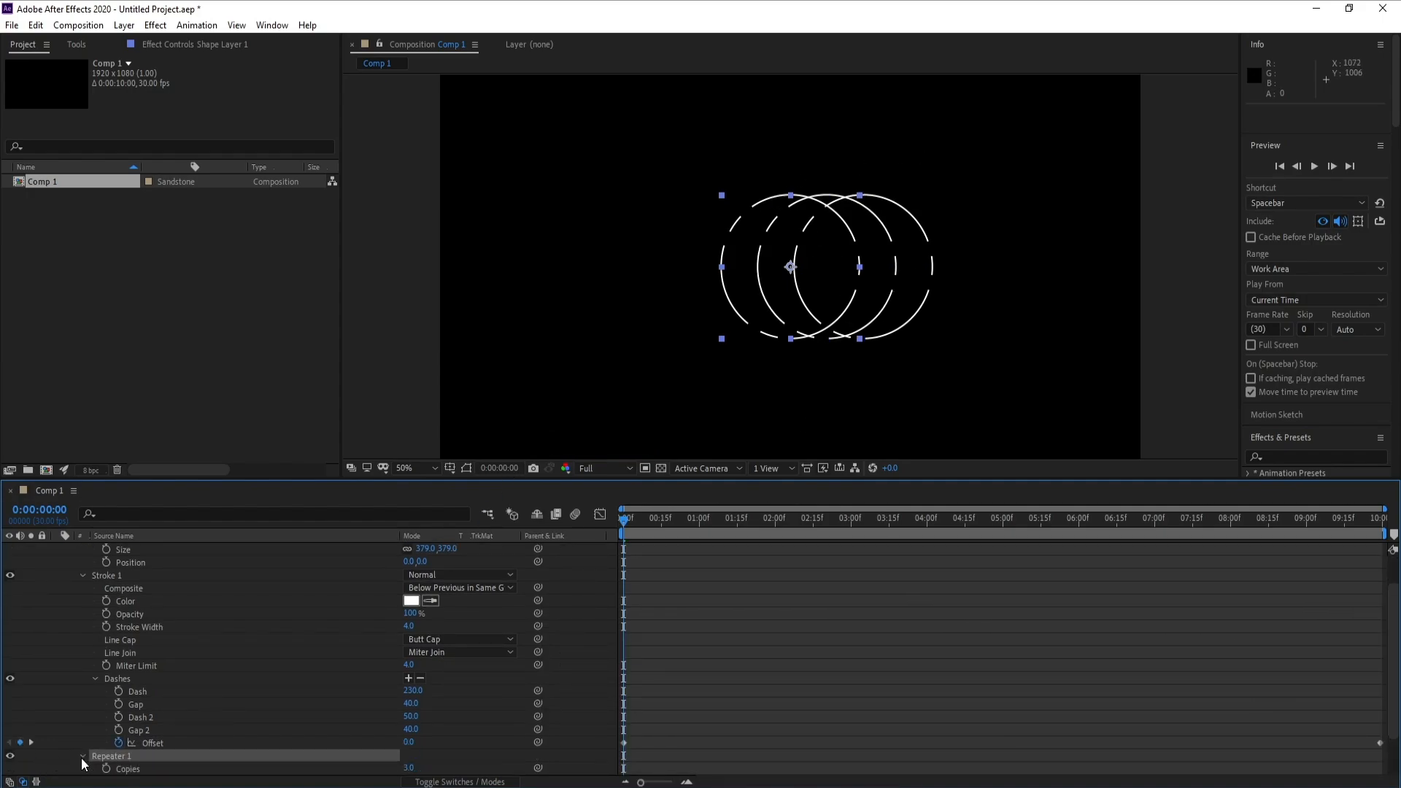
scroll(81, 758, down, 3)
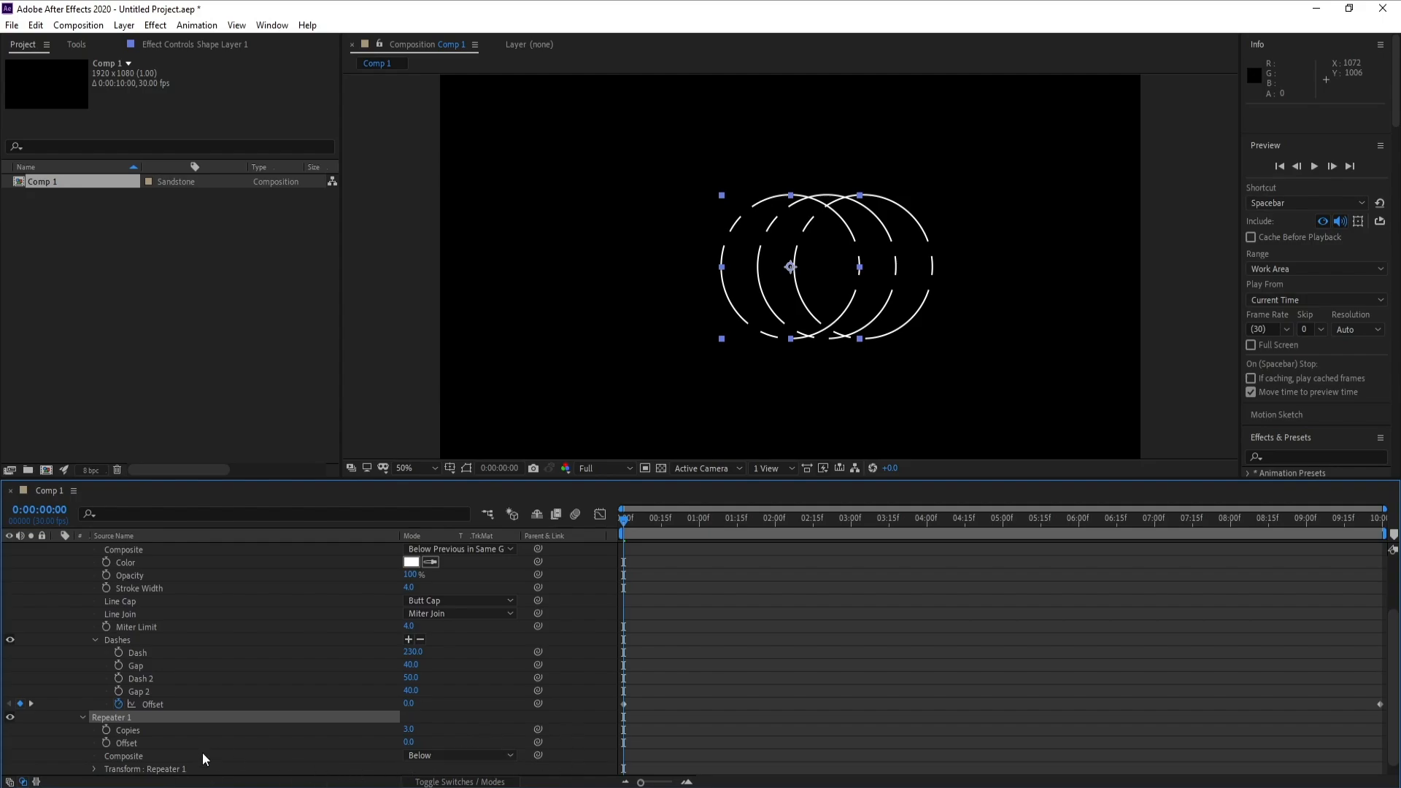
scroll(146, 756, down, 1)
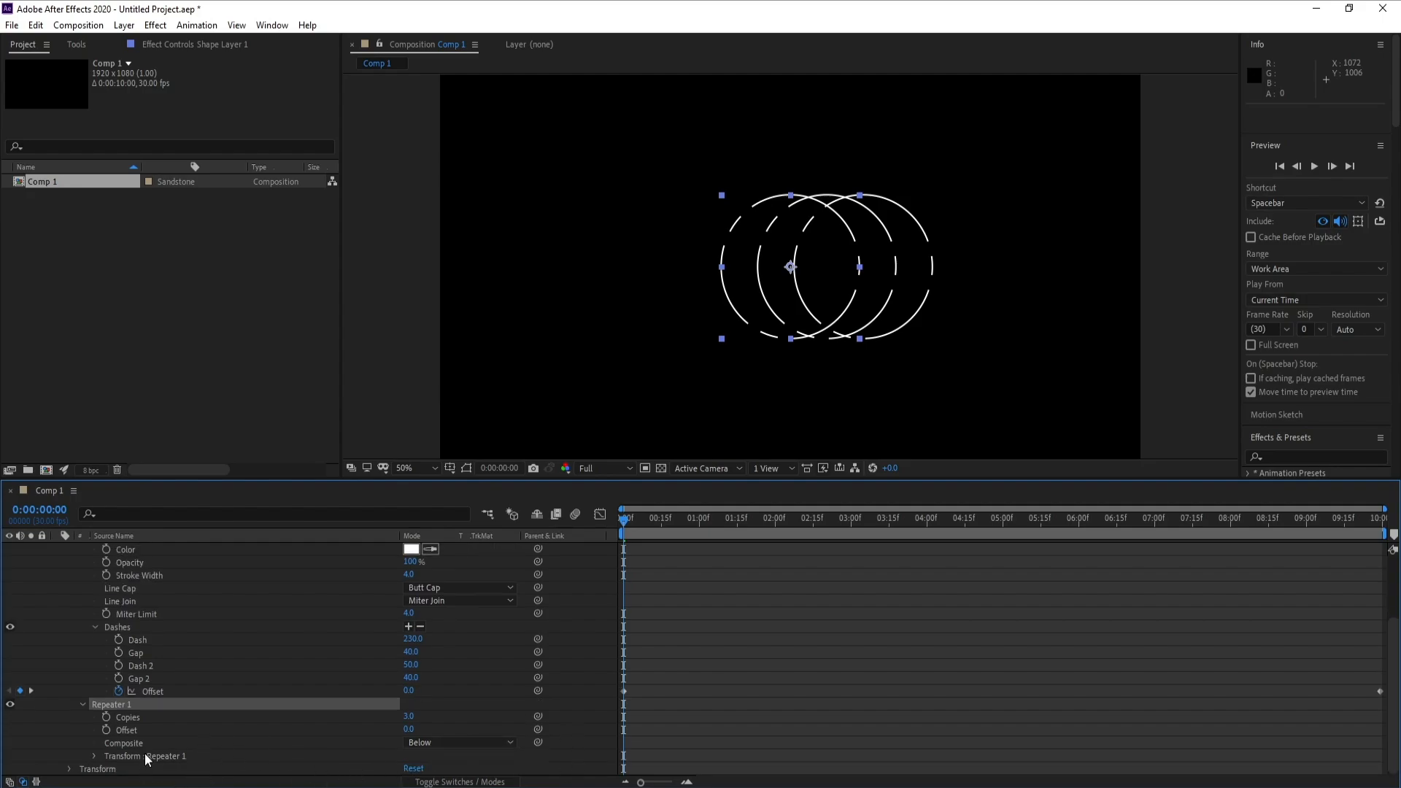
click(93, 756)
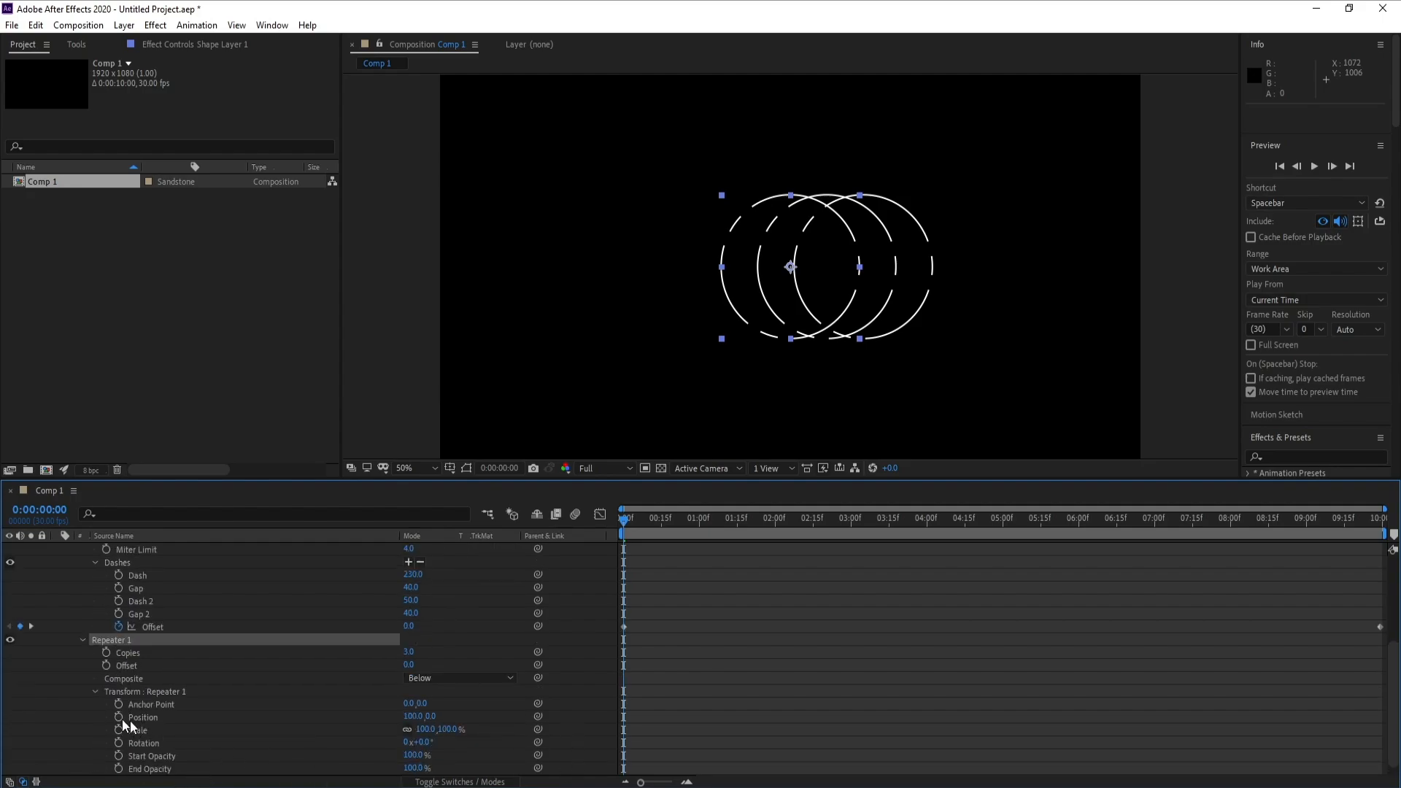
click(413, 716)
text(0)
key(Return)
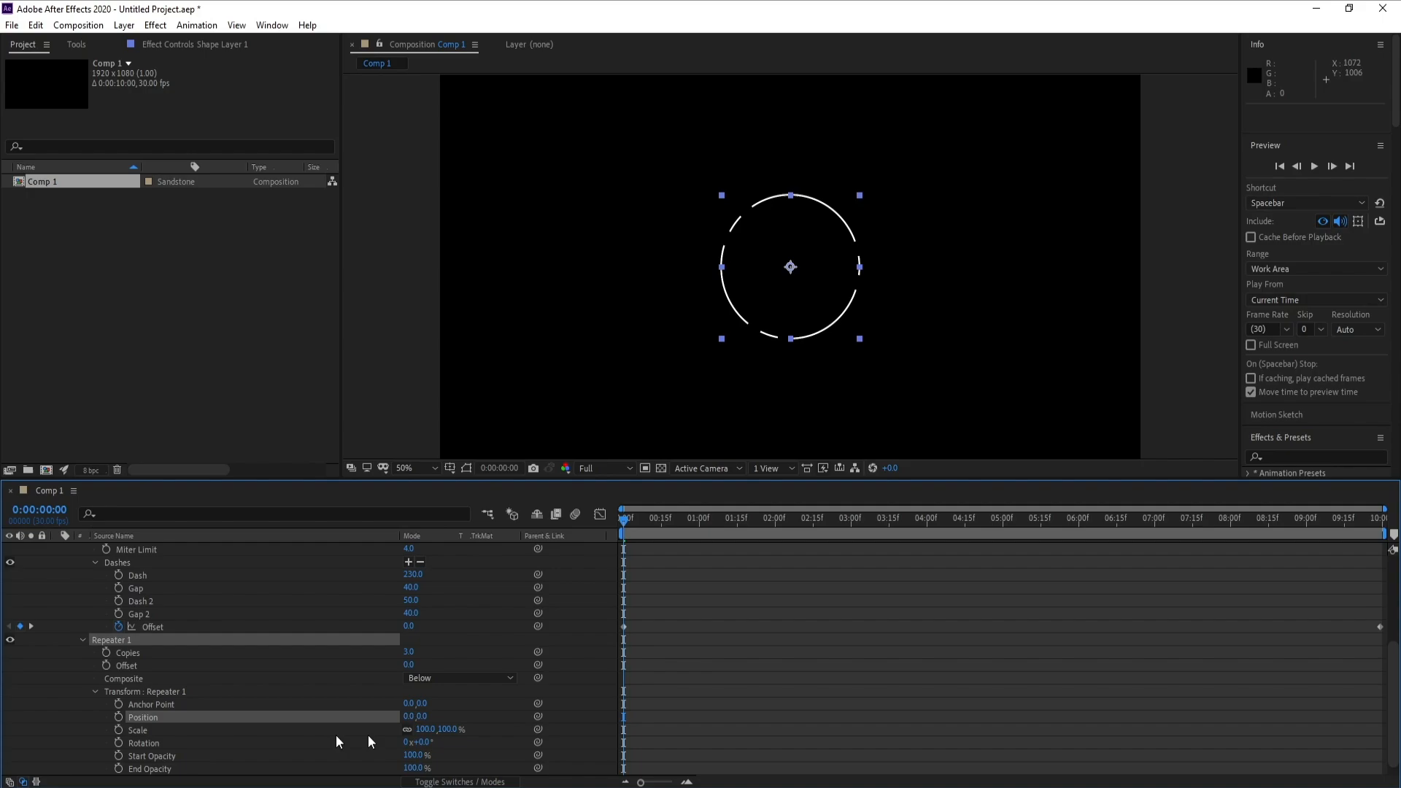
drag(423, 732, 396, 735)
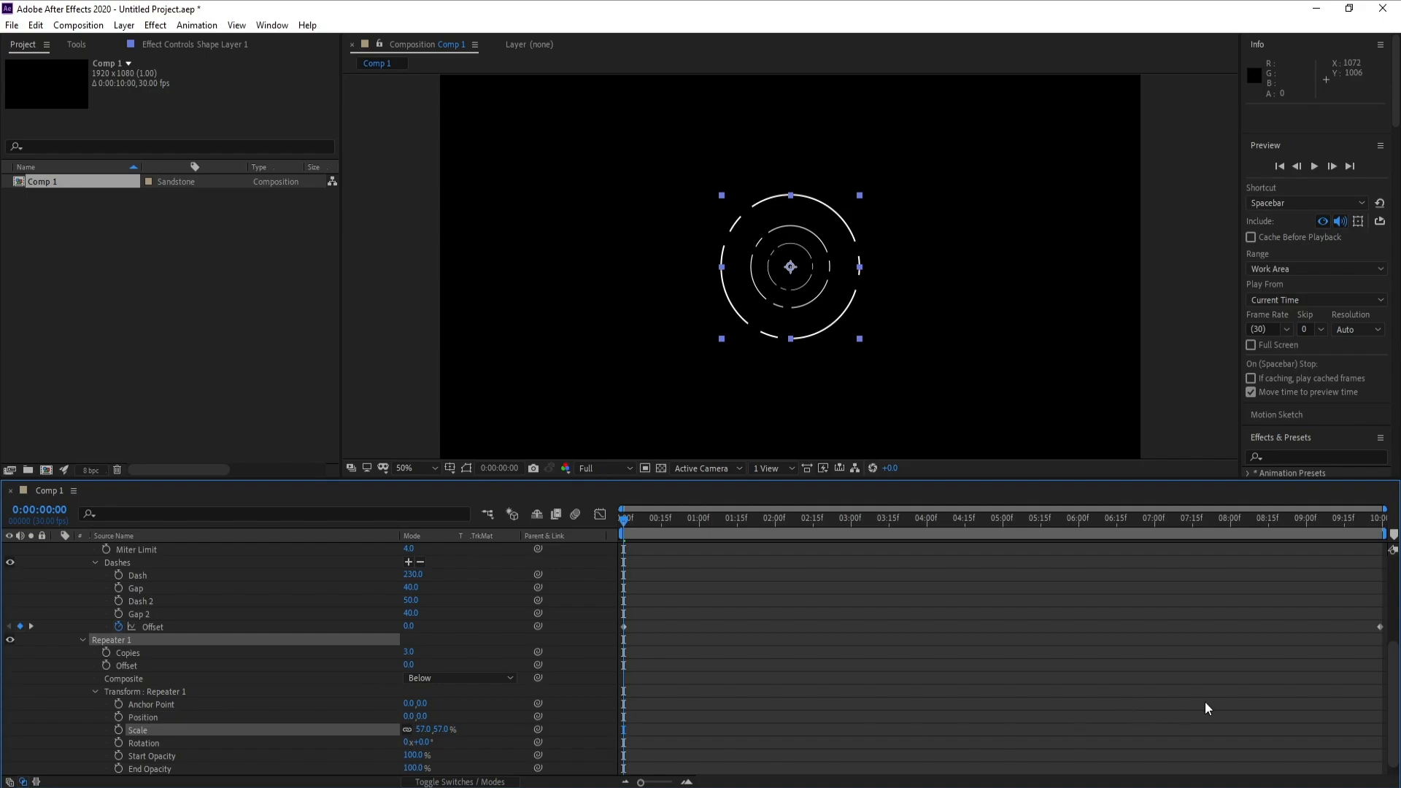
- Set the repeater's number of copies to 60 and briefly preview the rings
scroll(1394, 723, down, 1)
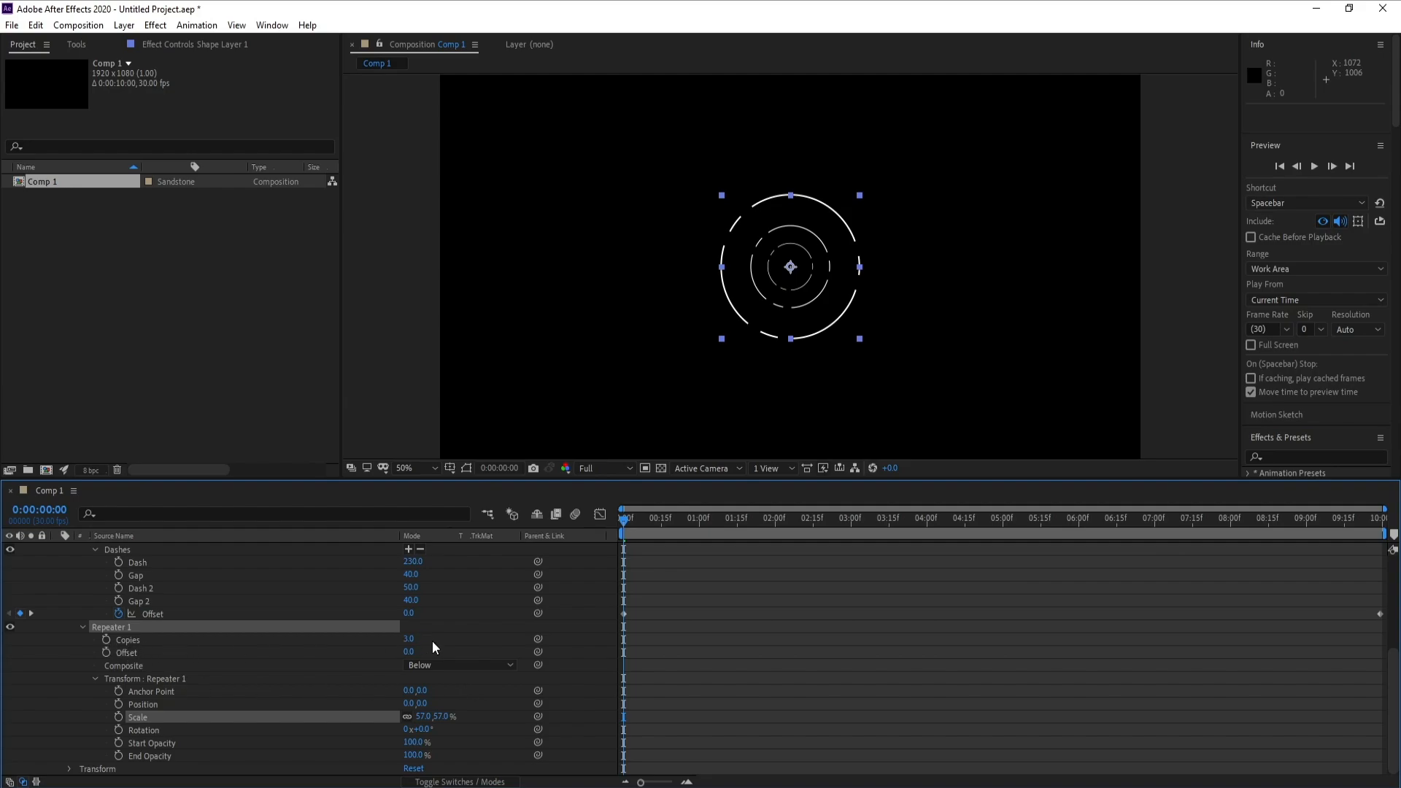
drag(409, 640, 414, 642)
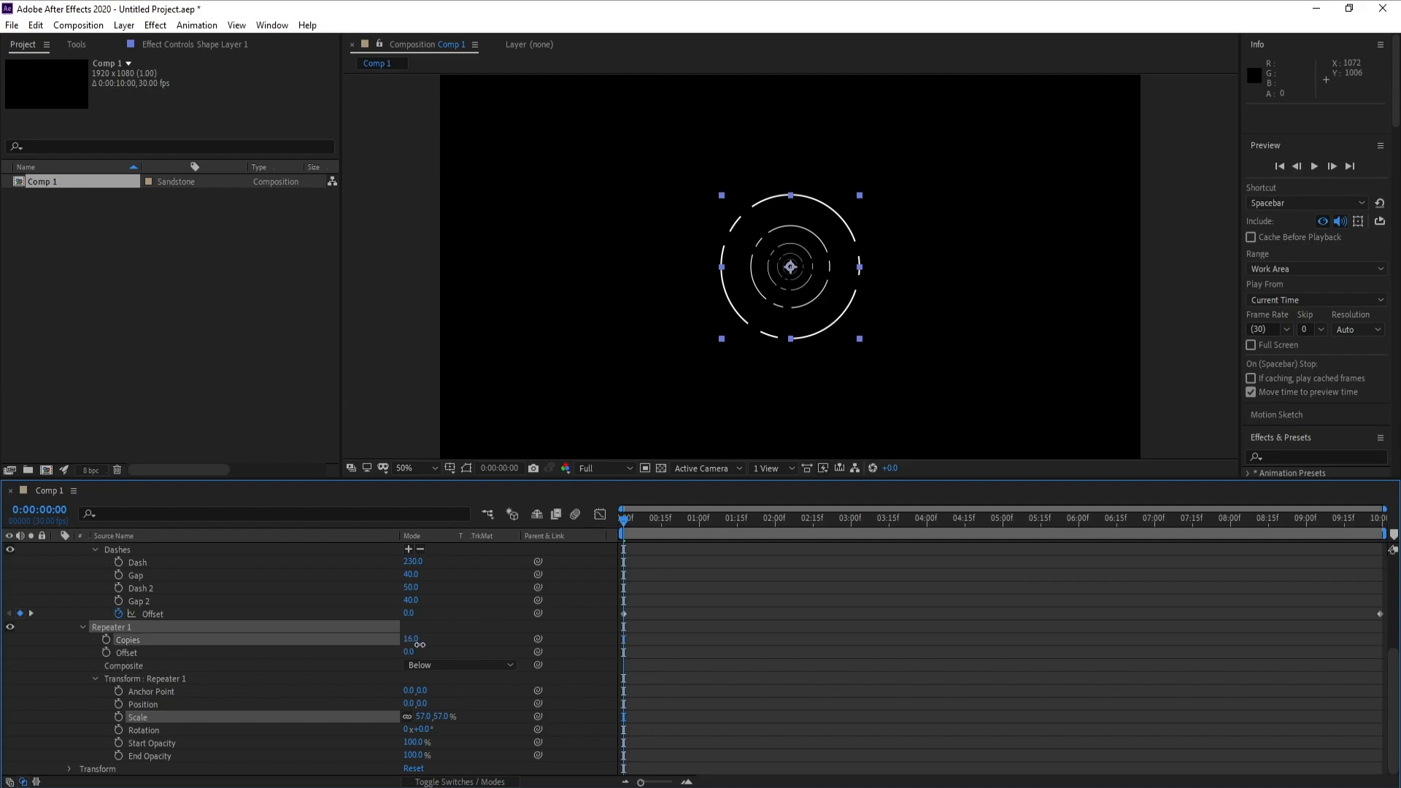
click(415, 642)
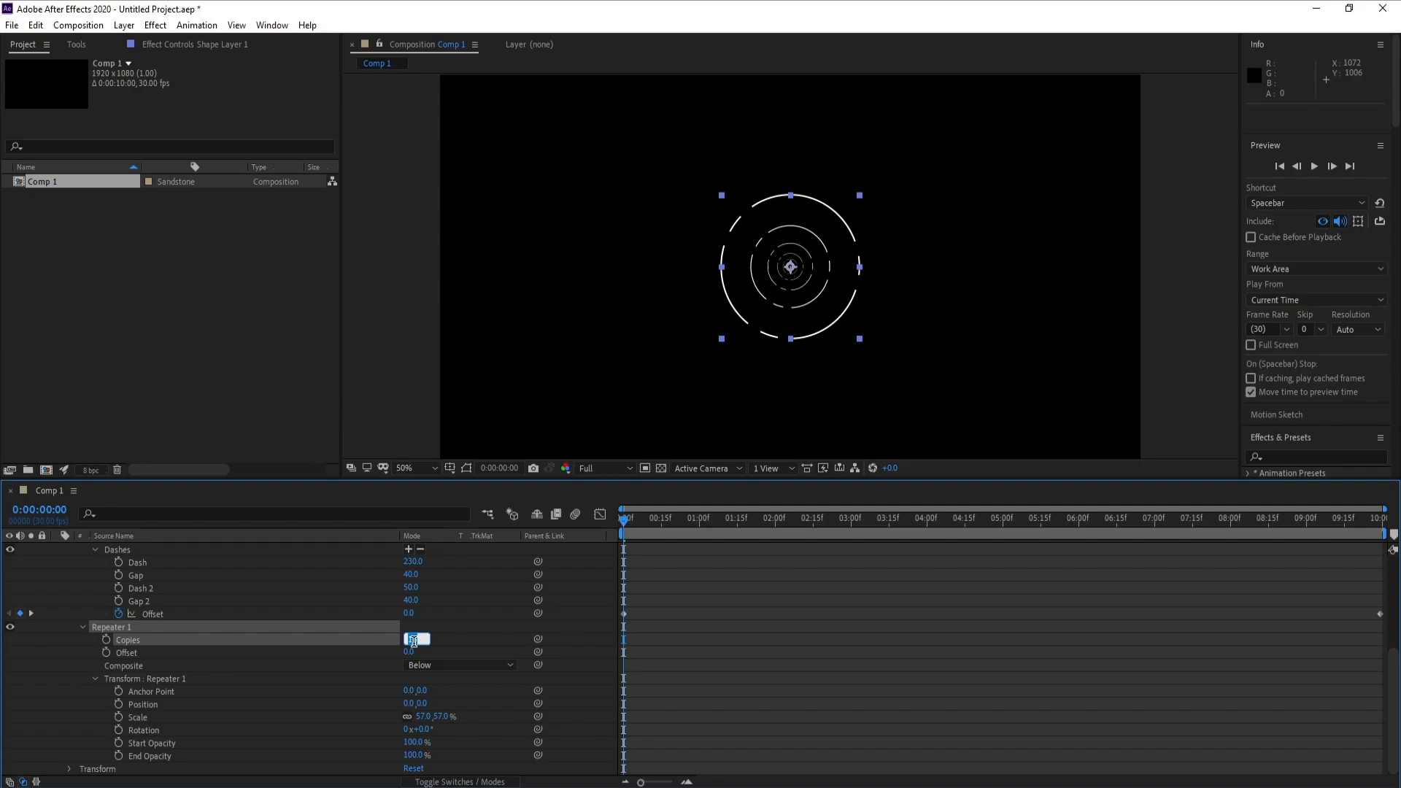
text(60)
key(Return)
key(space)
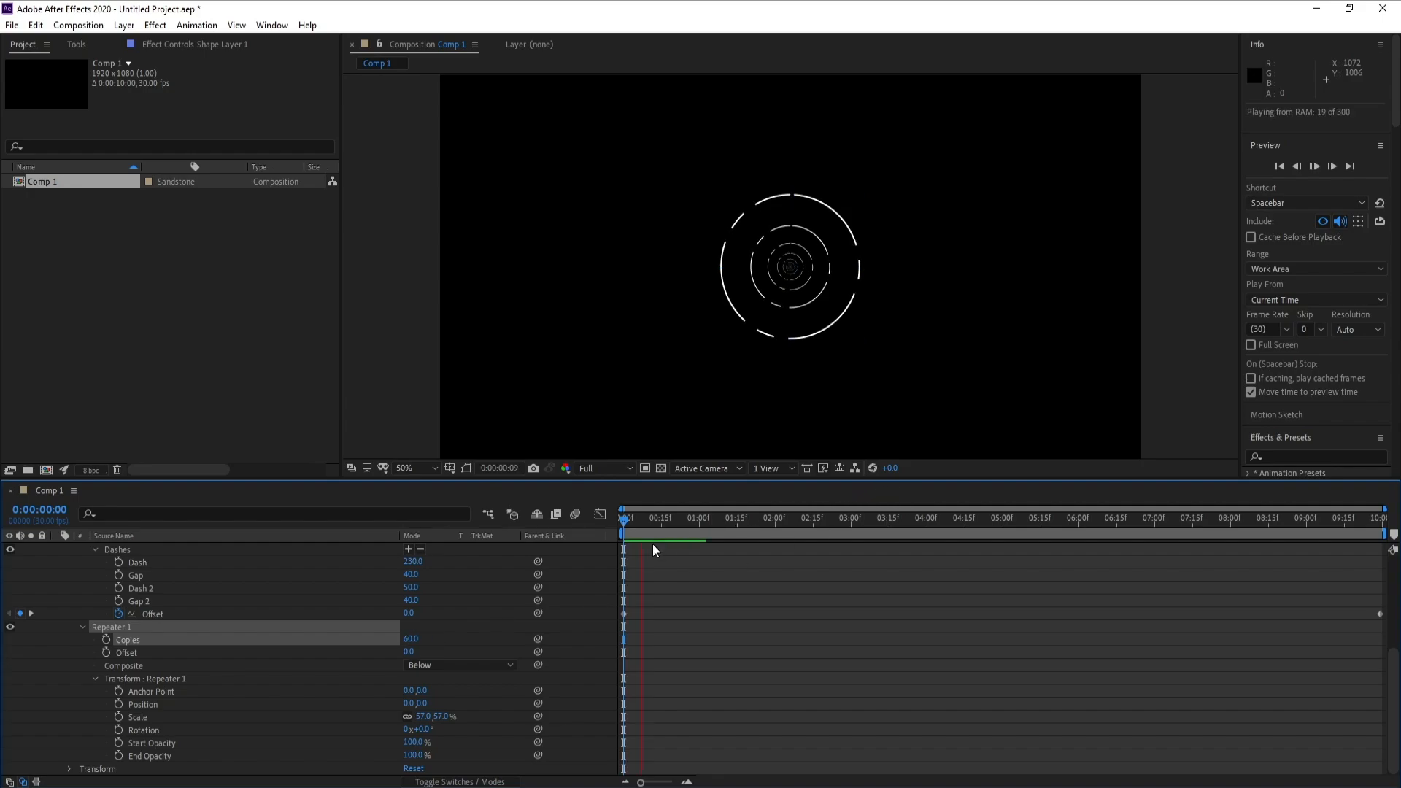
key(space)
- Keyframe the repeater's offset at 0 on the first frame and at -2 at 0:00:09:29
scroll(1395, 636, up, 3)
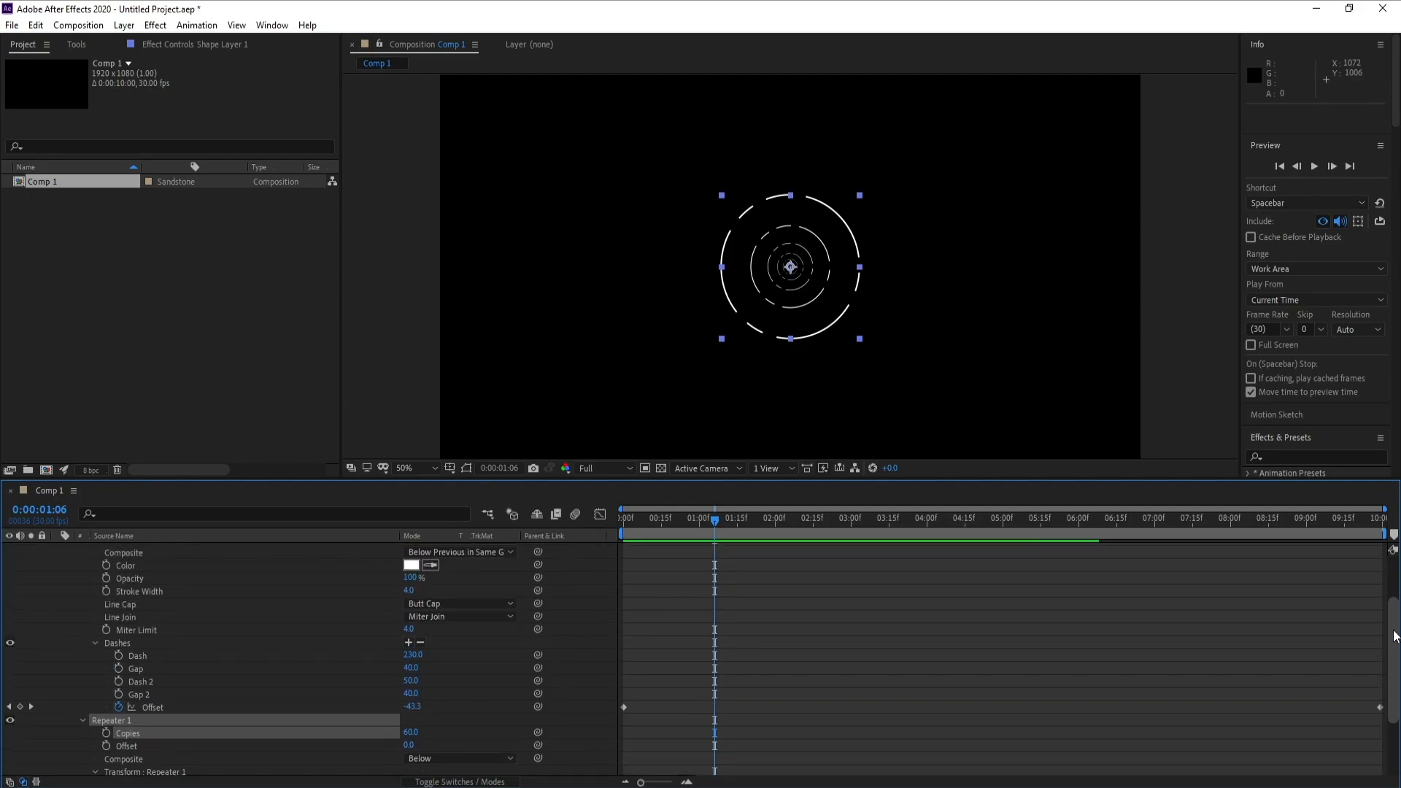
scroll(1395, 636, down, 3)
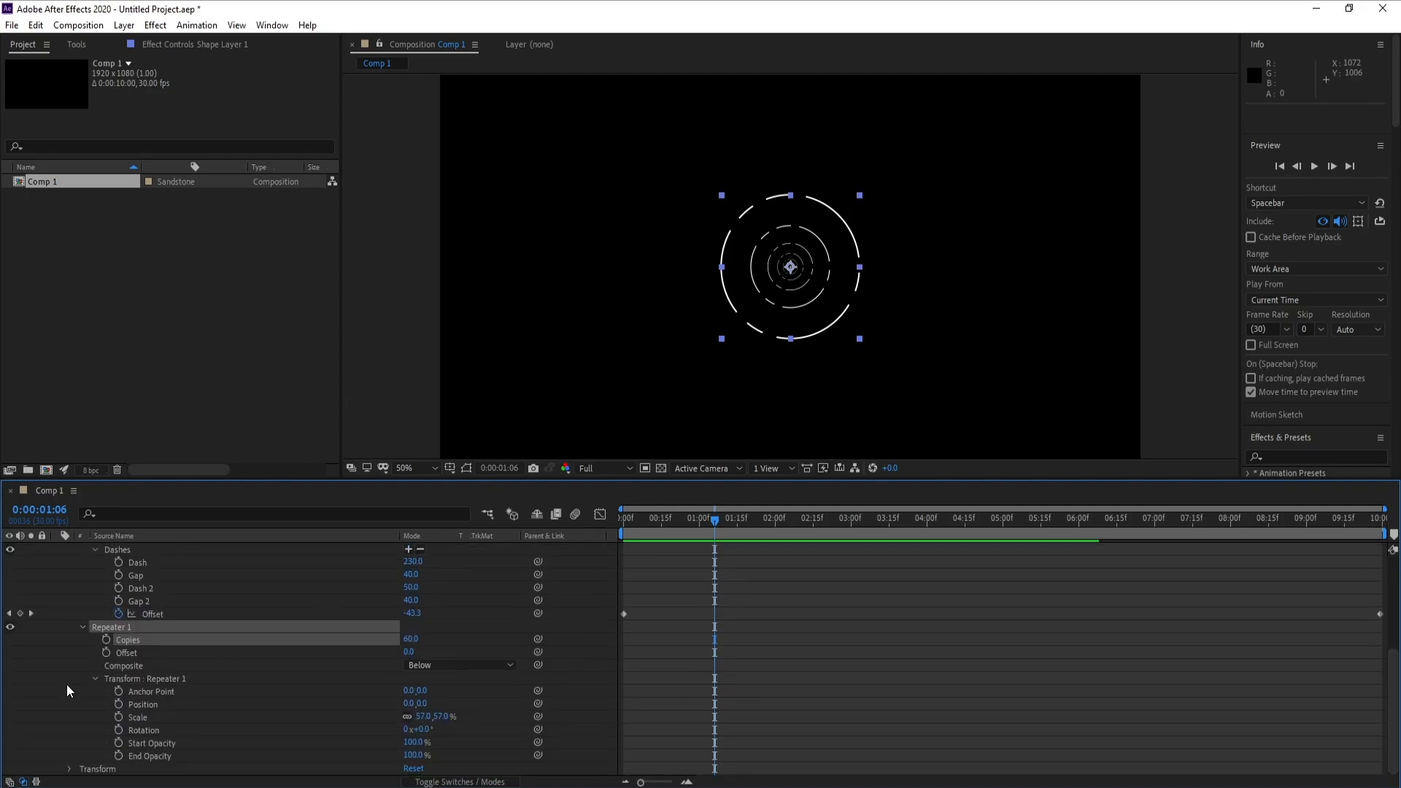
drag(633, 533, 518, 536)
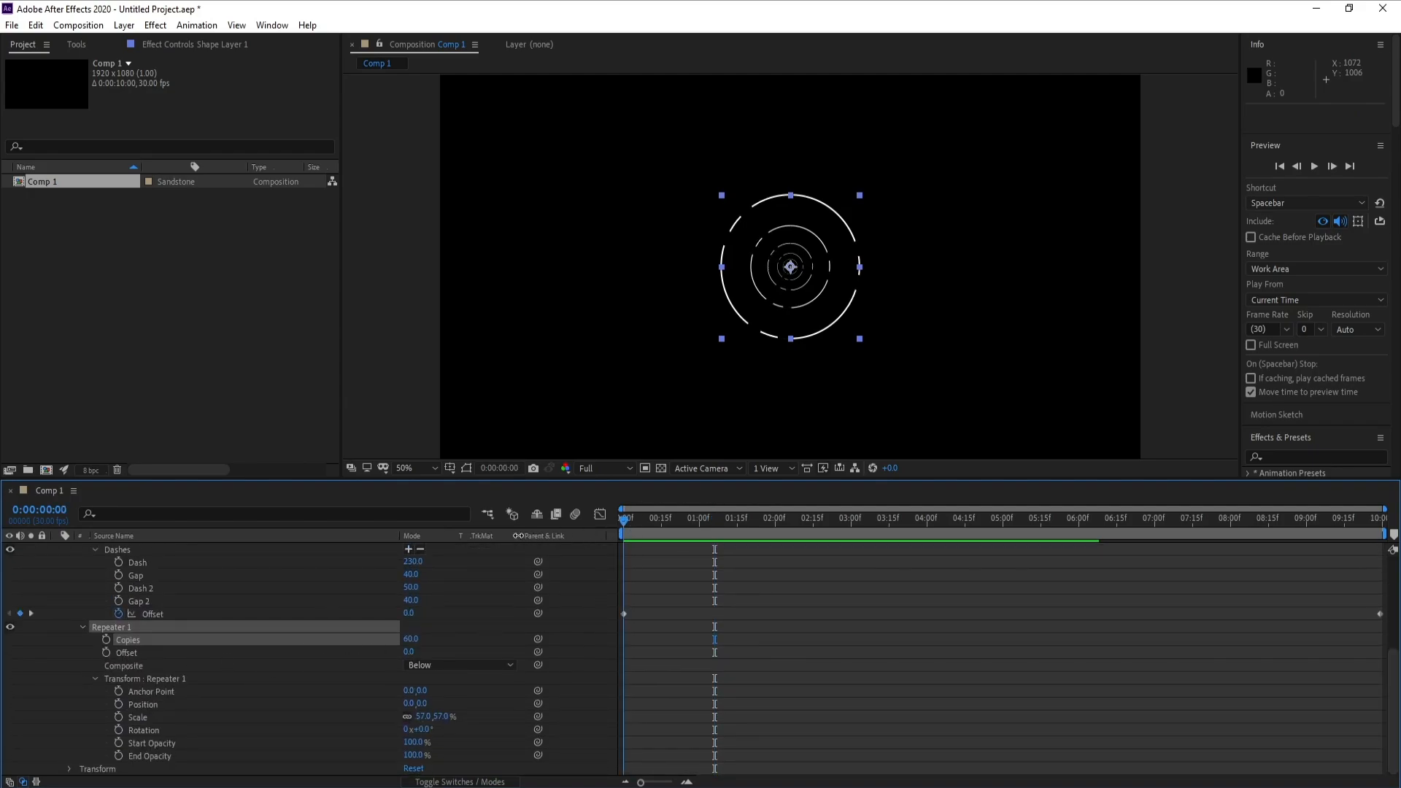
click(107, 652)
drag(726, 521, 1379, 520)
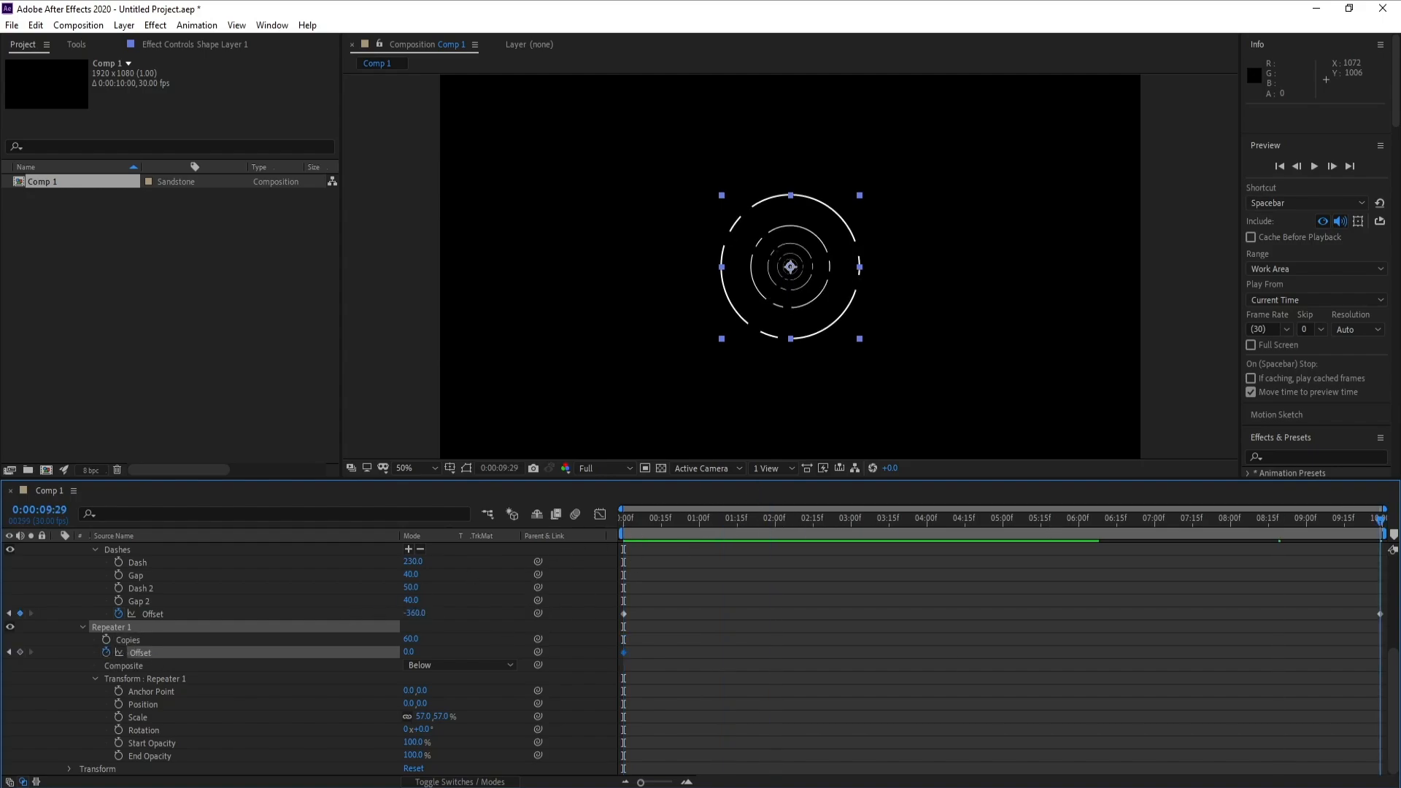
click(410, 652)
text(-2)
key(Return)
- Enlarge the ellipse path to 2090 by 2090 so the outermost ring extends beyond the frame at the first frame
scroll(435, 628, up, 5)
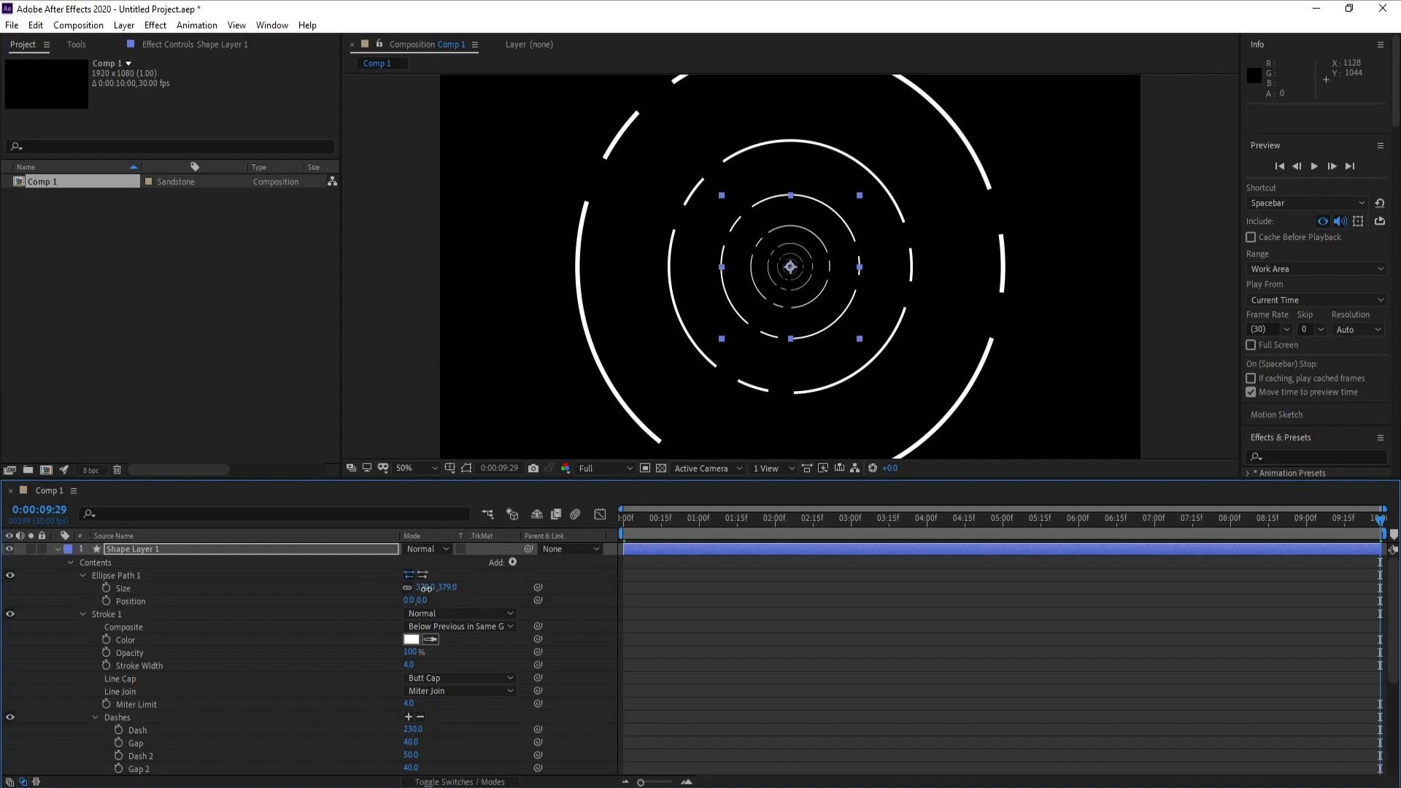
drag(436, 590, 584, 587)
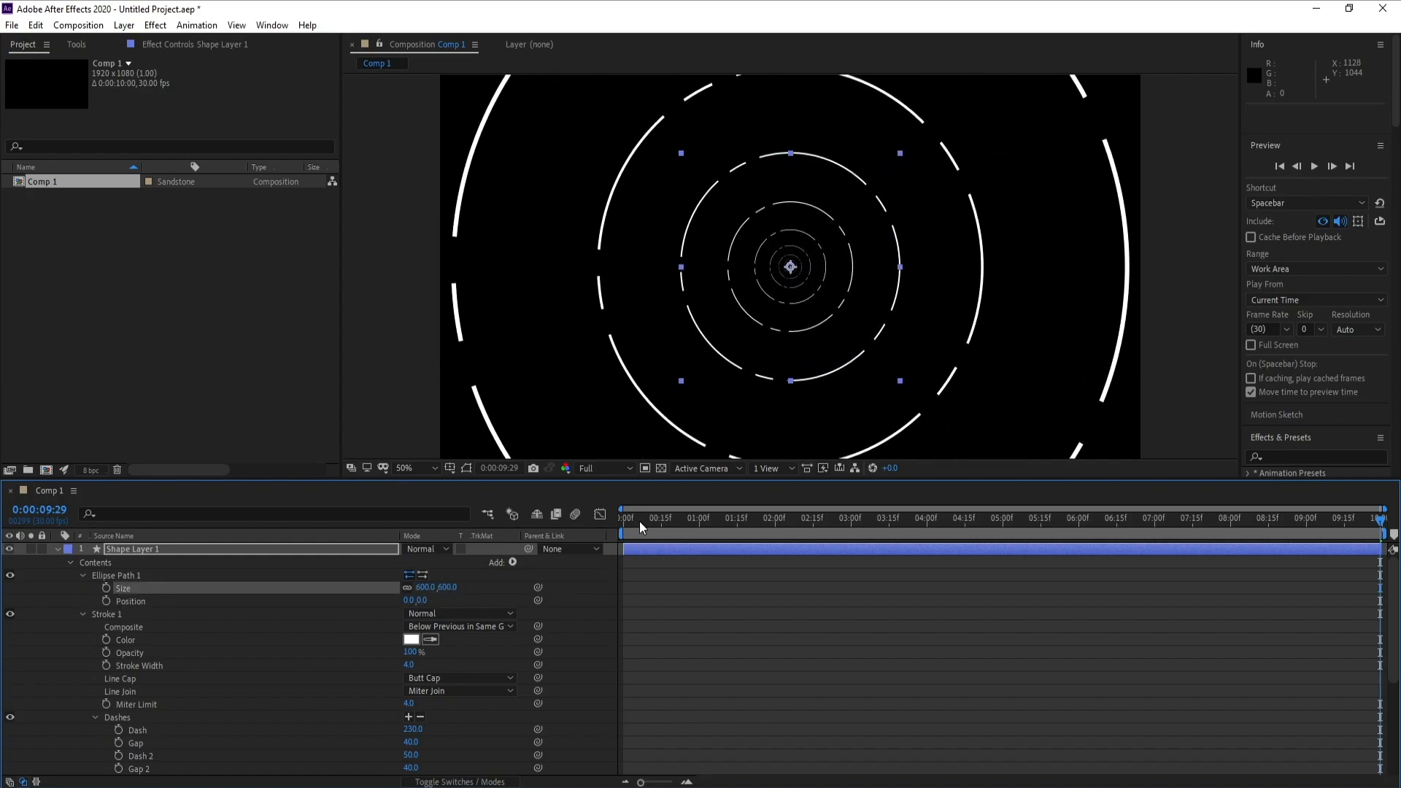
drag(639, 521, 537, 540)
drag(431, 587, 1165, 580)
scroll(885, 360, down, 2)
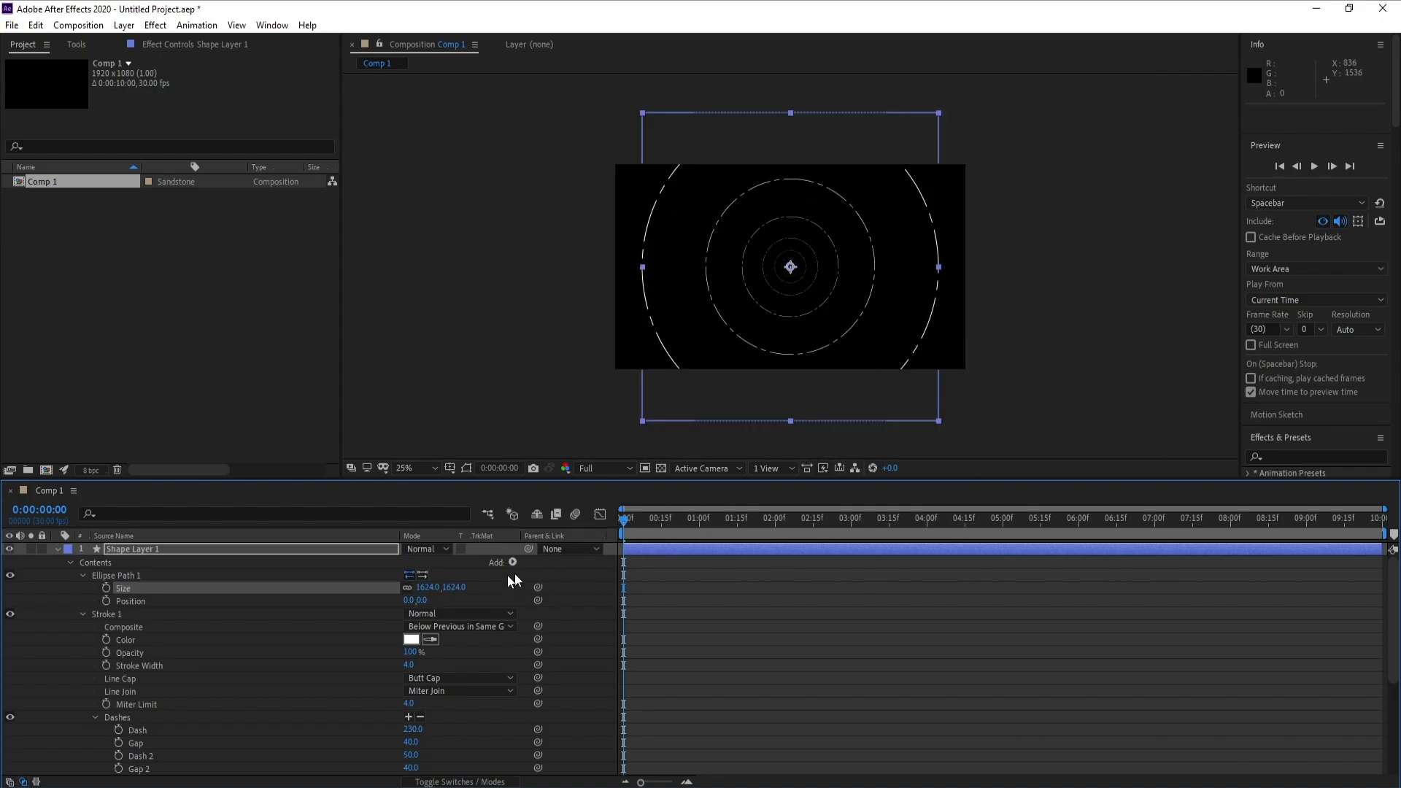
drag(428, 587, 770, 586)
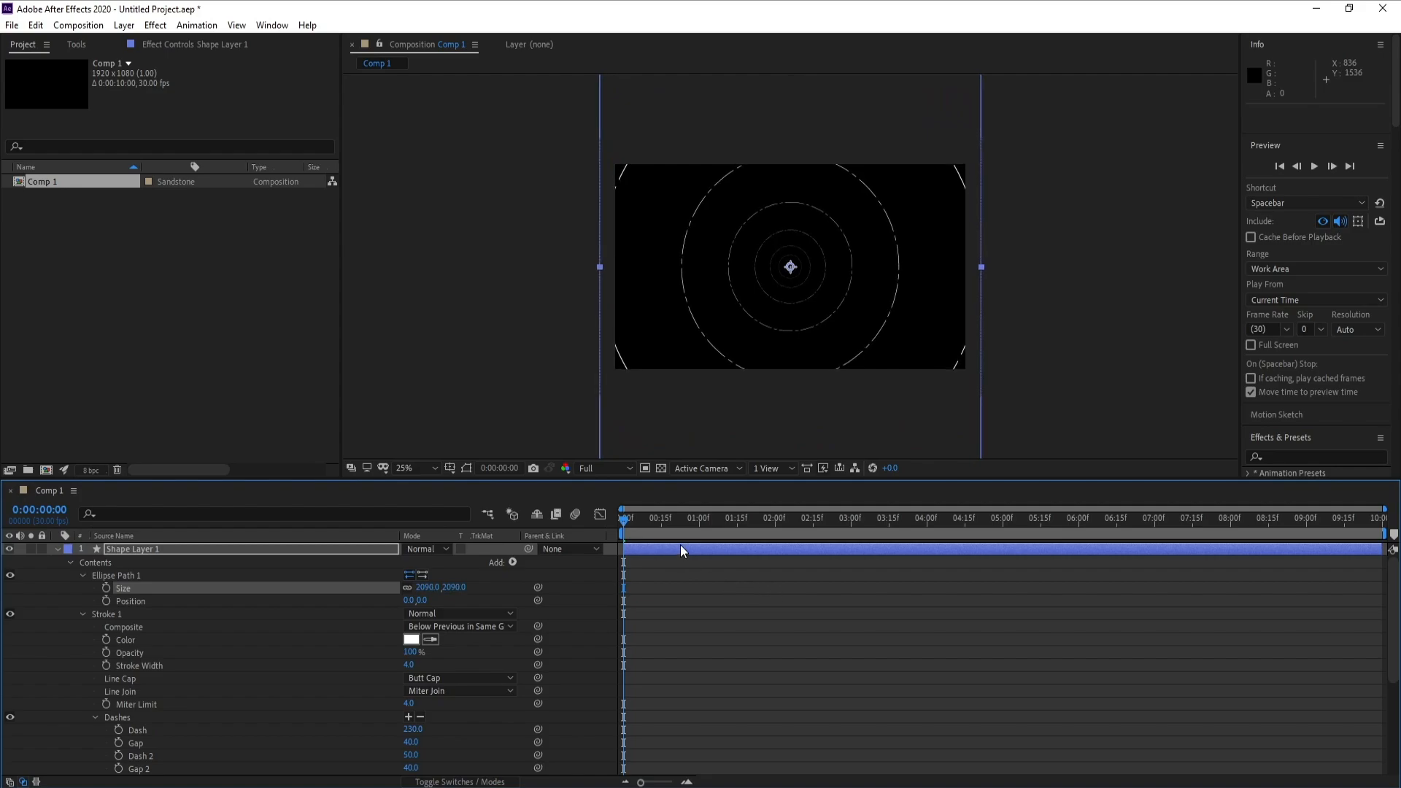
- Play the composition to check the expanding rings in the whole frame and at closer view
key(space)
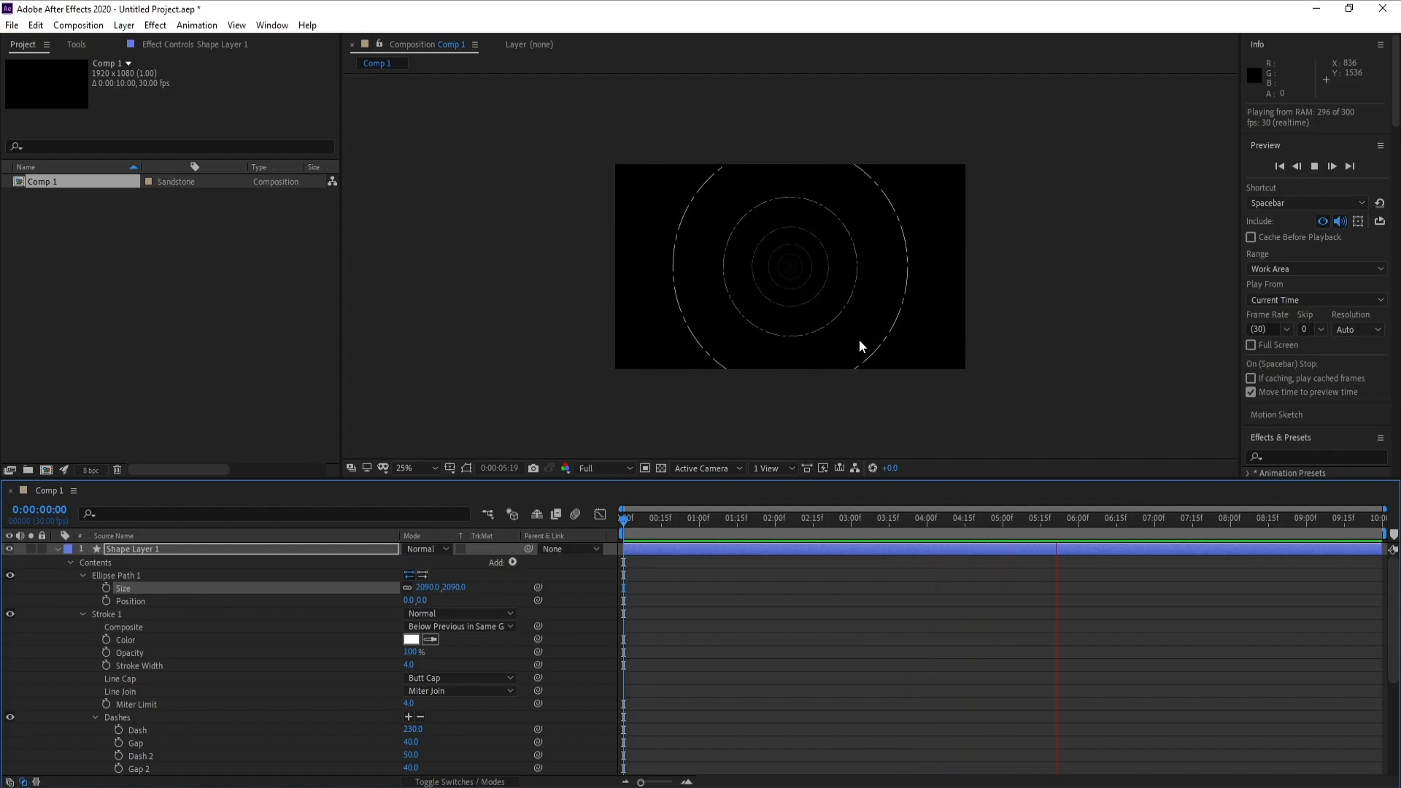
key(space)
key(period)
key(space)
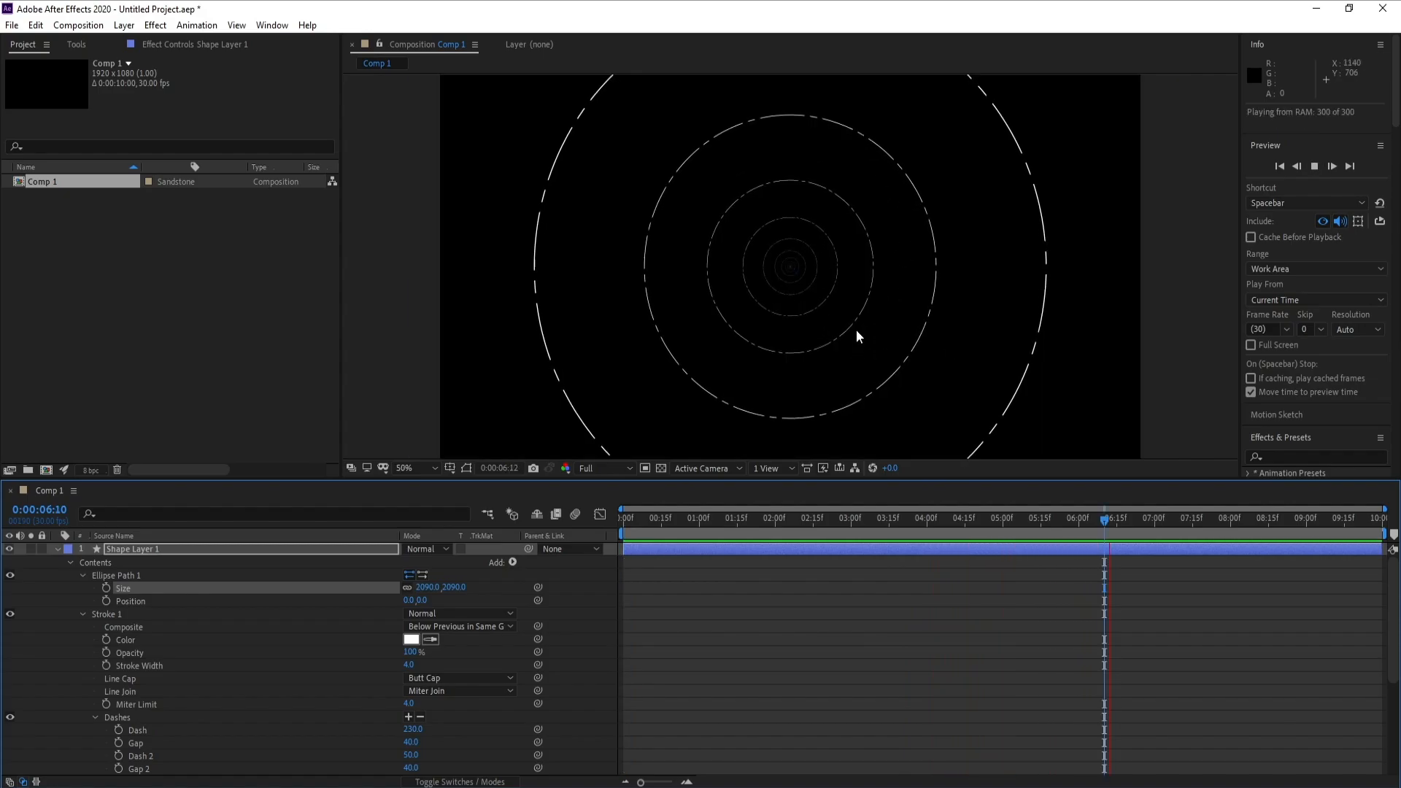
key(space)
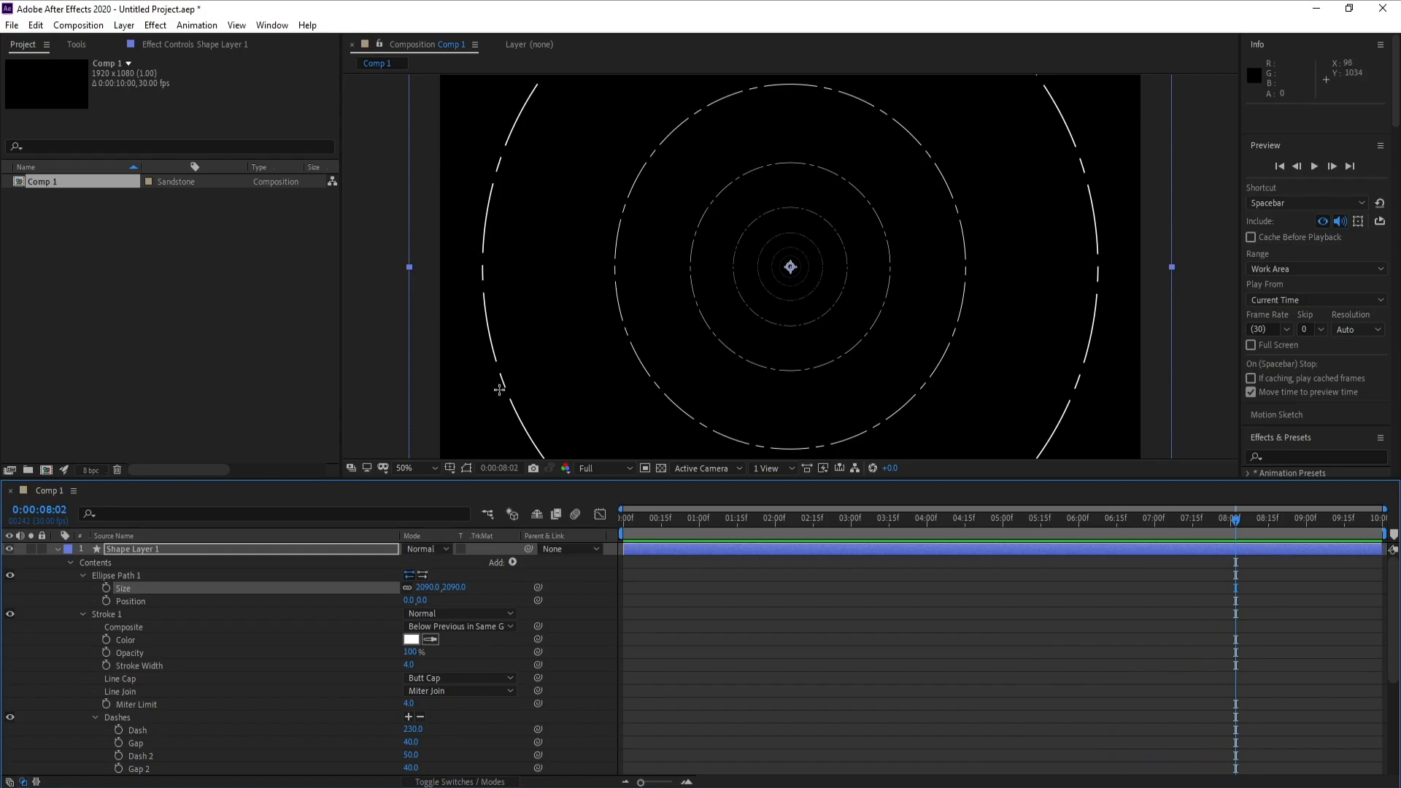
- Set the ring stroke's width to 6 and preview the composition from 0:00:00:28
click(106, 613)
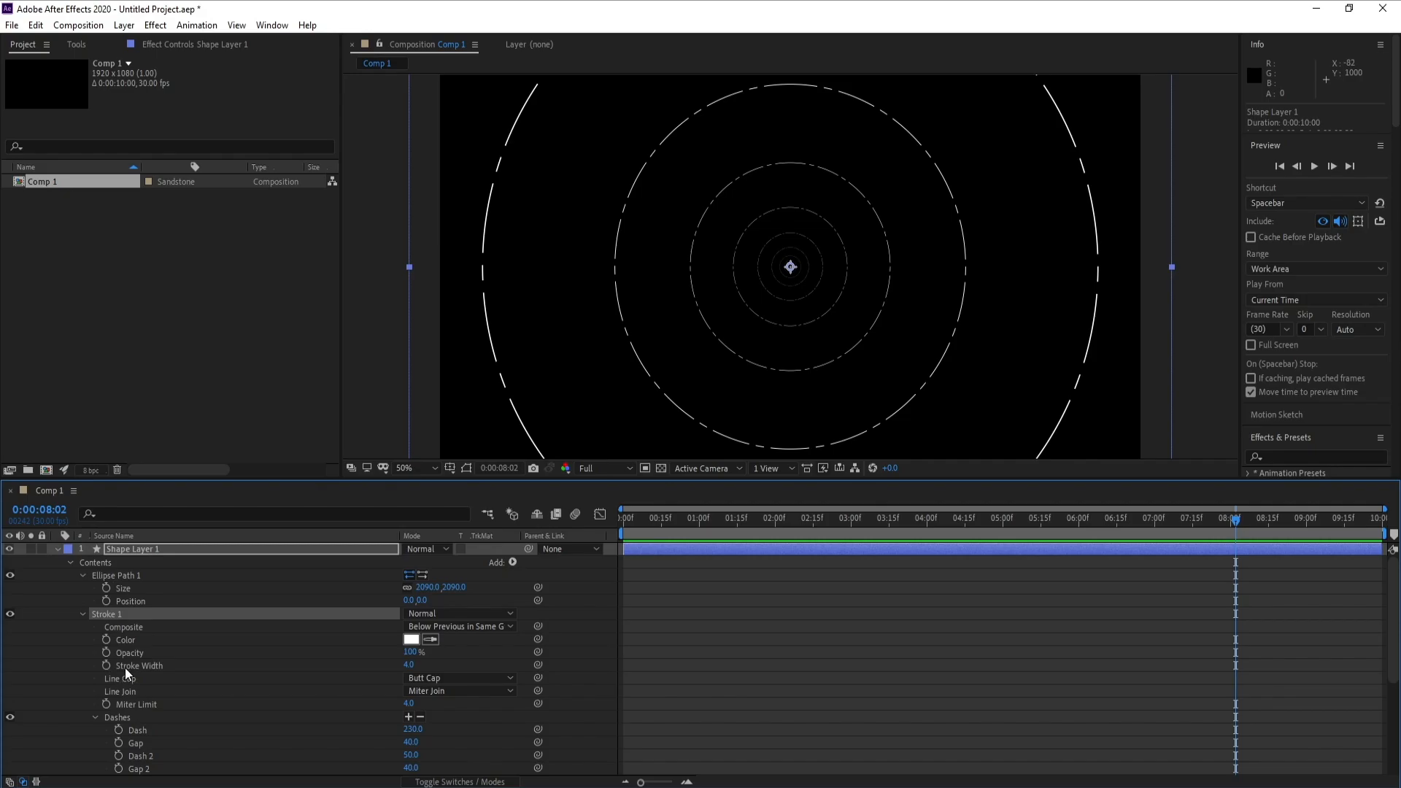
click(407, 665)
key(Return)
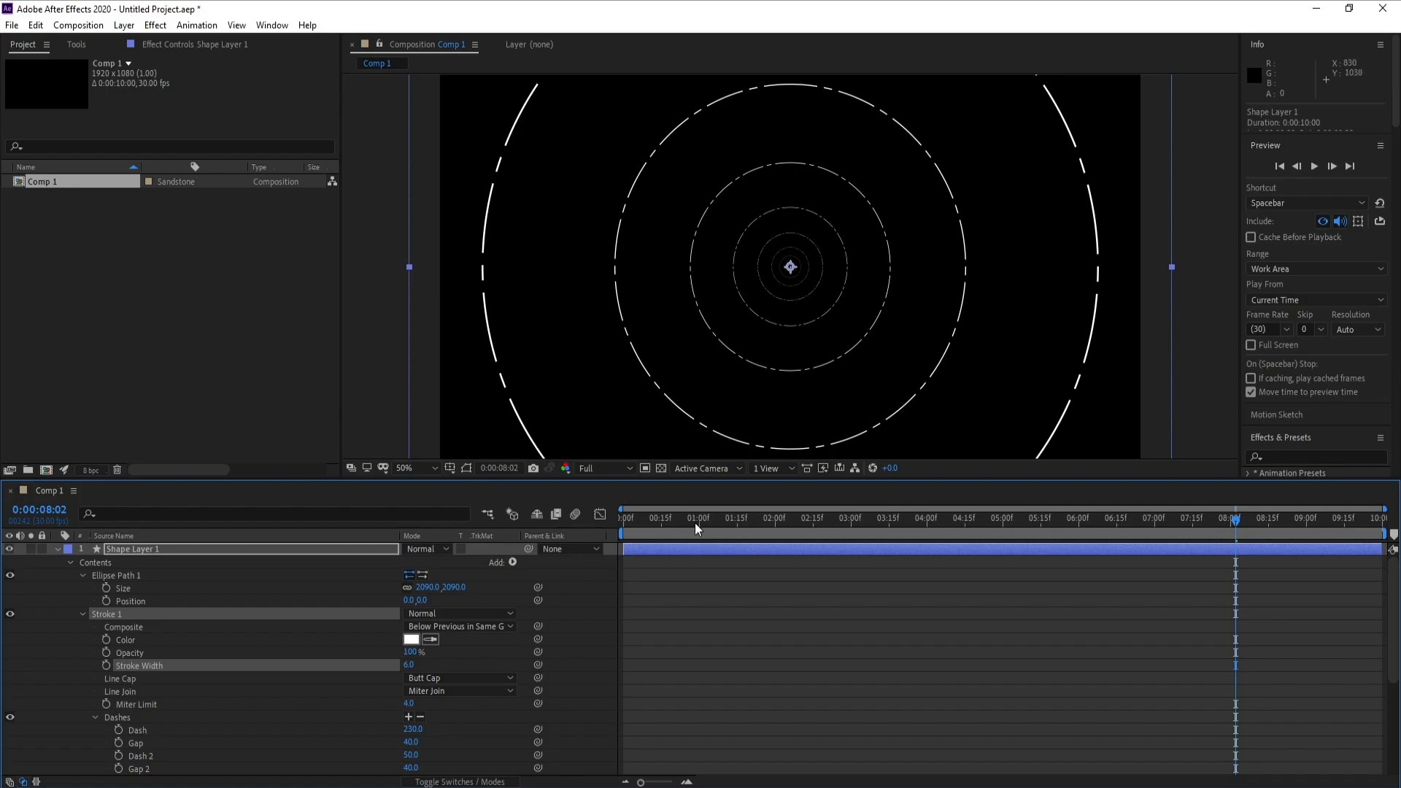
click(695, 523)
key(space)
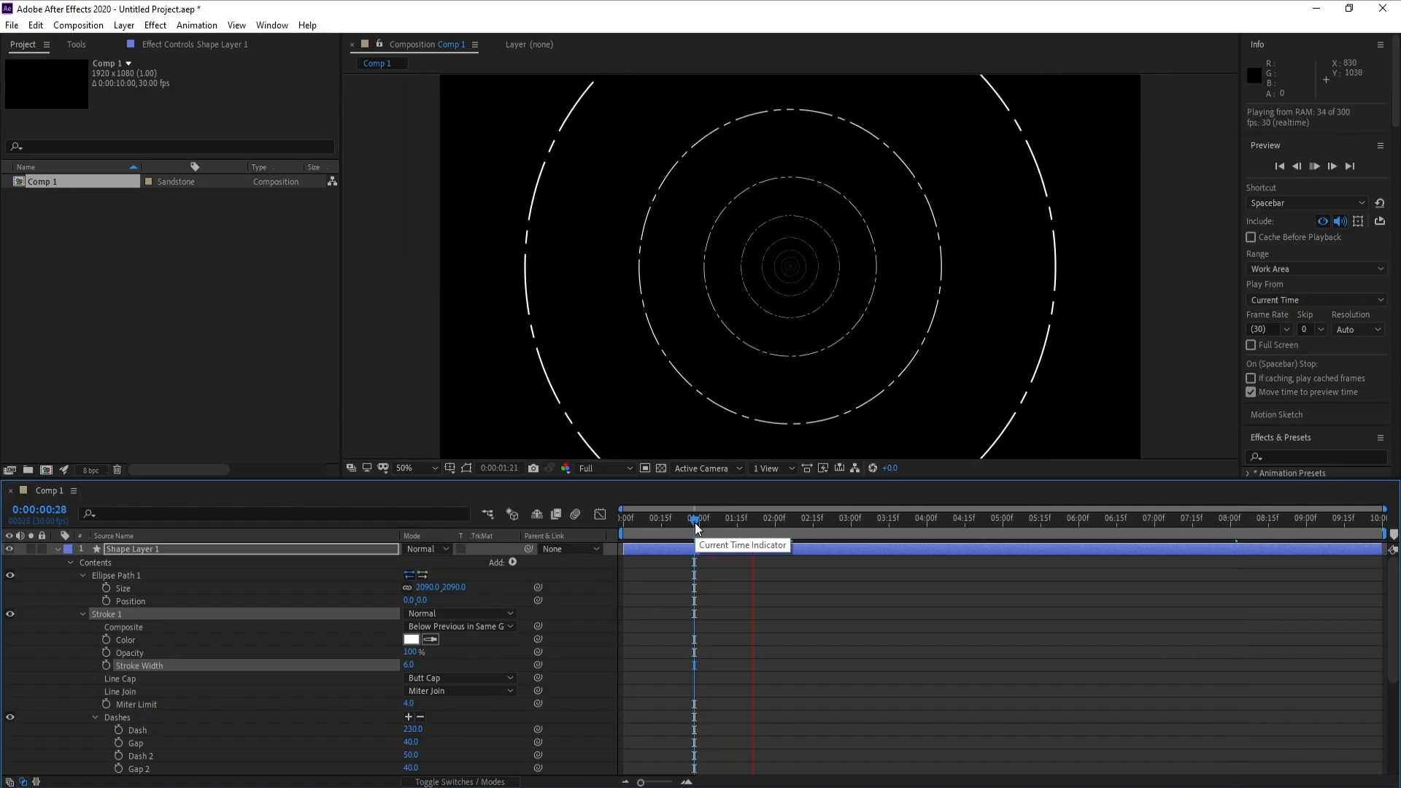
key(space)
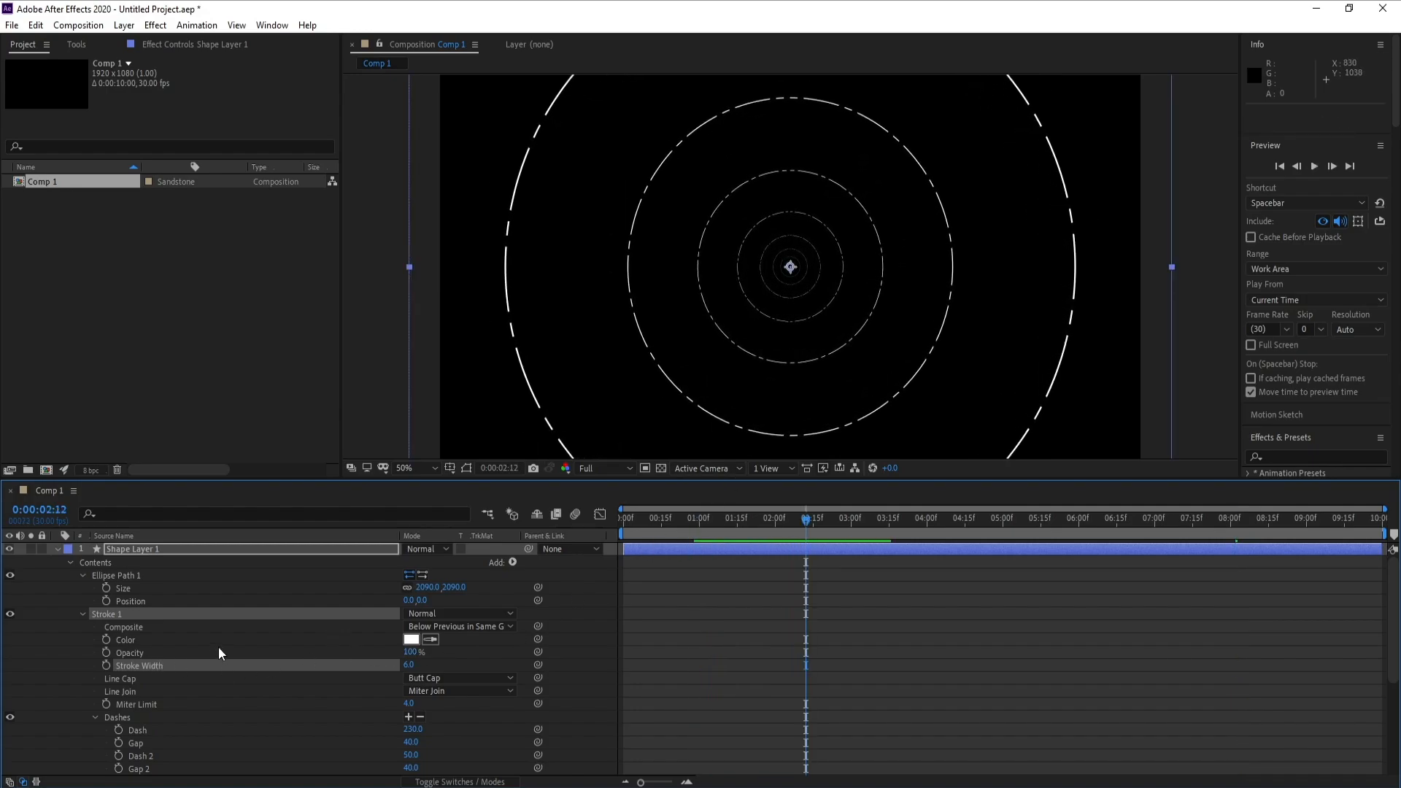
- Collapse the shape layer's properties and apply the Stylize Glow effect to the layer
click(56, 548)
click(125, 549)
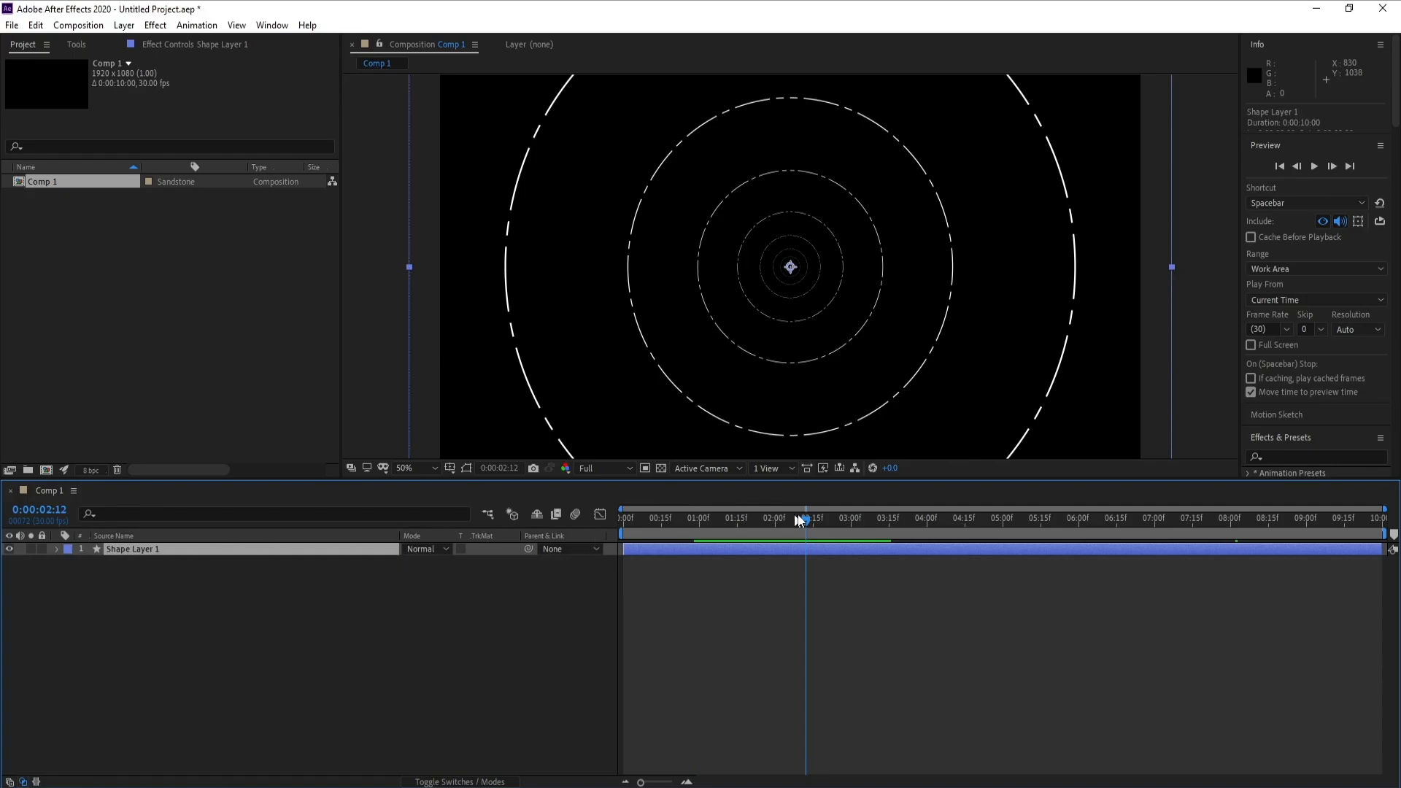
drag(798, 520, 1050, 520)
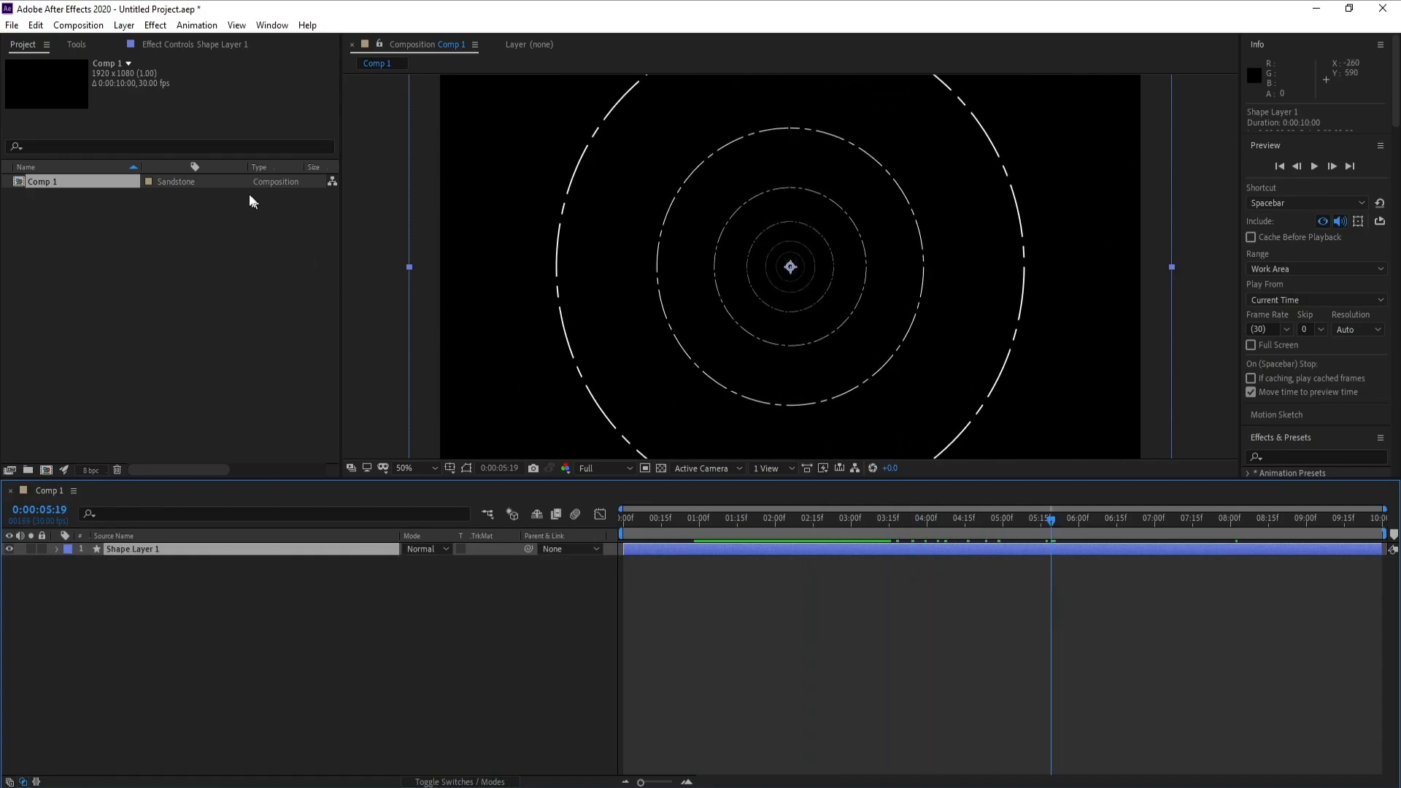
click(156, 26)
mouse_move(387, 84)
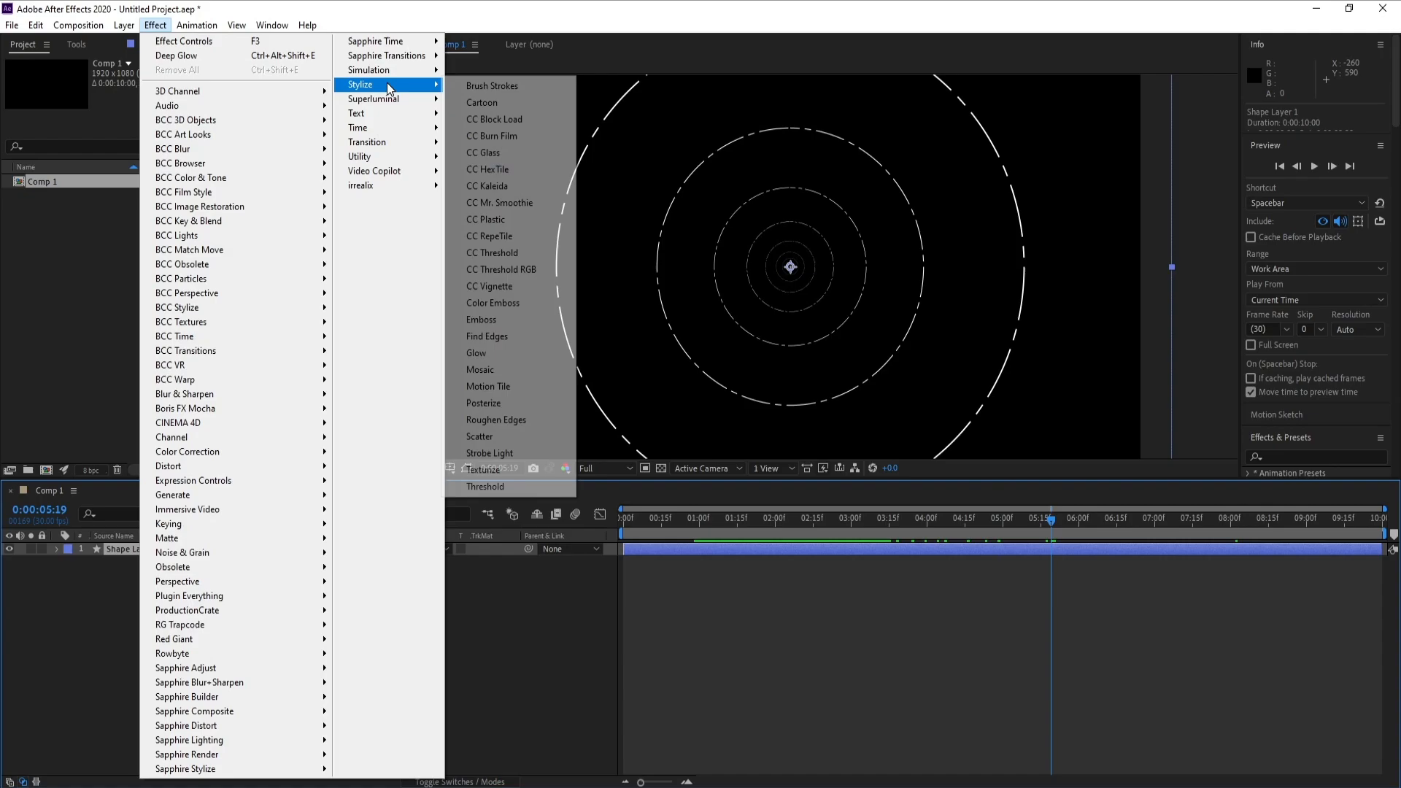
click(522, 351)
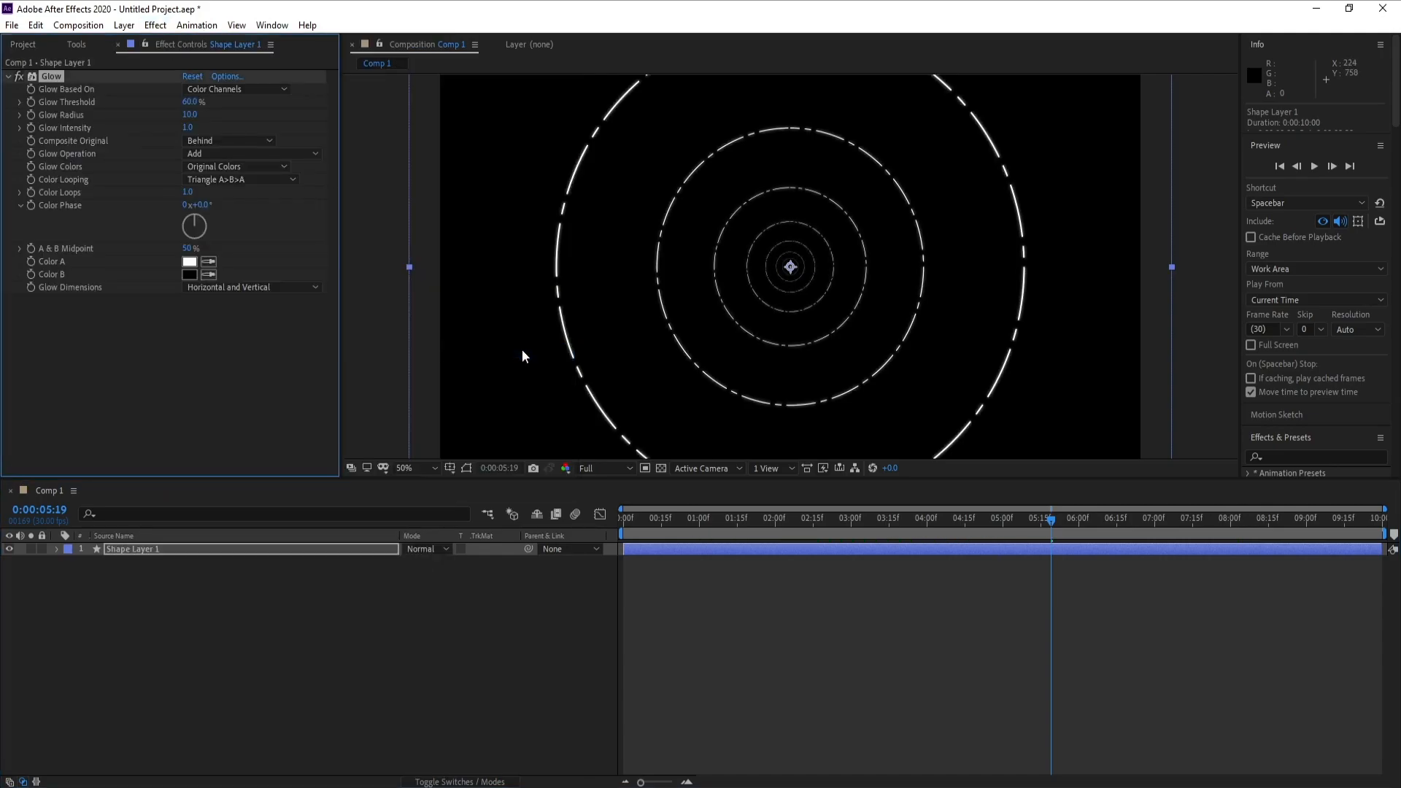
- Set the Glow effect's radius to 40 and duplicate the effect on the shape layer
drag(1054, 519, 1378, 509)
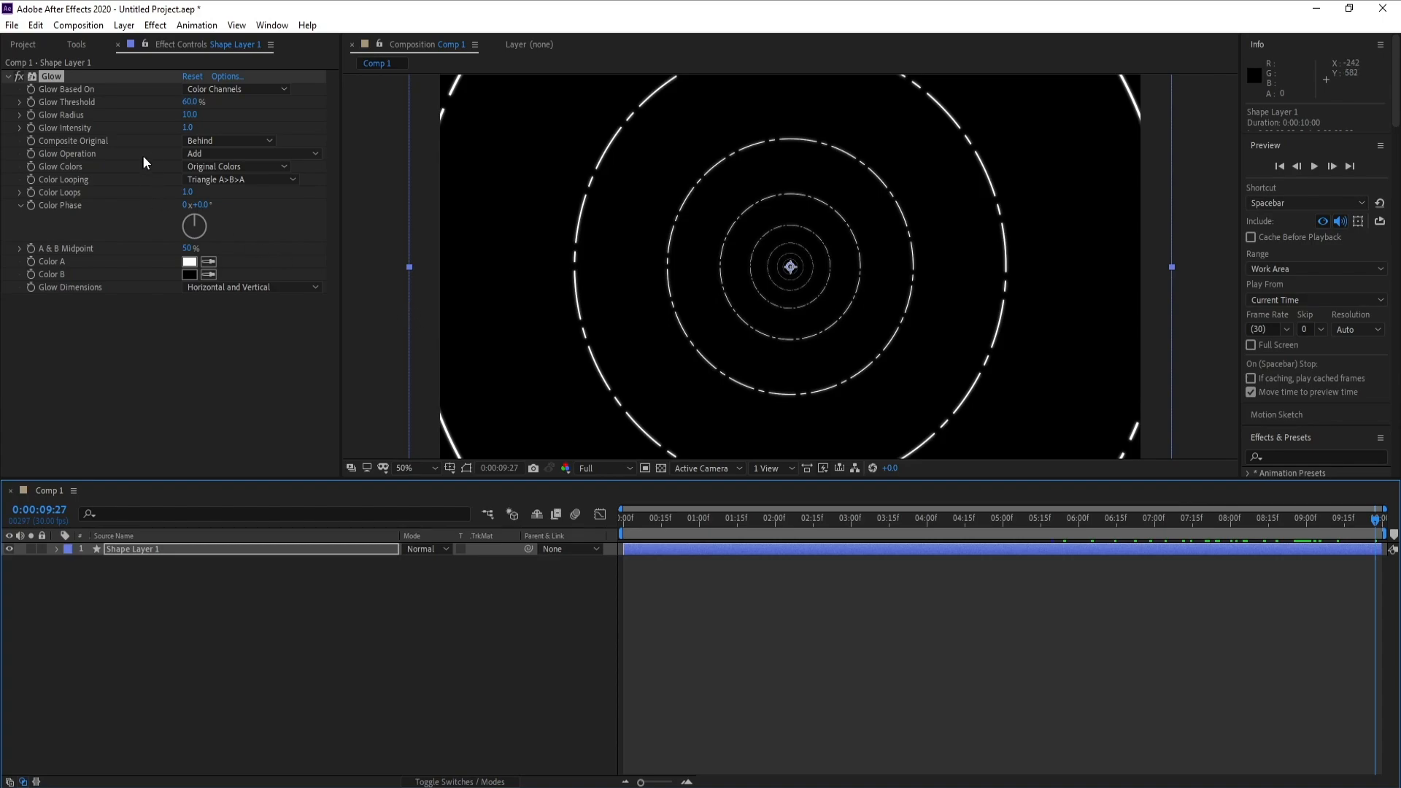
drag(194, 115, 207, 115)
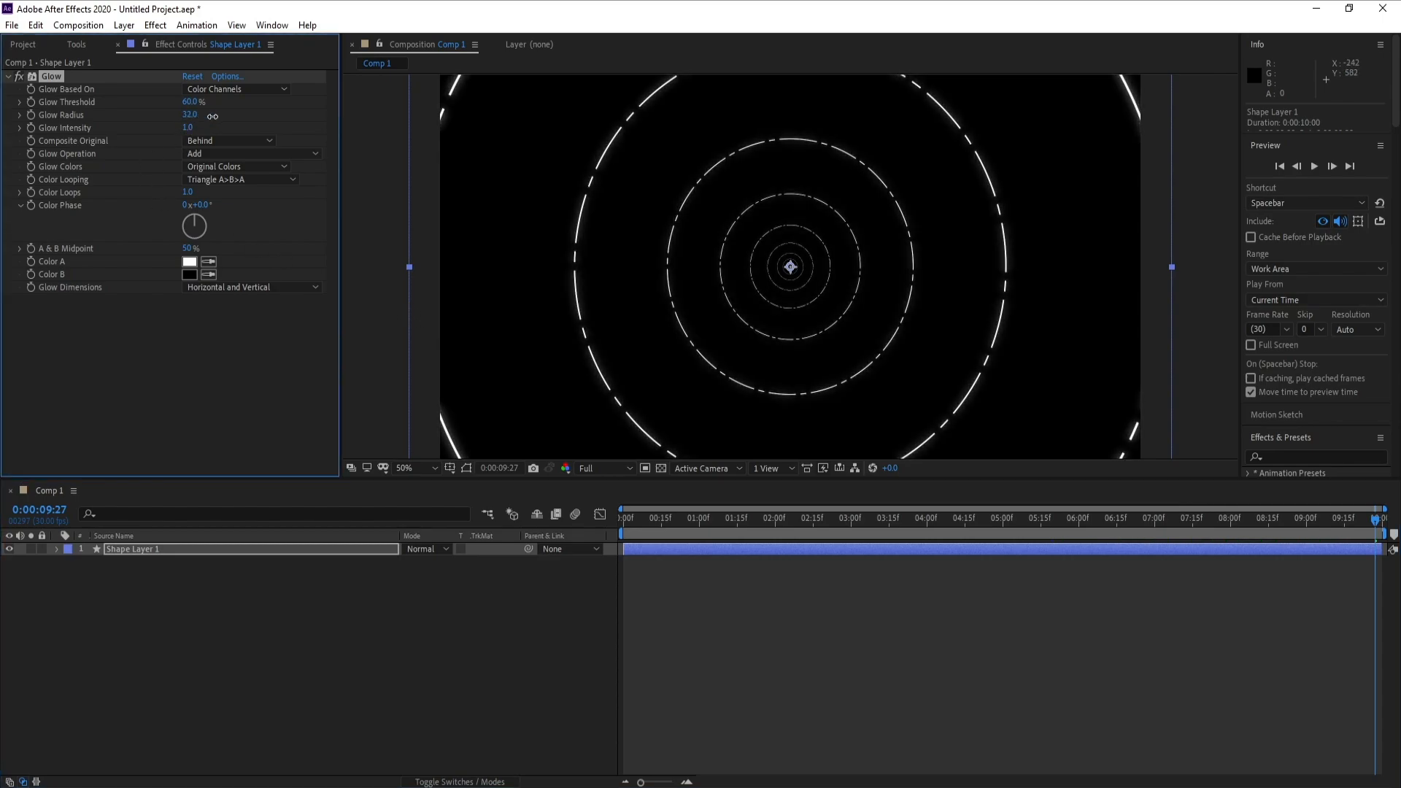
click(188, 115)
text(40)
key(Return)
key(ctrl+d)
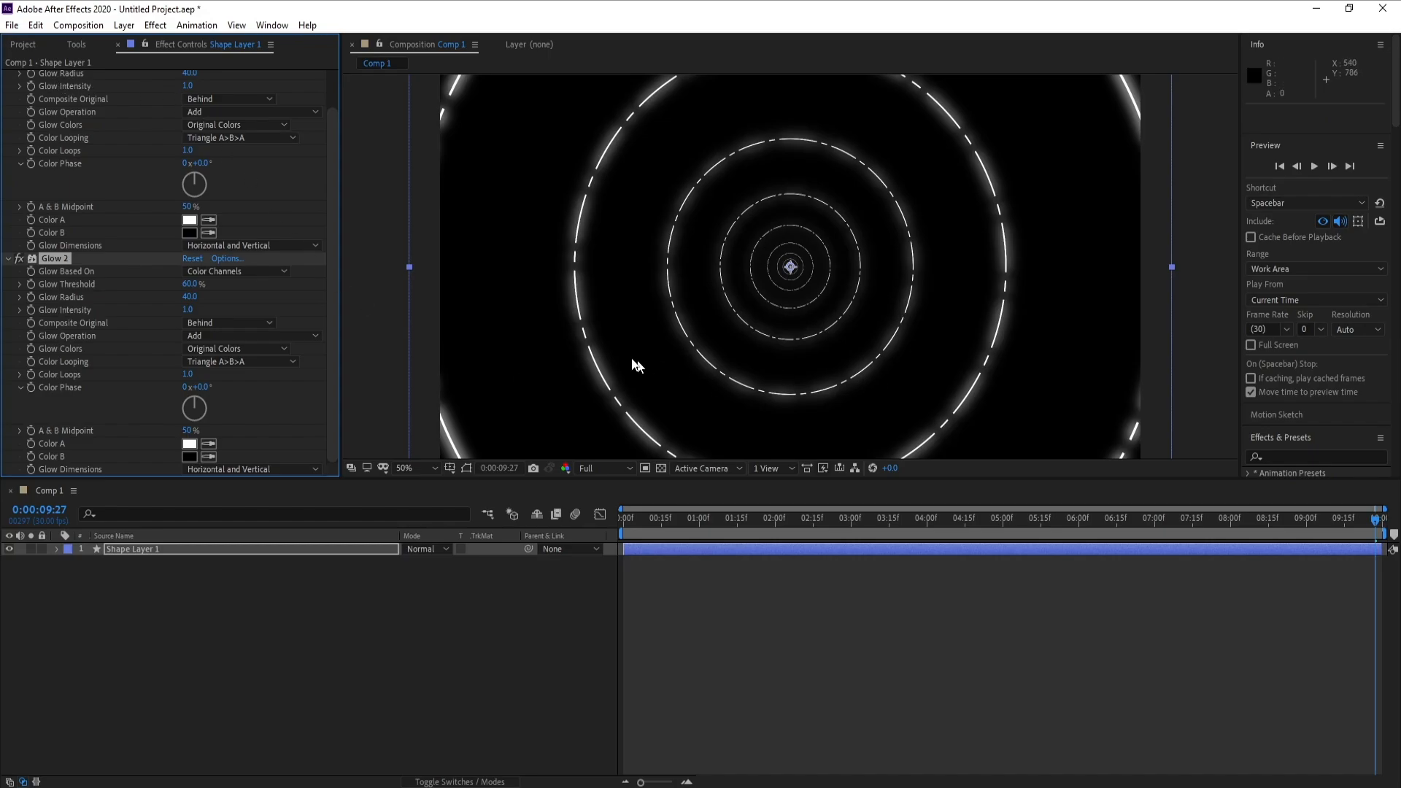
- Play the composition from 0:00:03:20 to check the glowing rings
click(905, 519)
key(space)
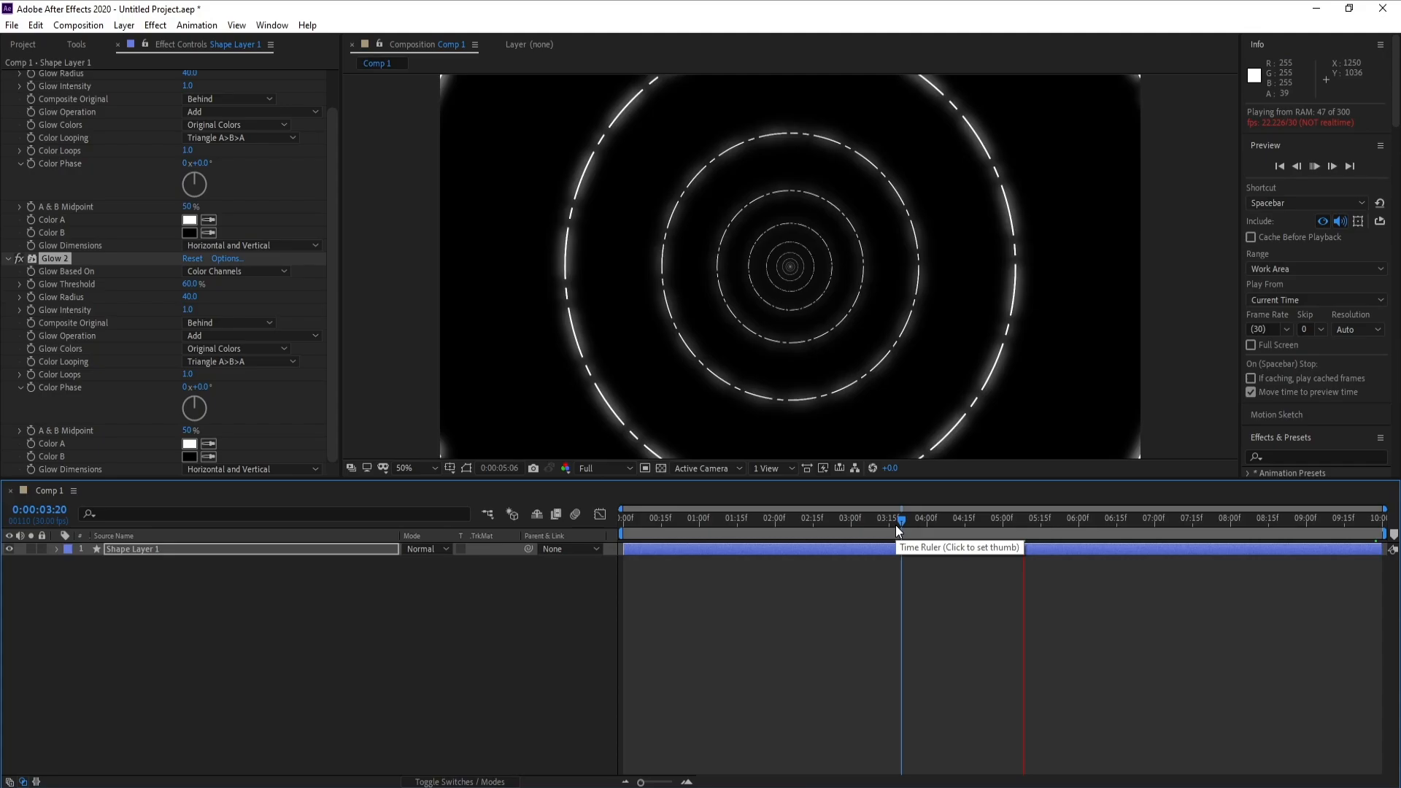
click(896, 522)
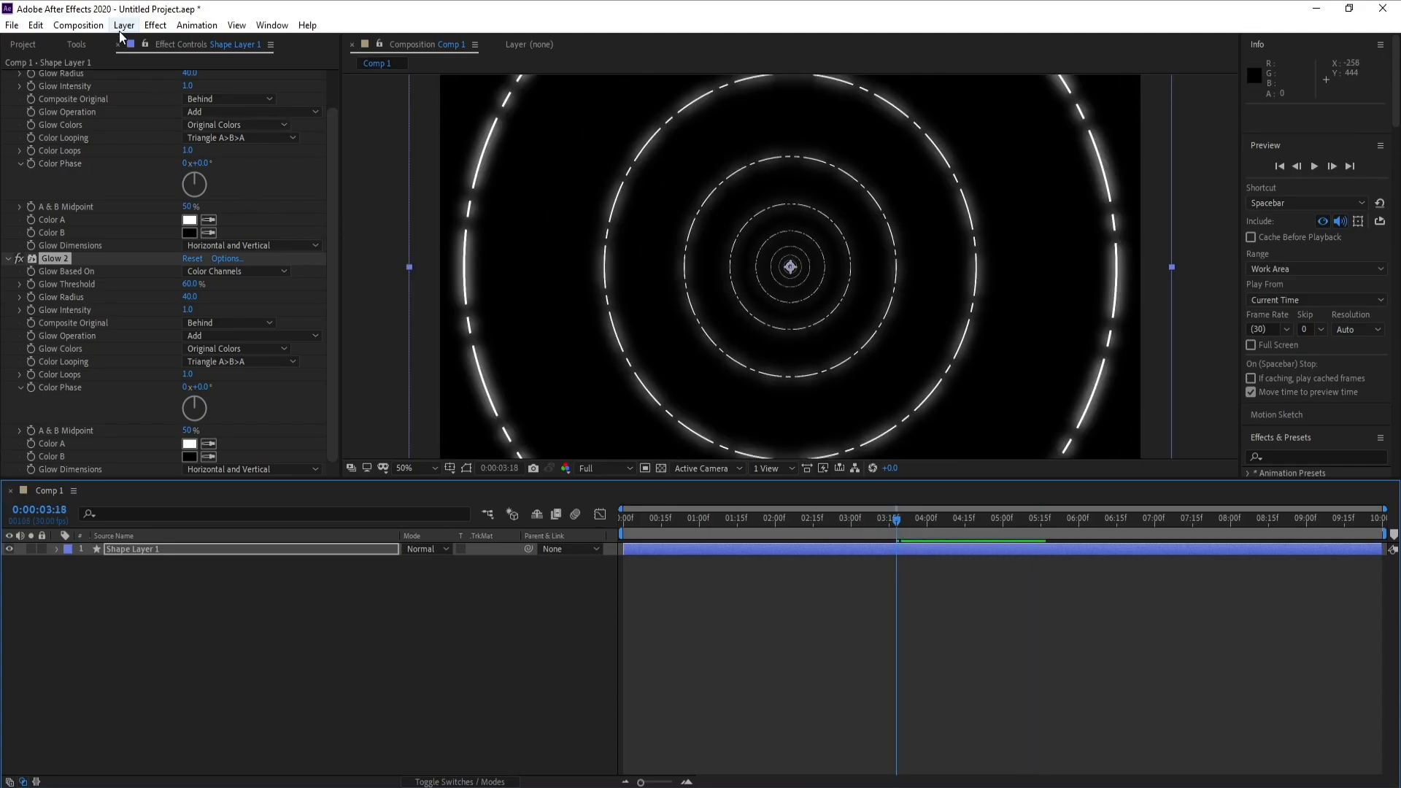
- Create a new solid layer named Colors at the composition's size
click(124, 25)
mouse_move(142, 41)
click(423, 64)
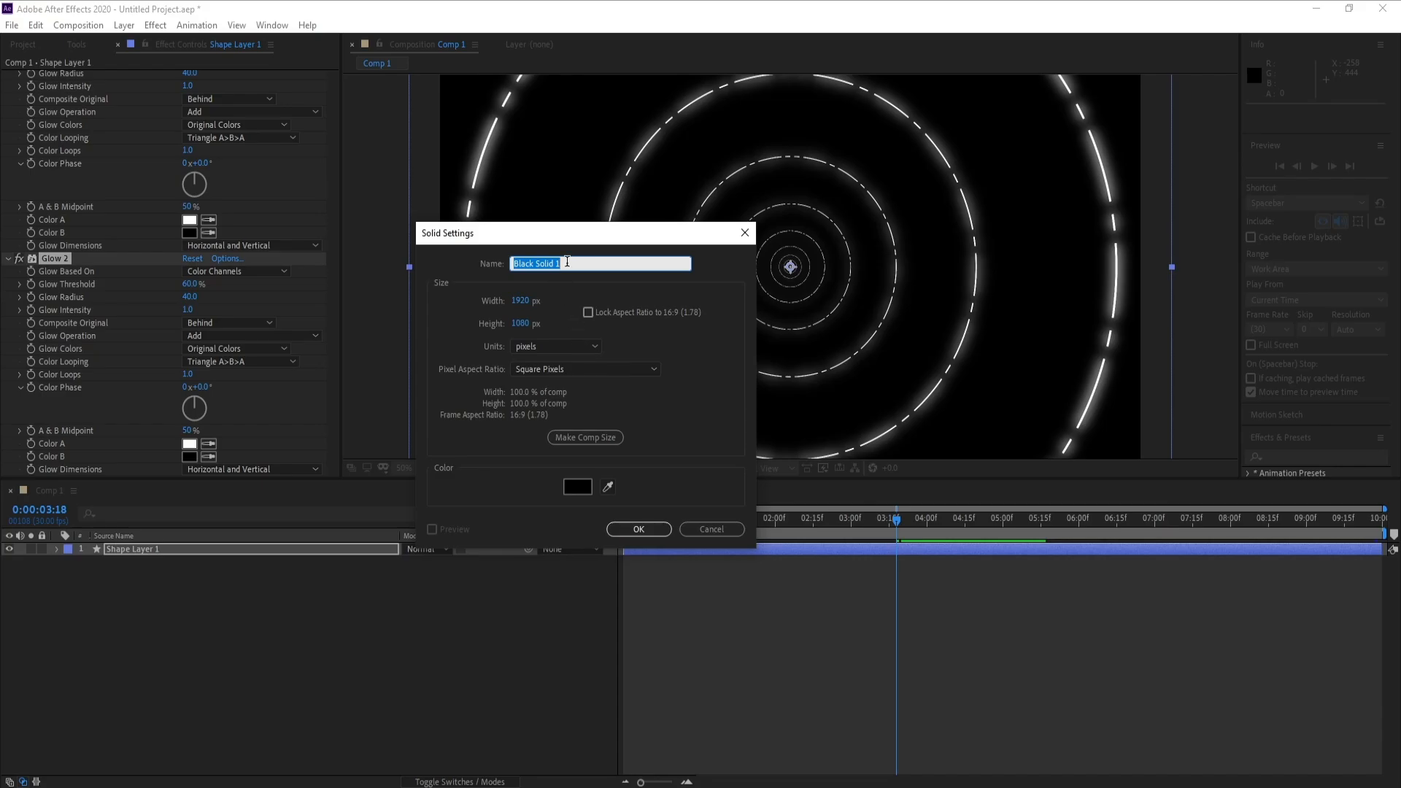
text(Colors)
key(Return)
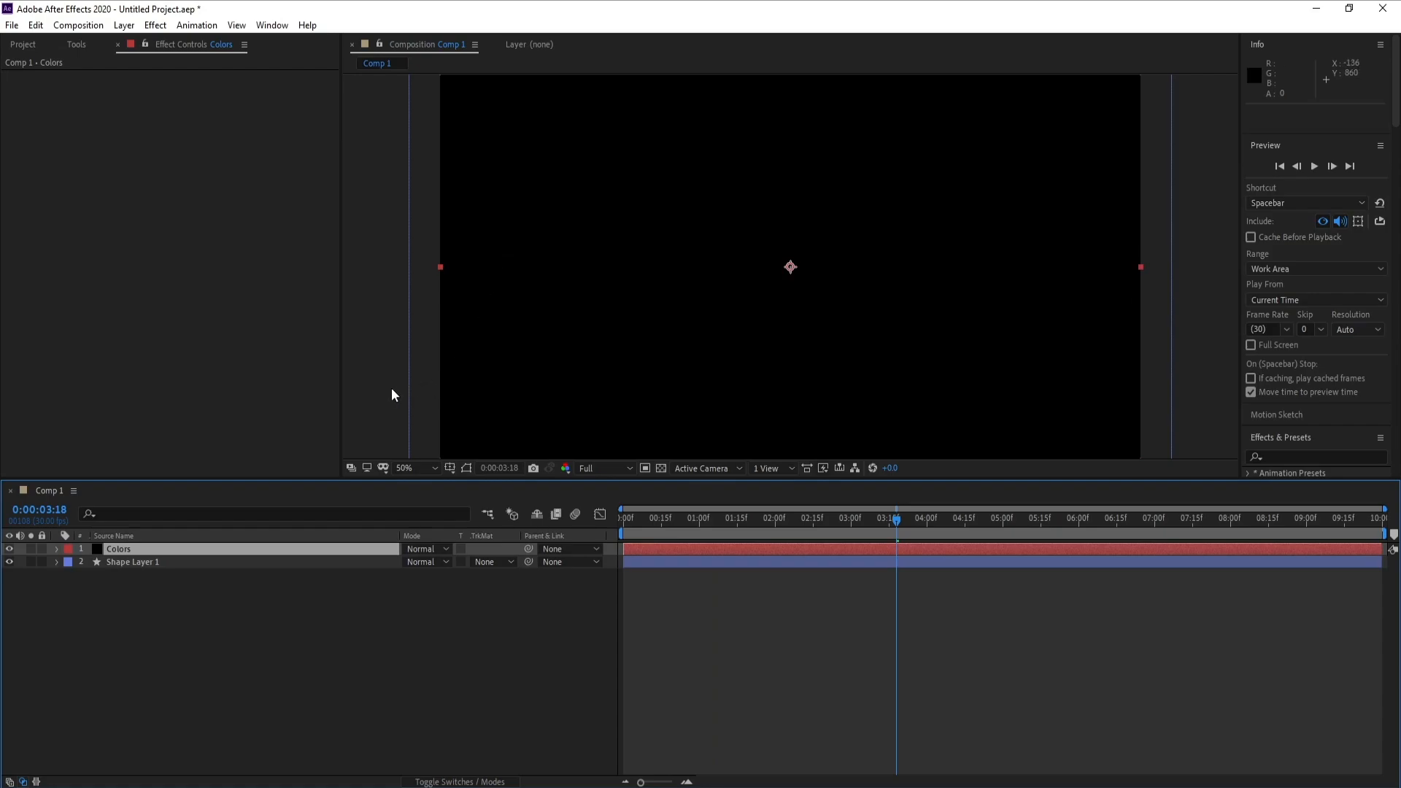
- Apply the Generate Gradient Ramp effect to the Colors solid
click(155, 25)
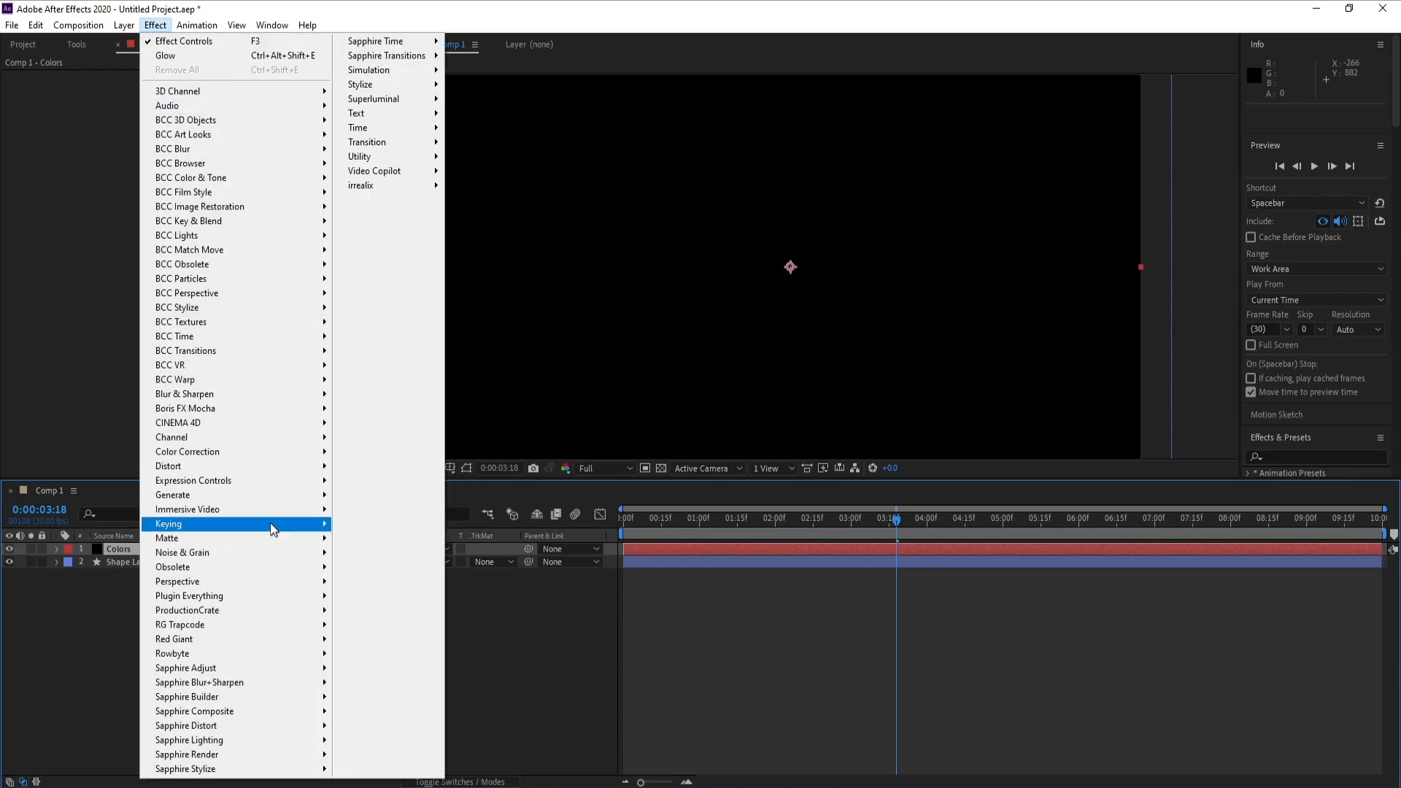
mouse_move(263, 494)
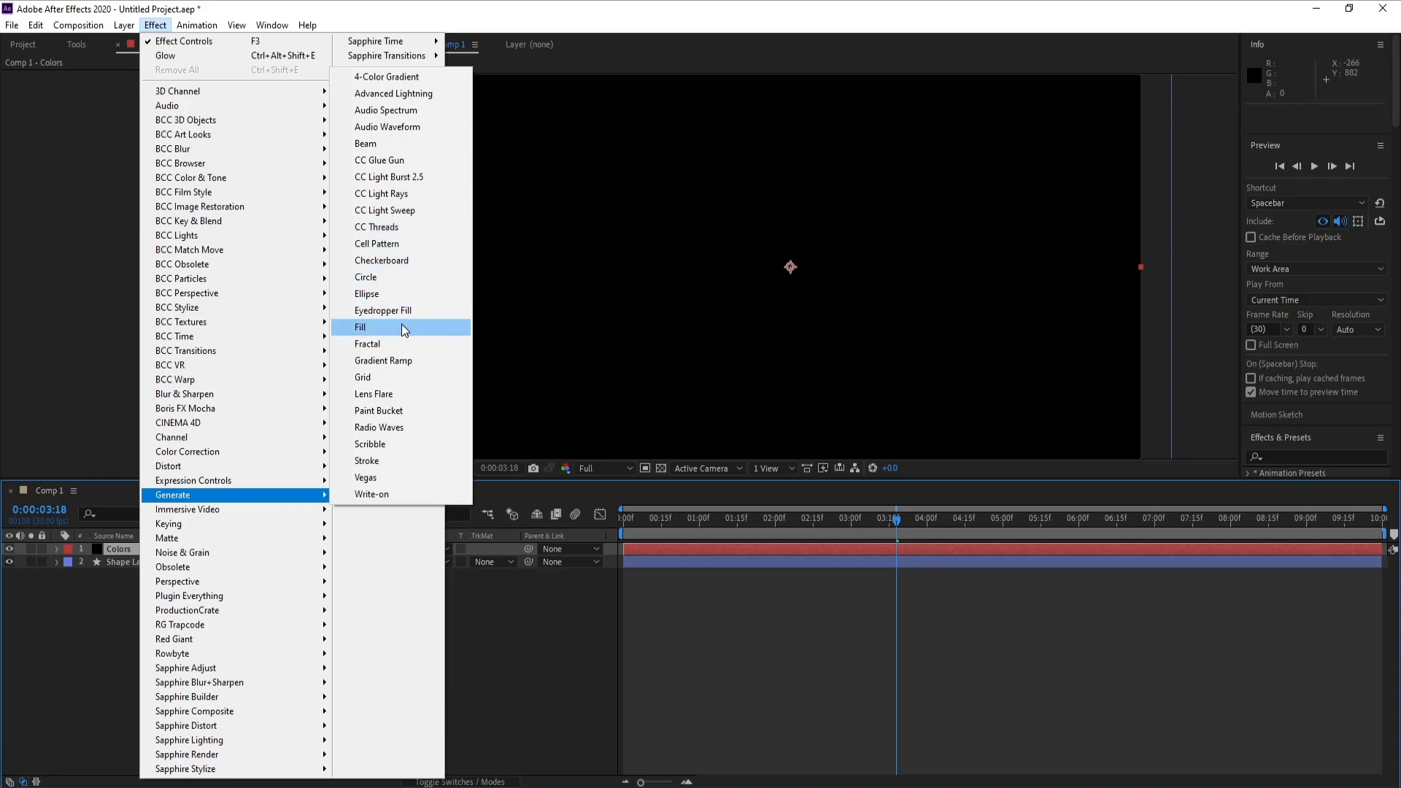
click(408, 365)
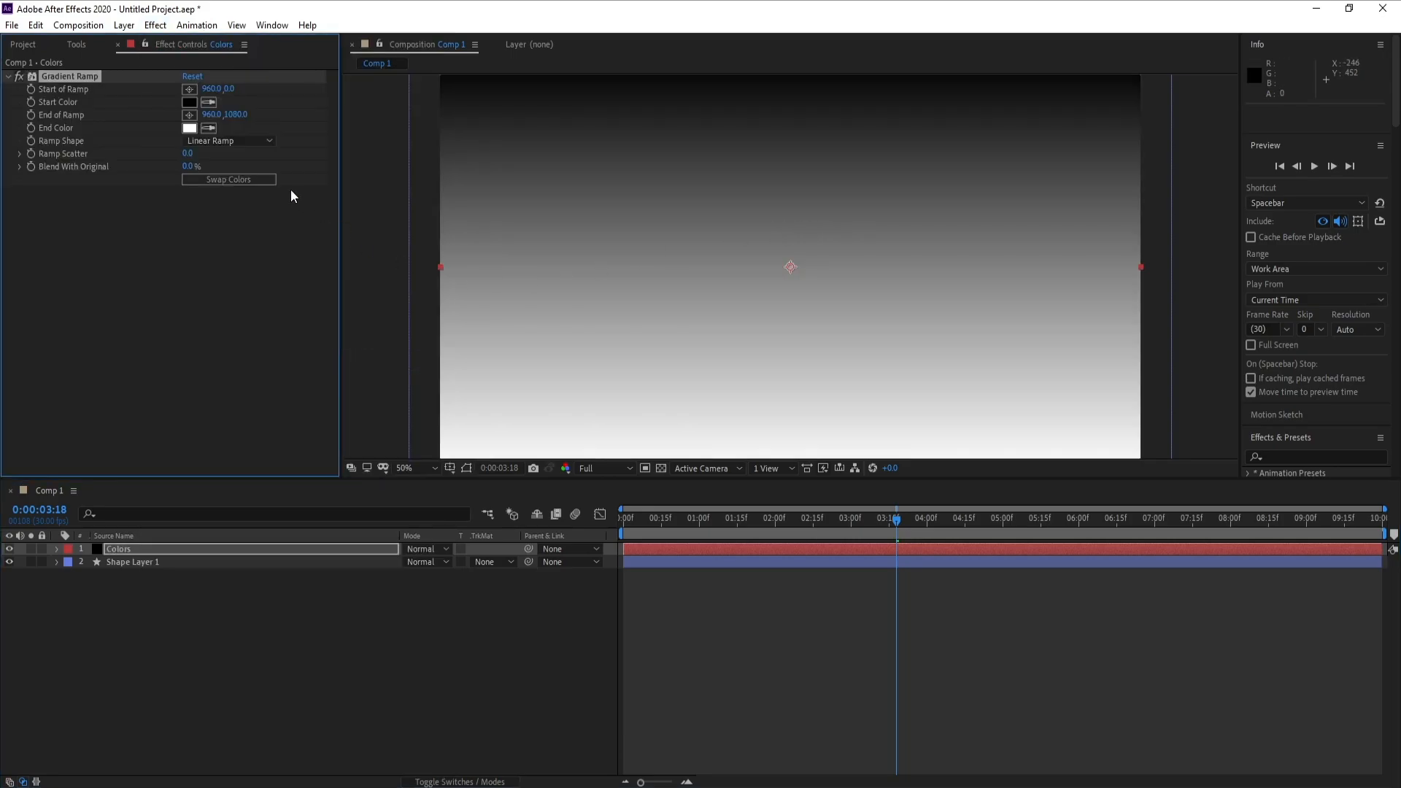
- Set the Gradient Ramp's start color to purple C600FF
click(190, 104)
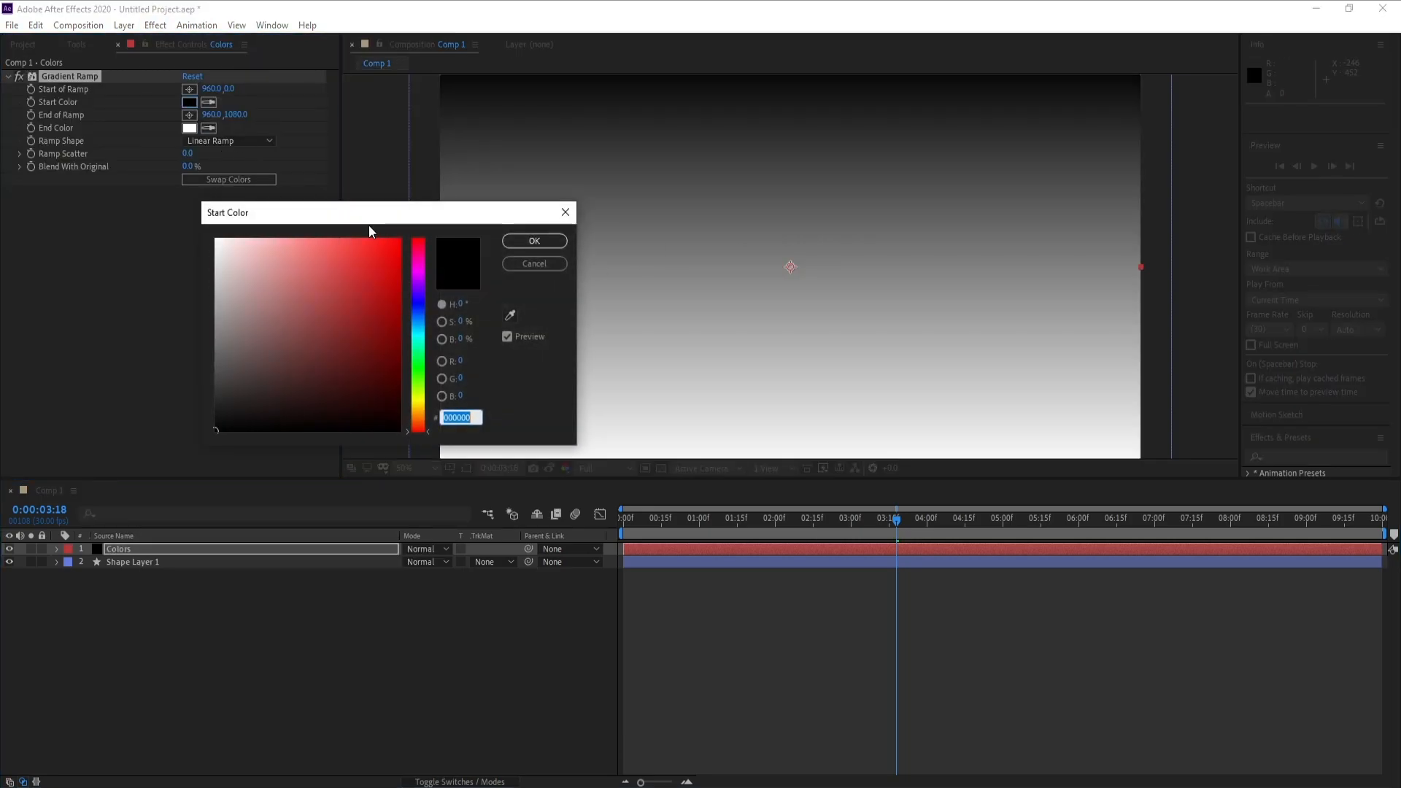
click(421, 278)
drag(387, 272, 403, 236)
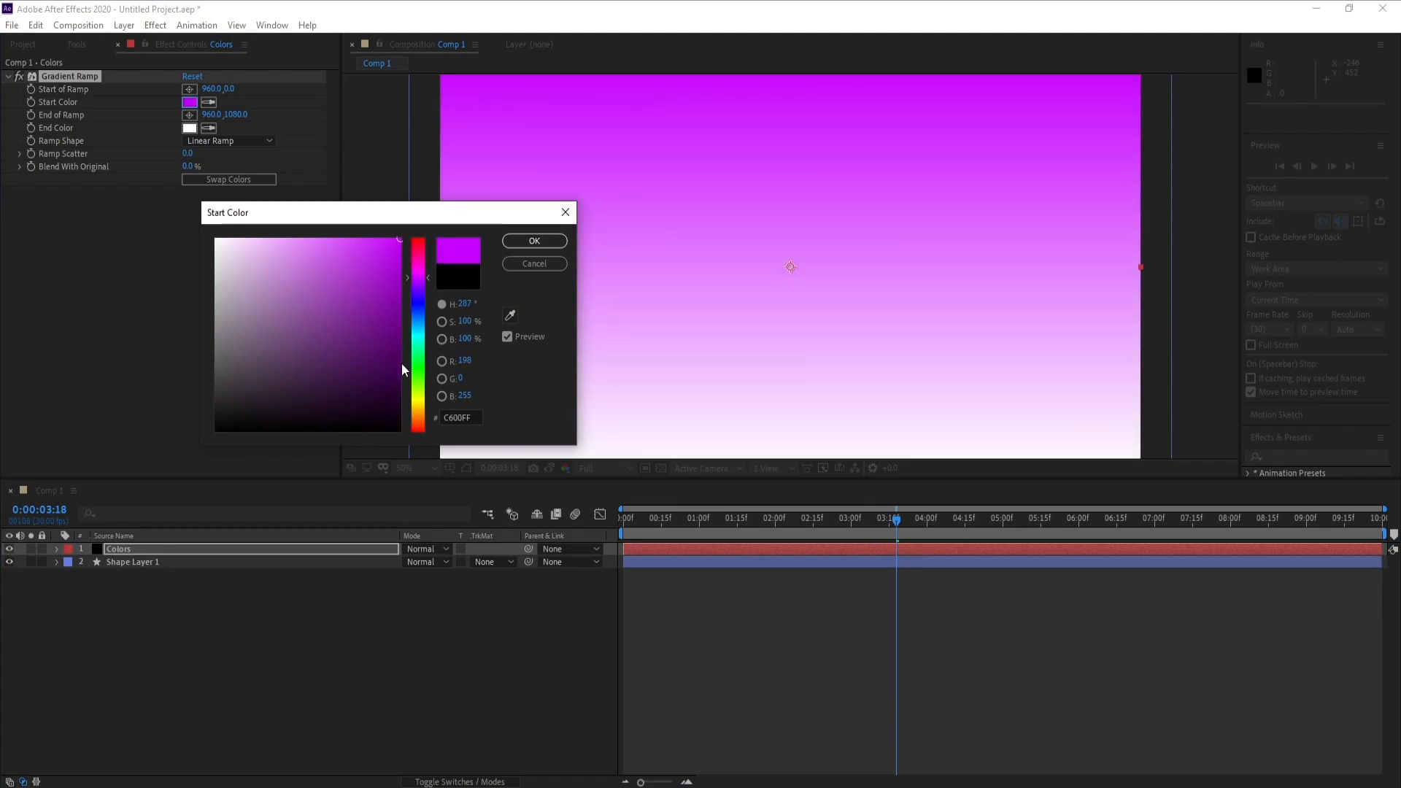
click(526, 242)
- Set the Gradient Ramp's end color to green 00FF84
click(190, 128)
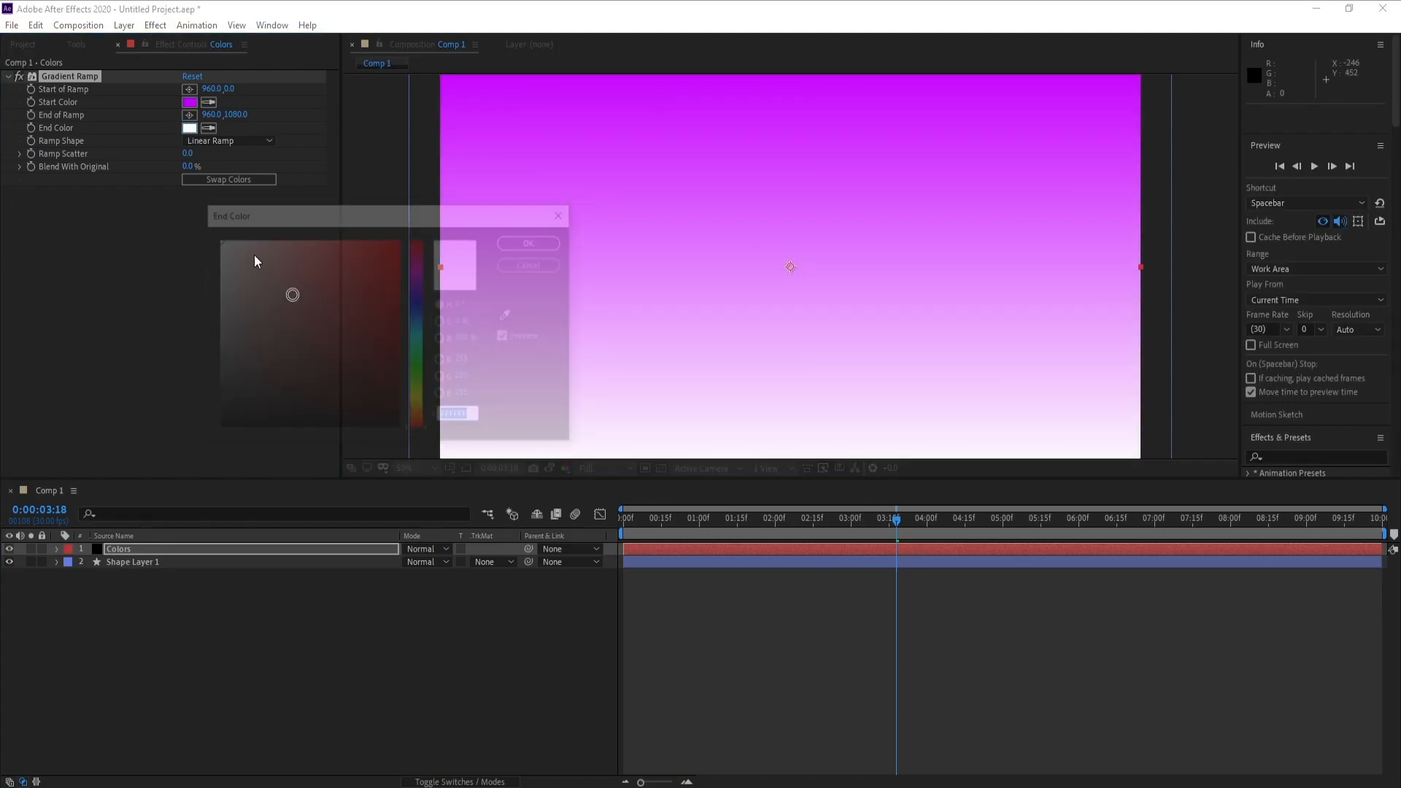
drag(417, 334, 401, 235)
click(384, 321)
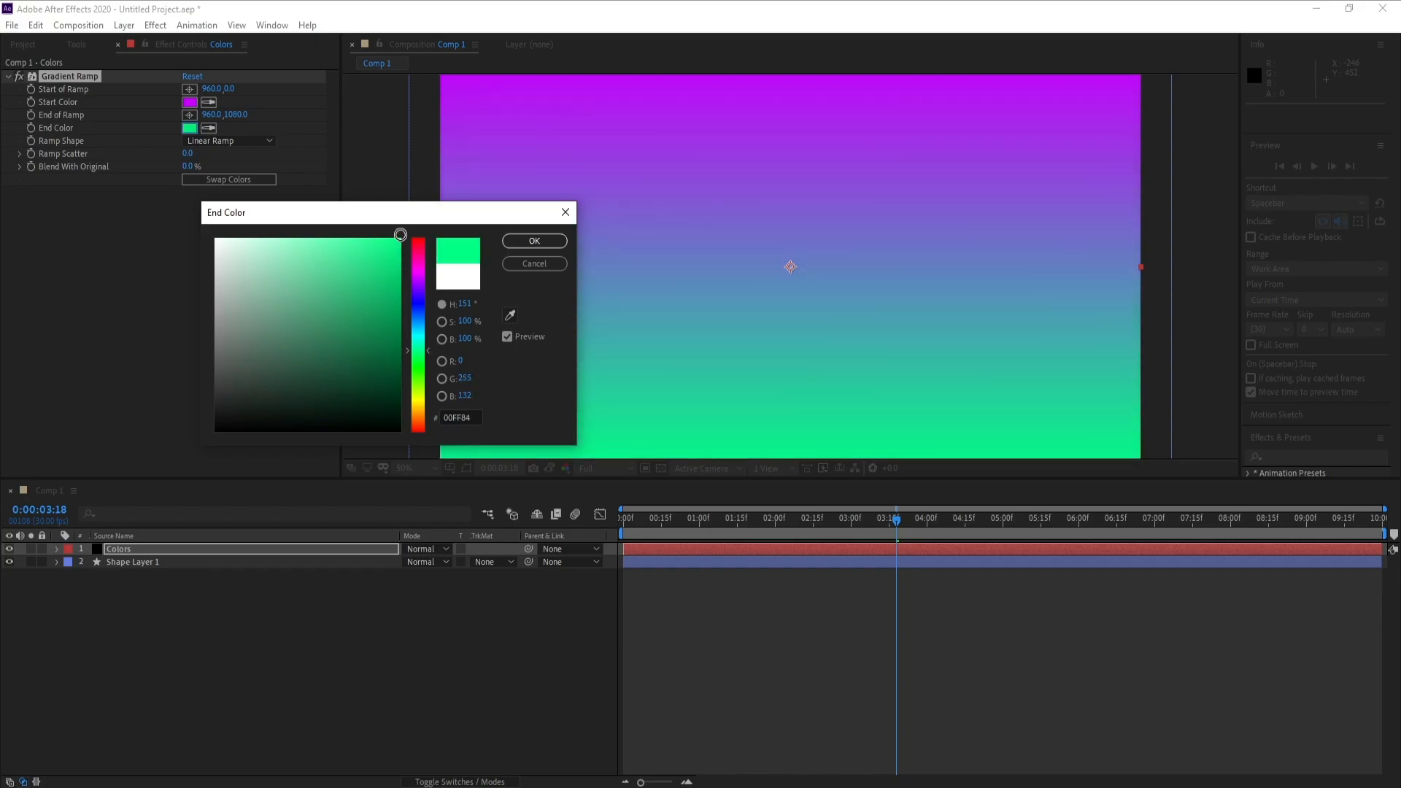
click(535, 241)
- Angle the gradient diagonally by moving the ramp's start to about 2156, -168 and its end to about -324, 1248
key(comma)
key(comma)
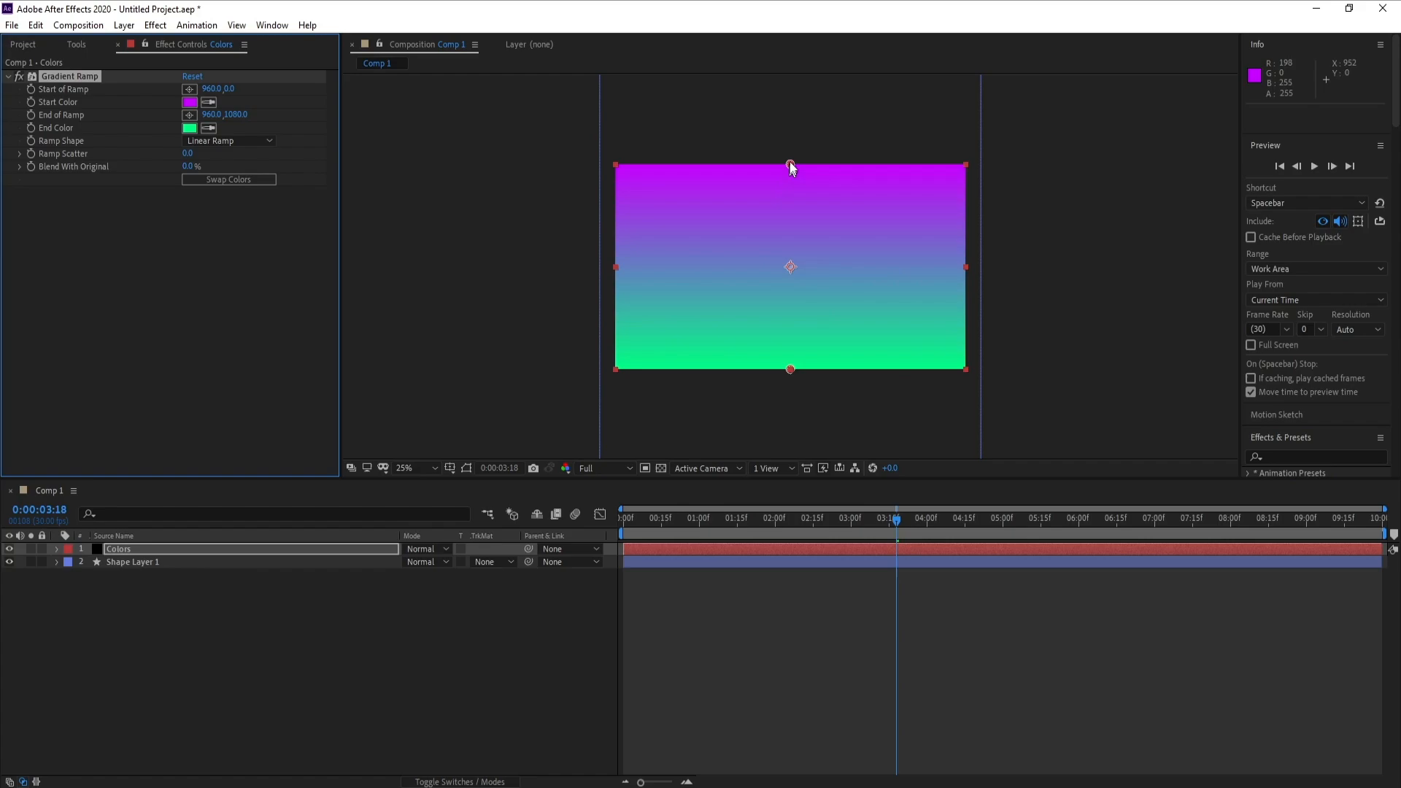
scroll(833, 185, up, 2)
scroll(782, 191, down, 2)
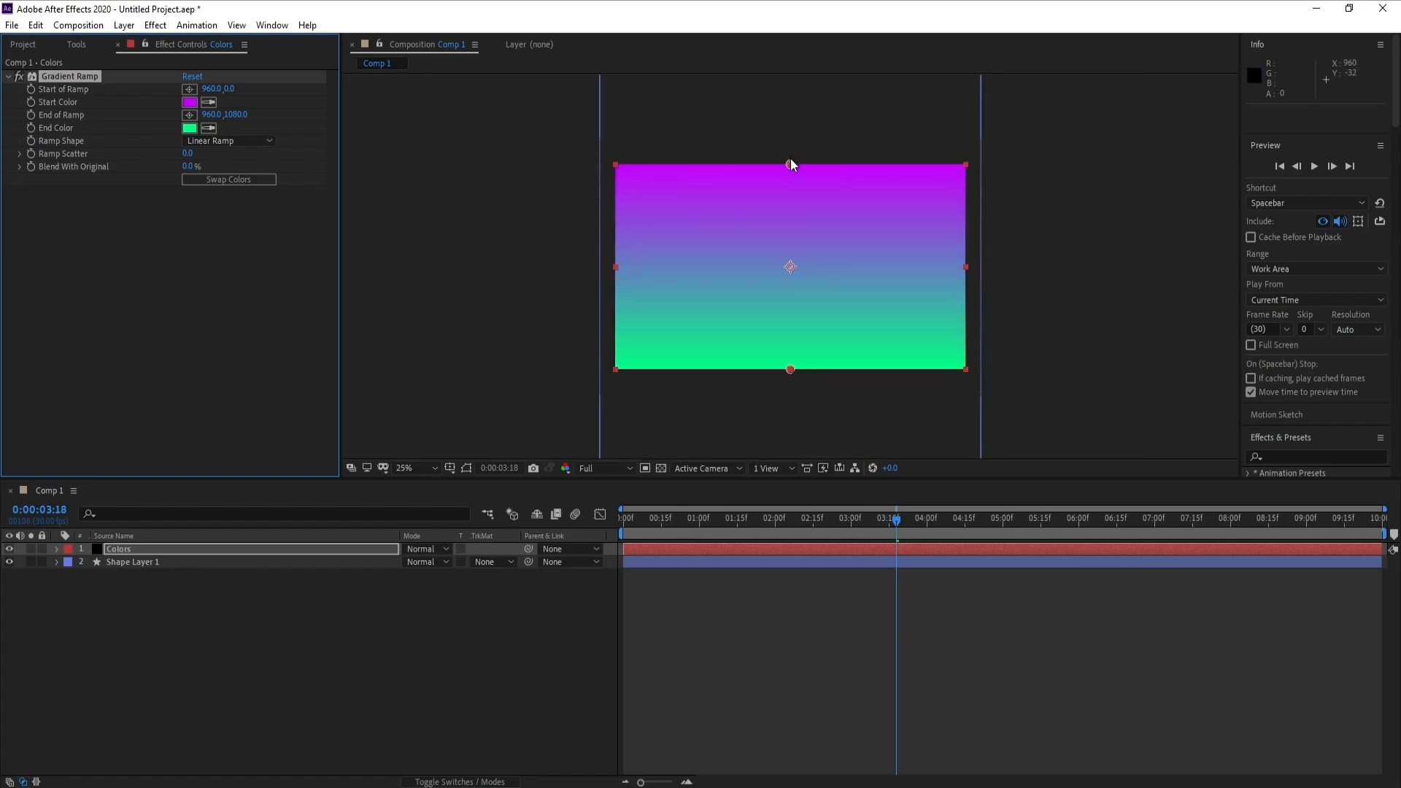
drag(790, 162, 1004, 139)
drag(790, 369, 570, 400)
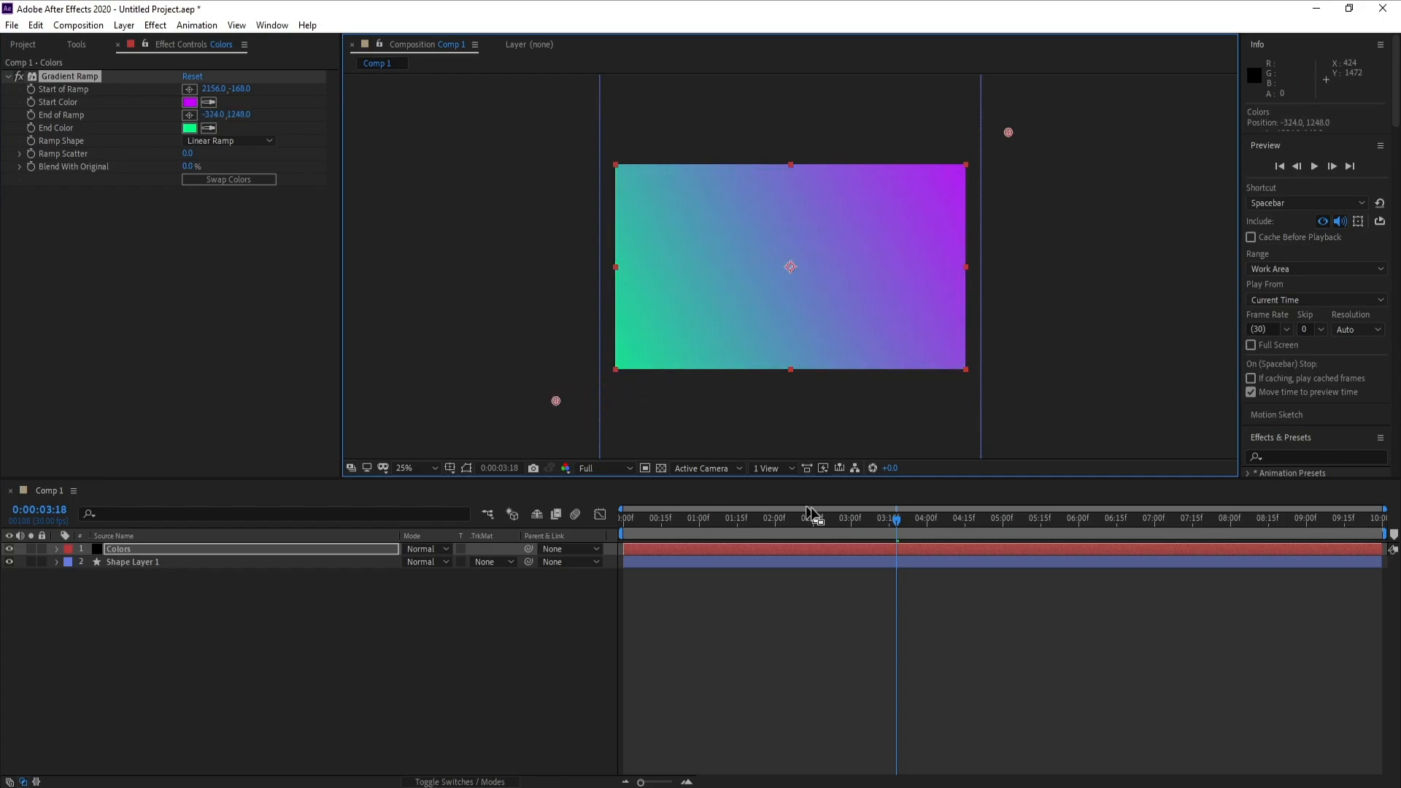
- Return to the first frame and apply the Color Correction Hue/Saturation effect to the Colors layer
drag(906, 525, 809, 552)
key(Home)
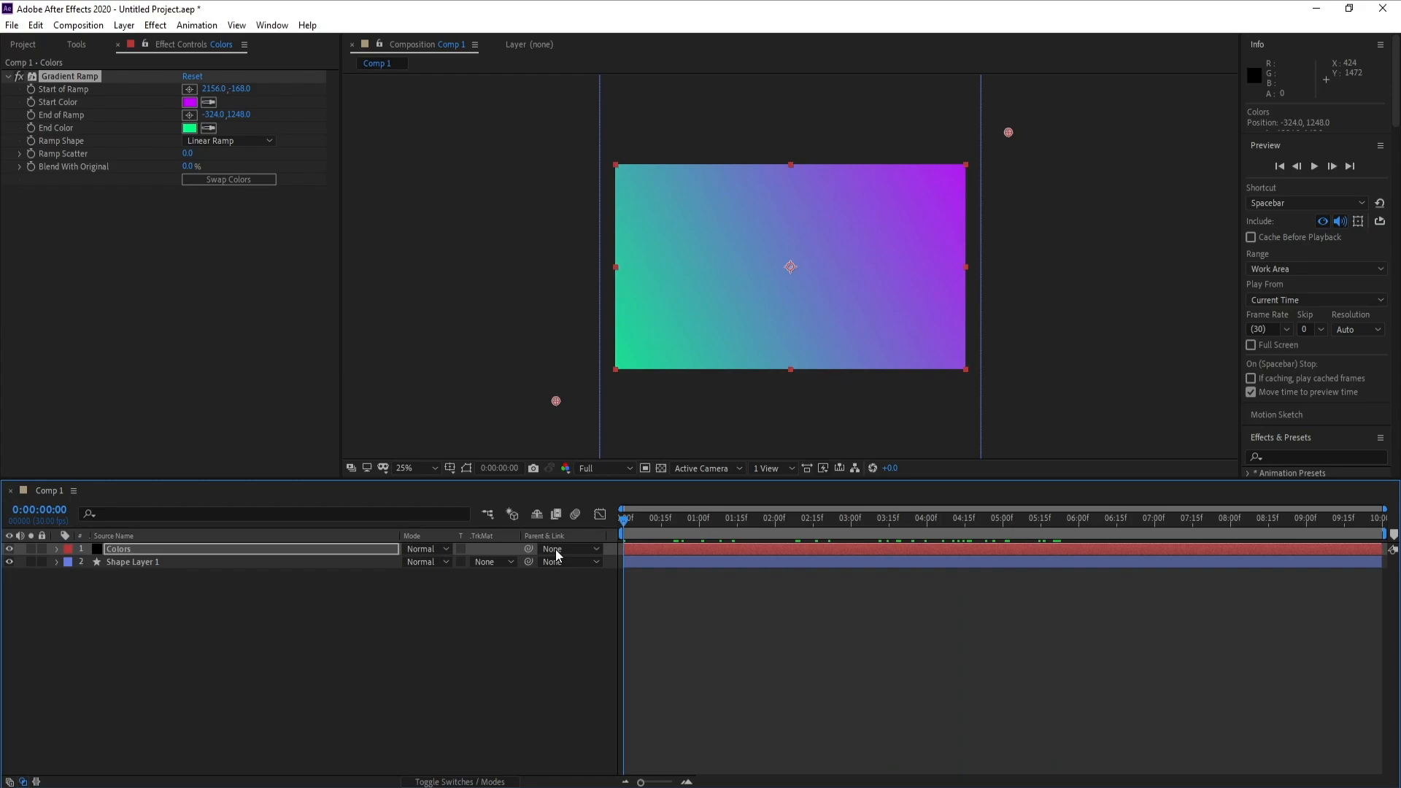
click(146, 550)
click(155, 25)
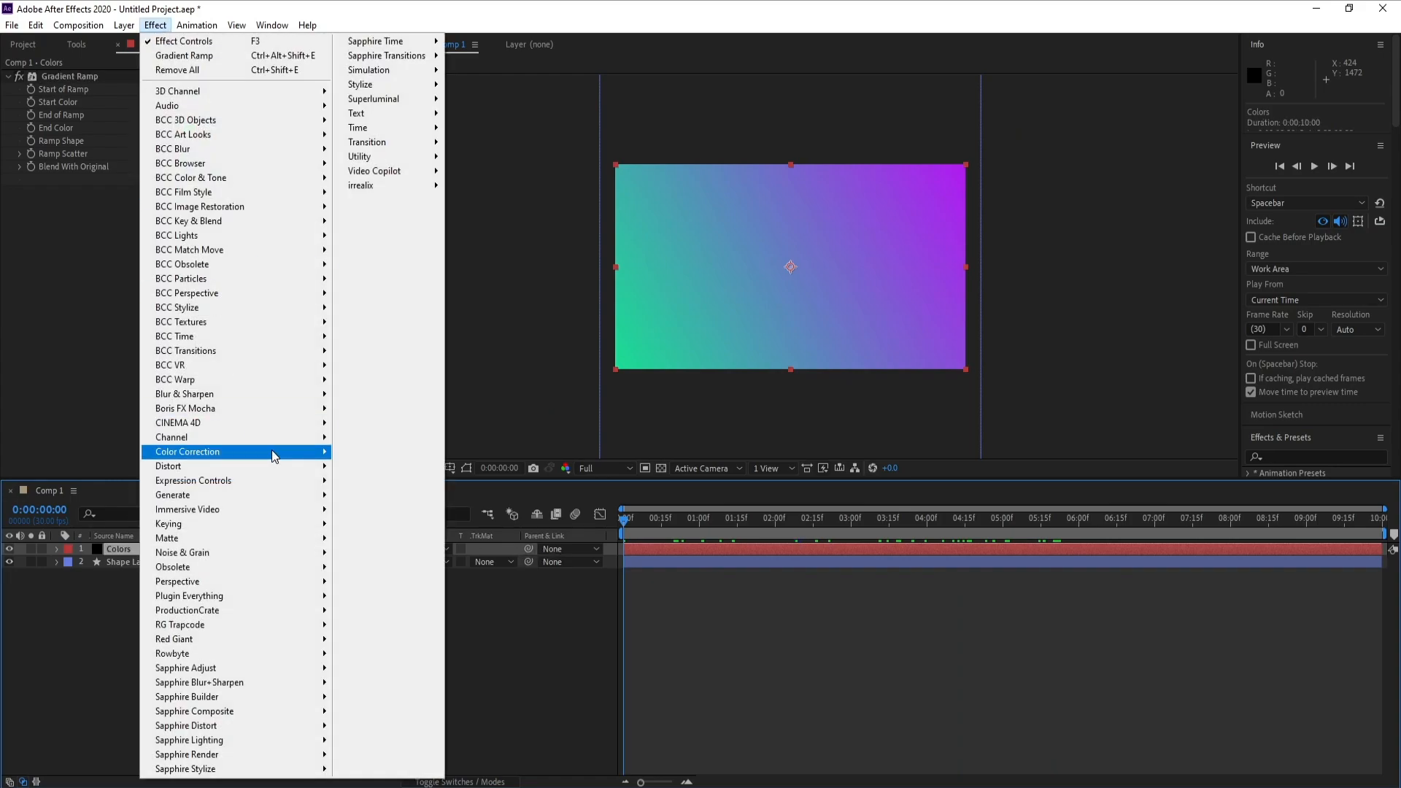
mouse_move(264, 453)
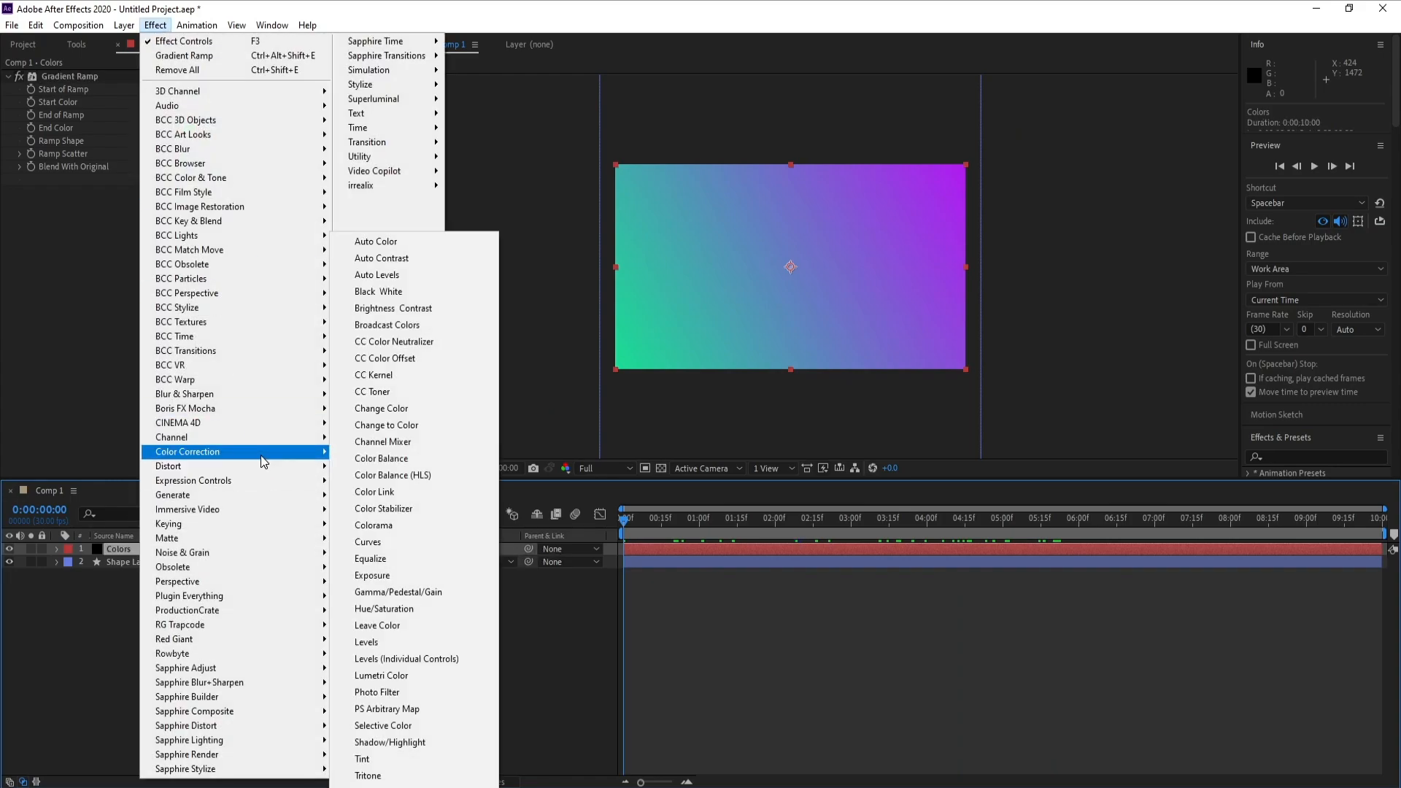
click(403, 610)
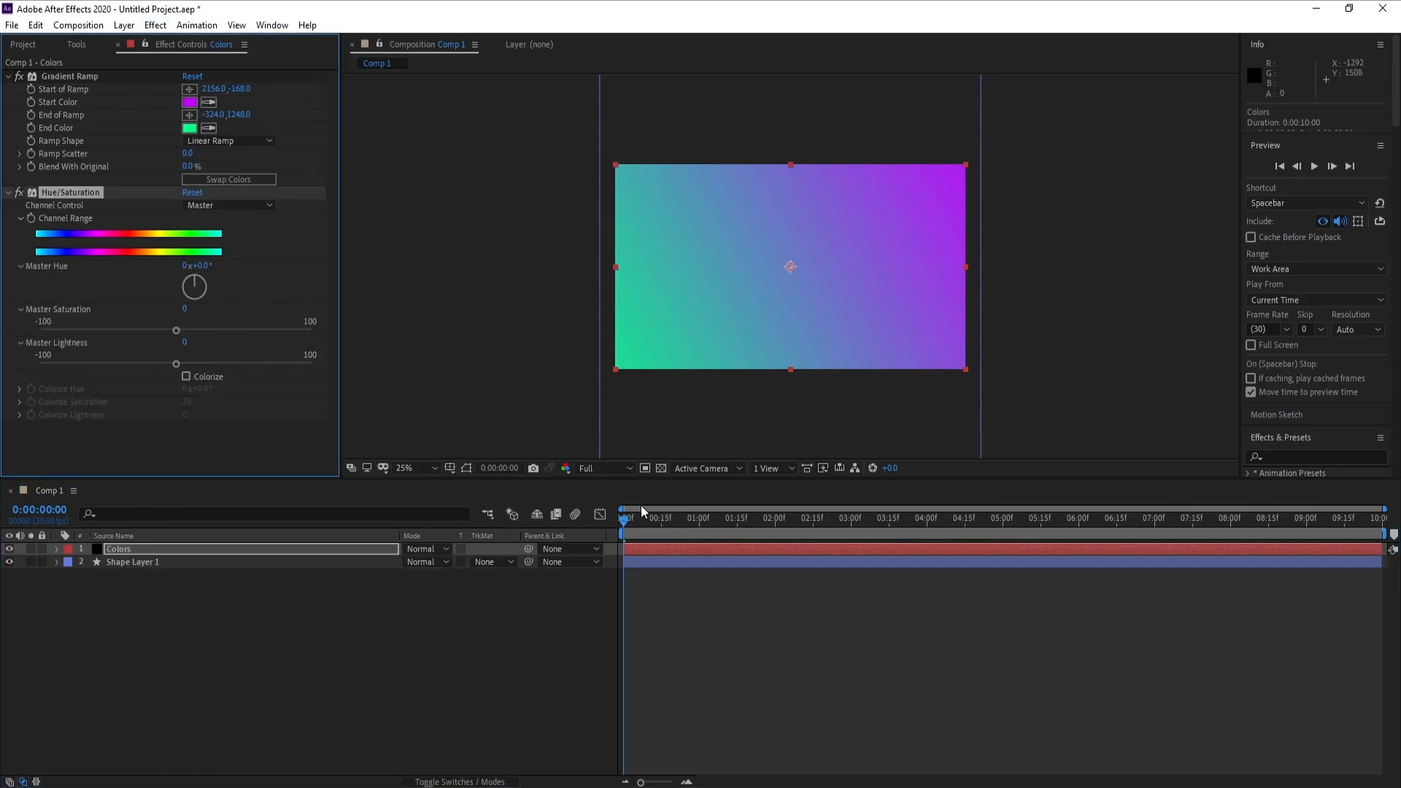
- Keyframe the Hue/Saturation channel range at the first frame, set Master Hue to 1 revolution at 0:00:09:29, and preview the color cycle
drag(631, 518, 607, 520)
click(33, 222)
drag(666, 533, 1379, 520)
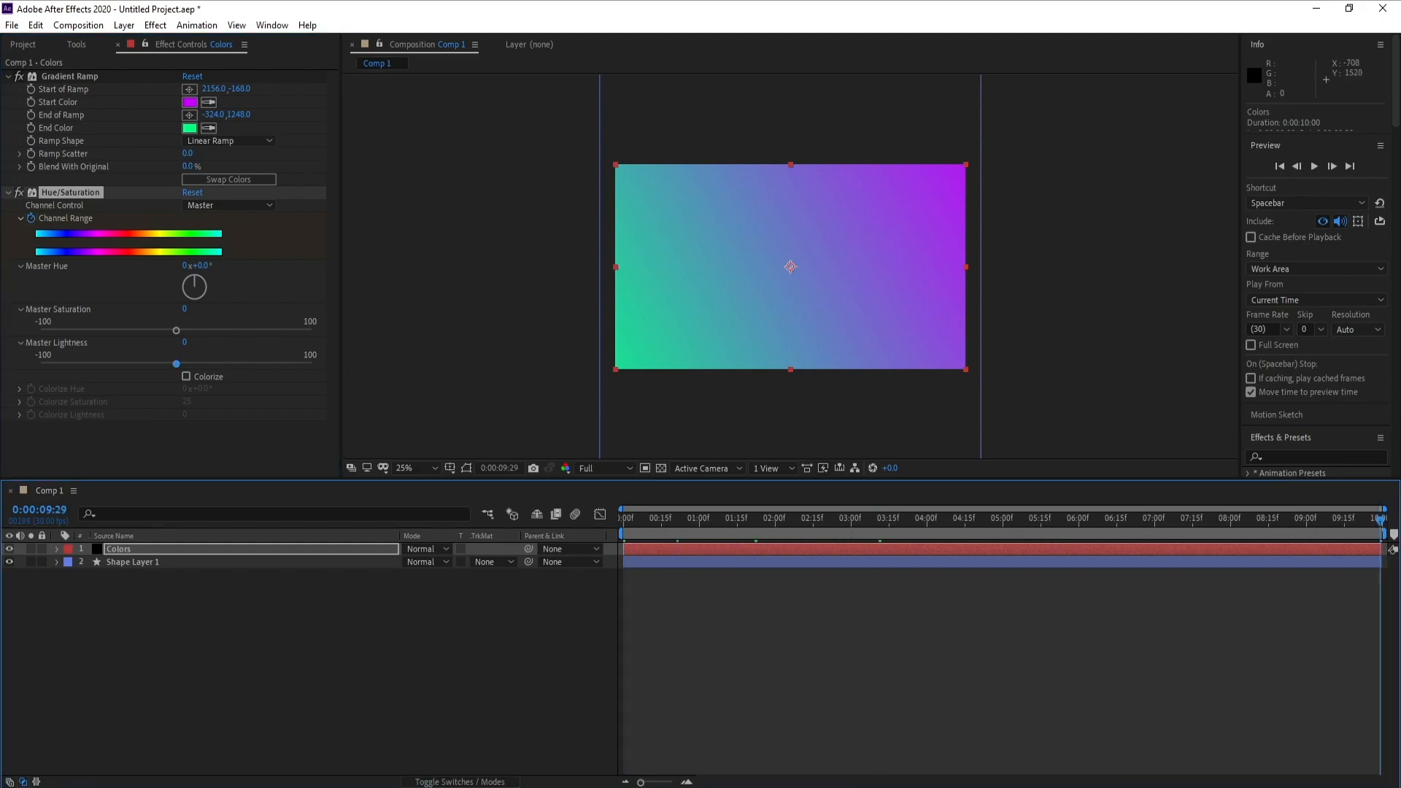
click(187, 266)
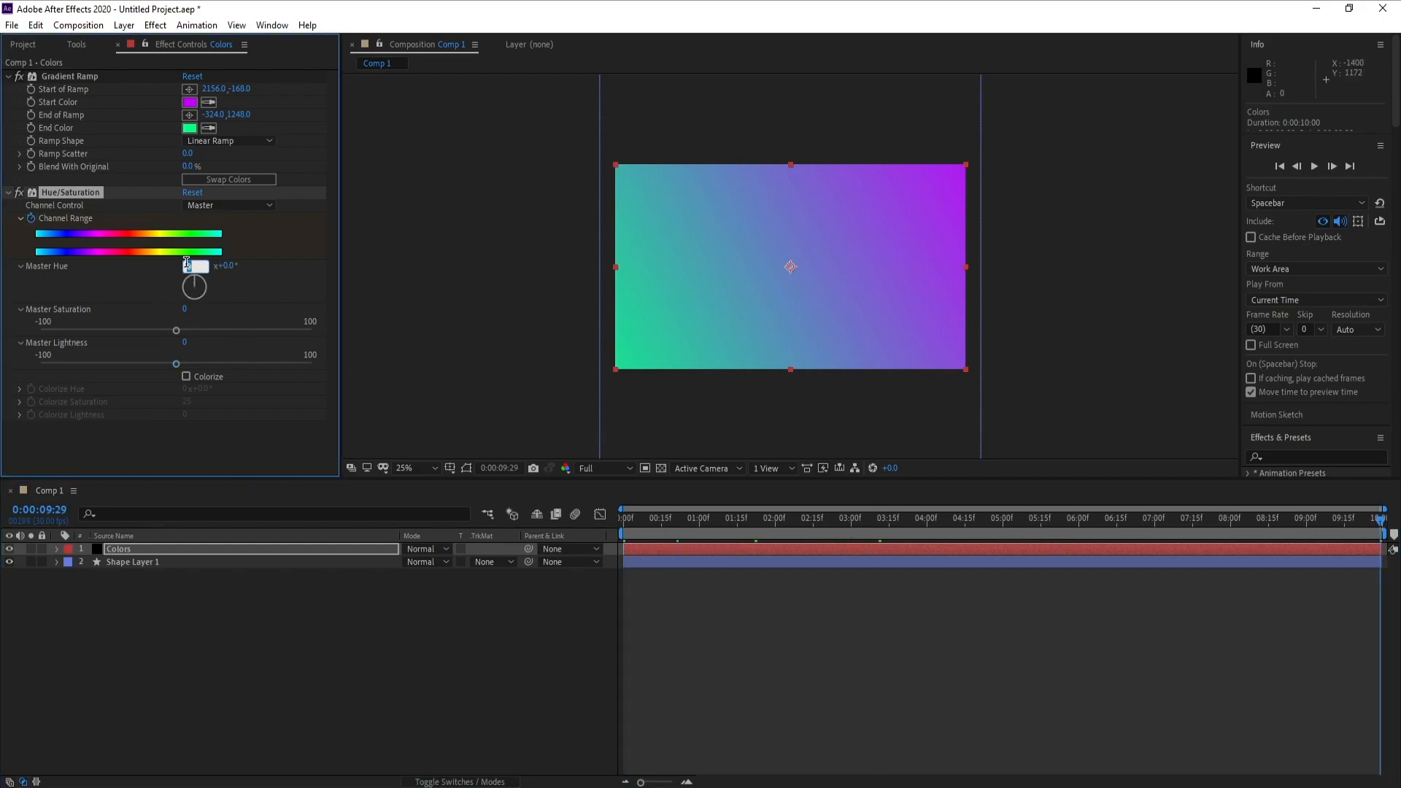
text(1)
key(Return)
drag(810, 528, 1067, 530)
key(space)
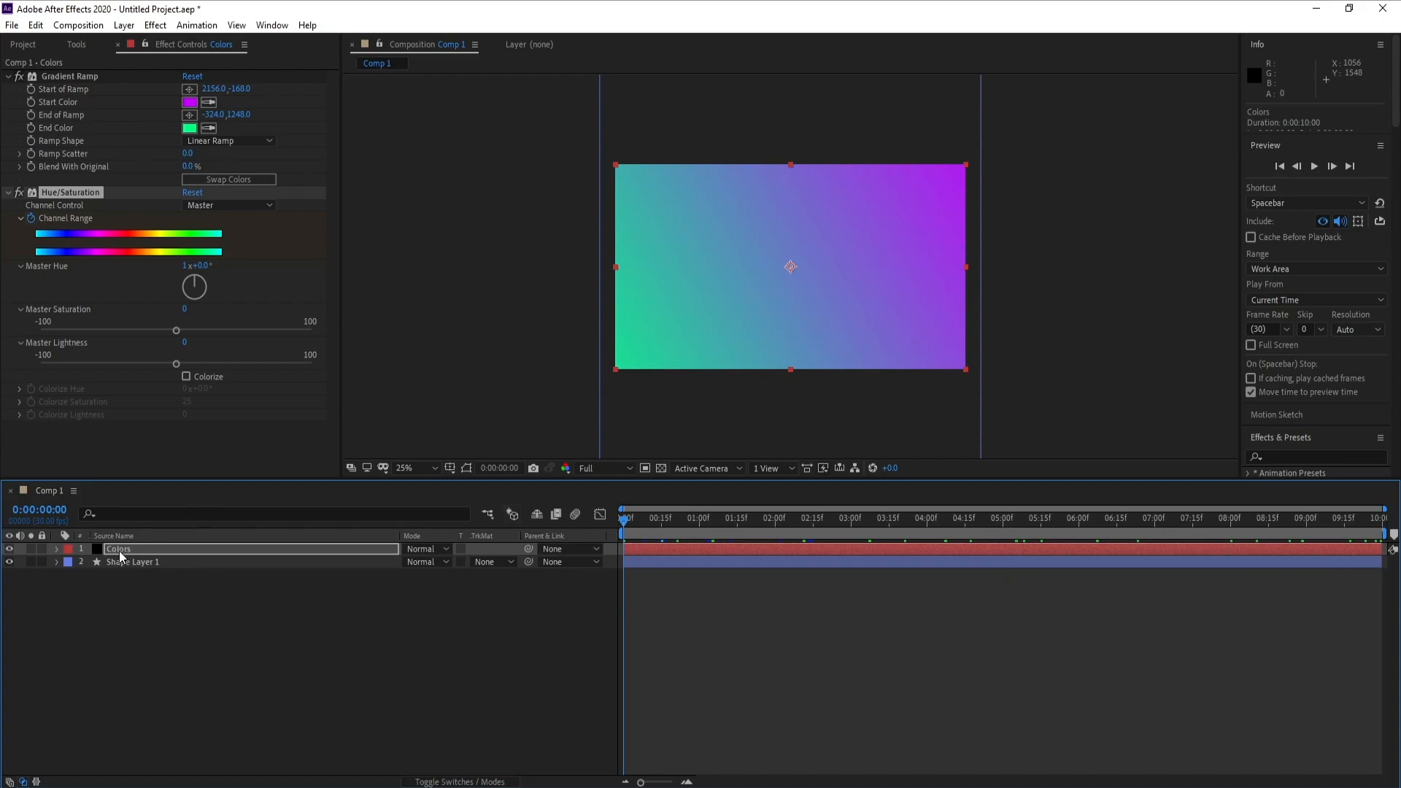
- Move the Colors layer below Shape Layer 1 and set its track matte to Alpha Matte "Shape Layer 1"
drag(129, 552, 129, 576)
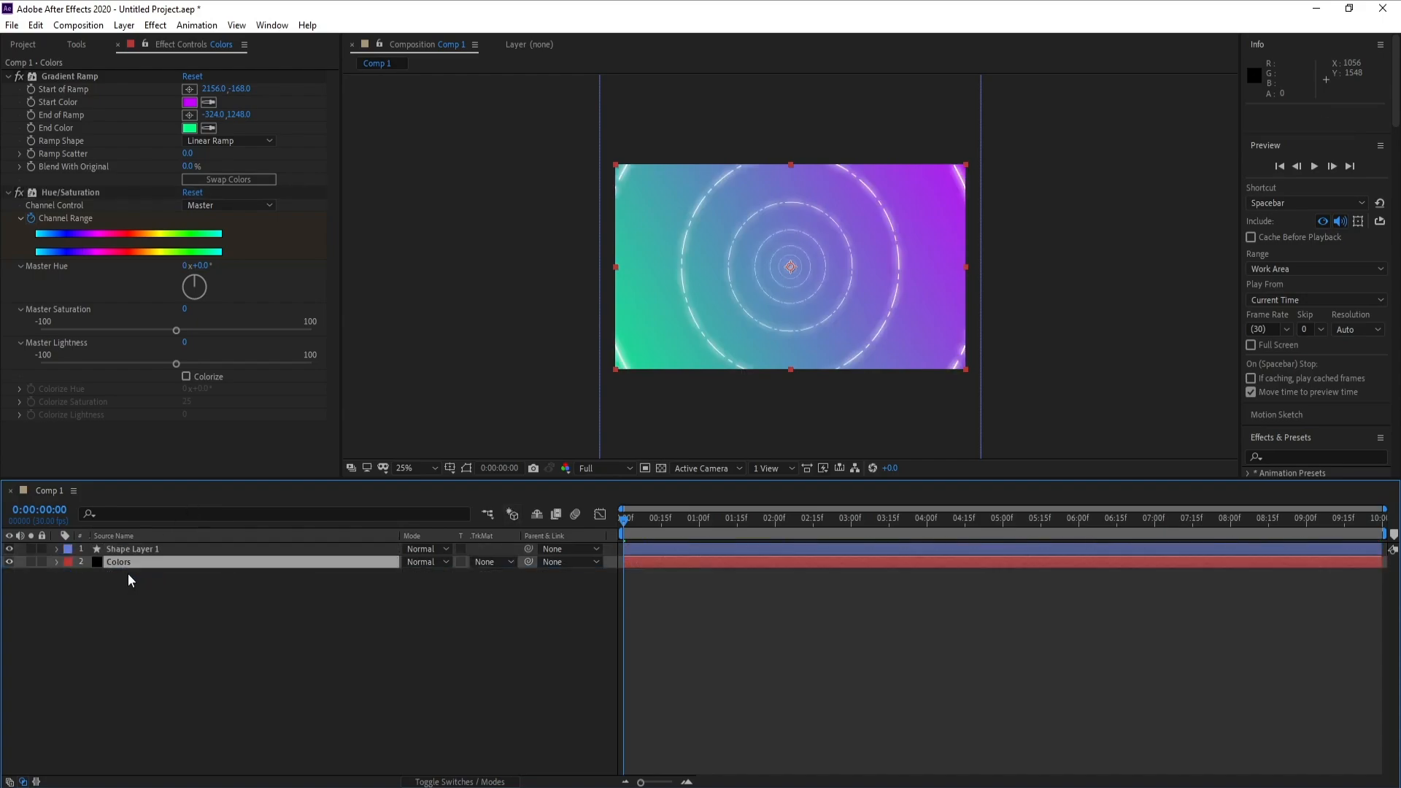
click(485, 559)
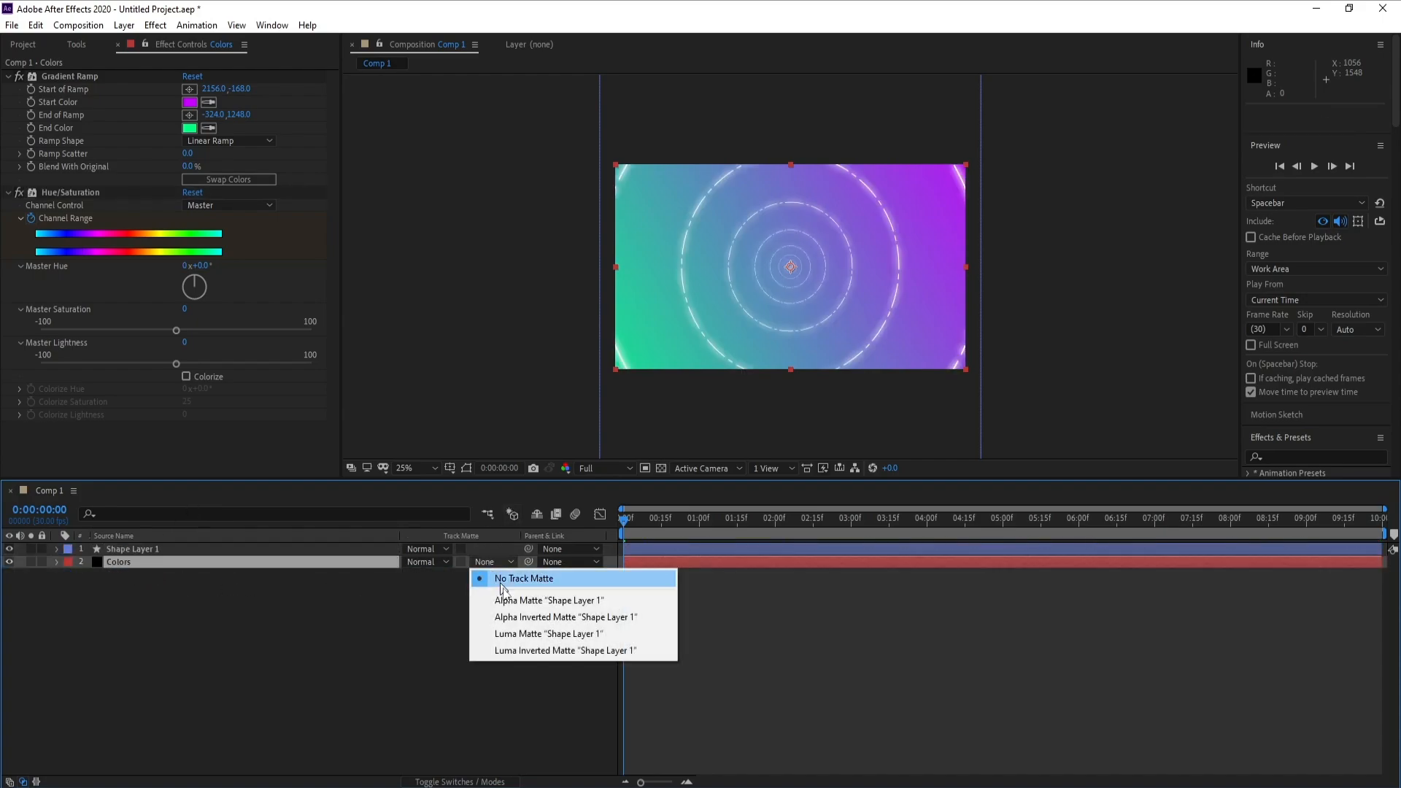
click(523, 602)
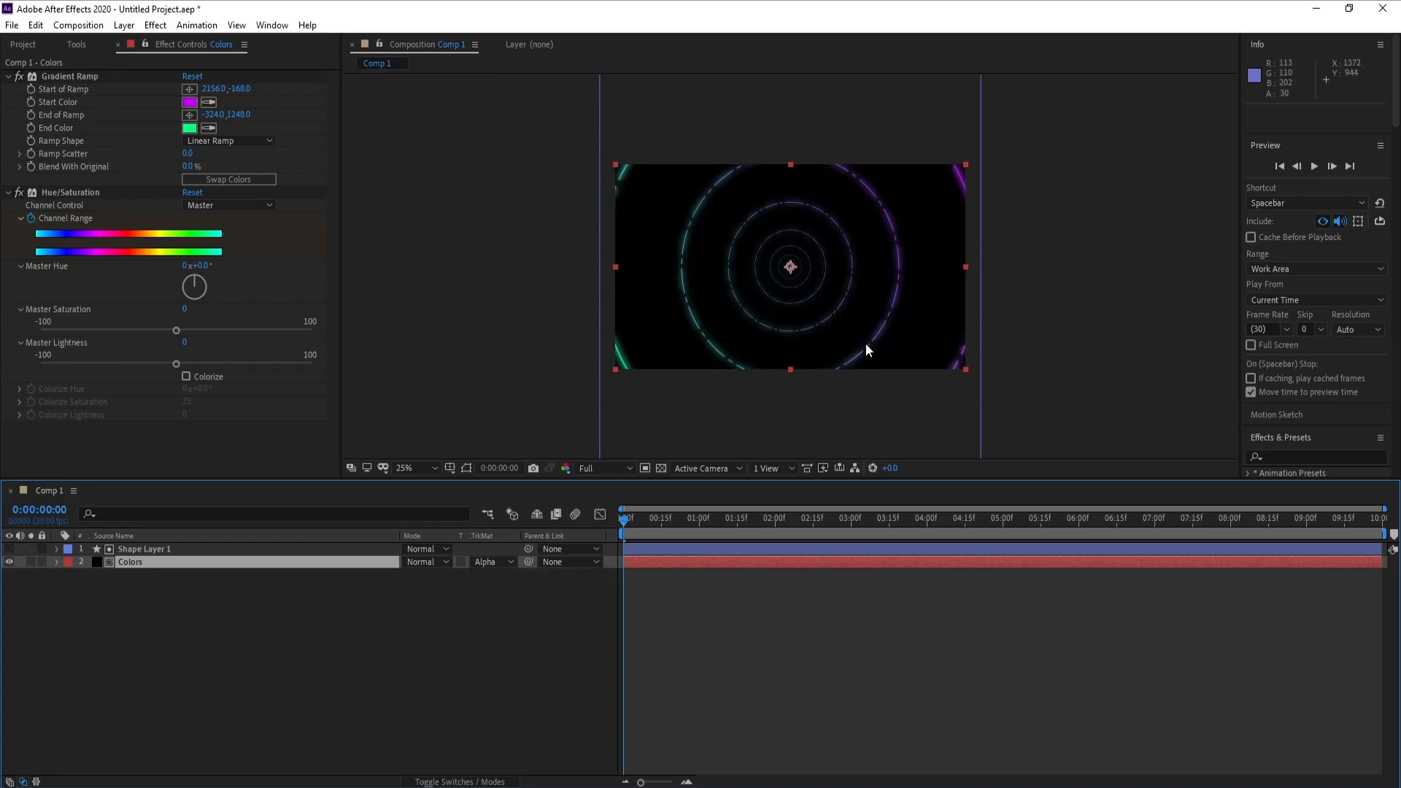
- Play the composition from the start to check the color-cycling rings, and park the playhead at 0:00:01:23
scroll(866, 348, up, 4)
key(space)
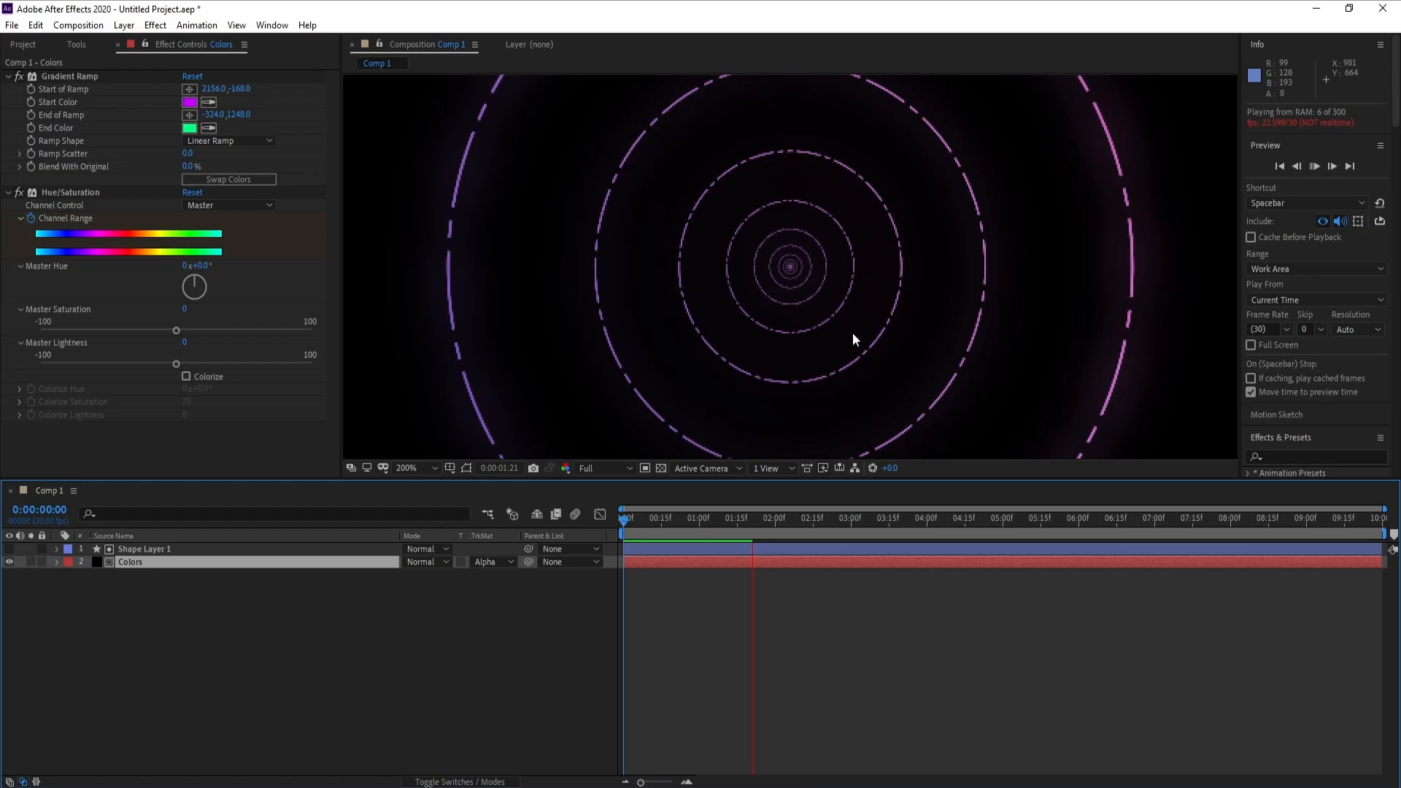
scroll(856, 334, down, 4)
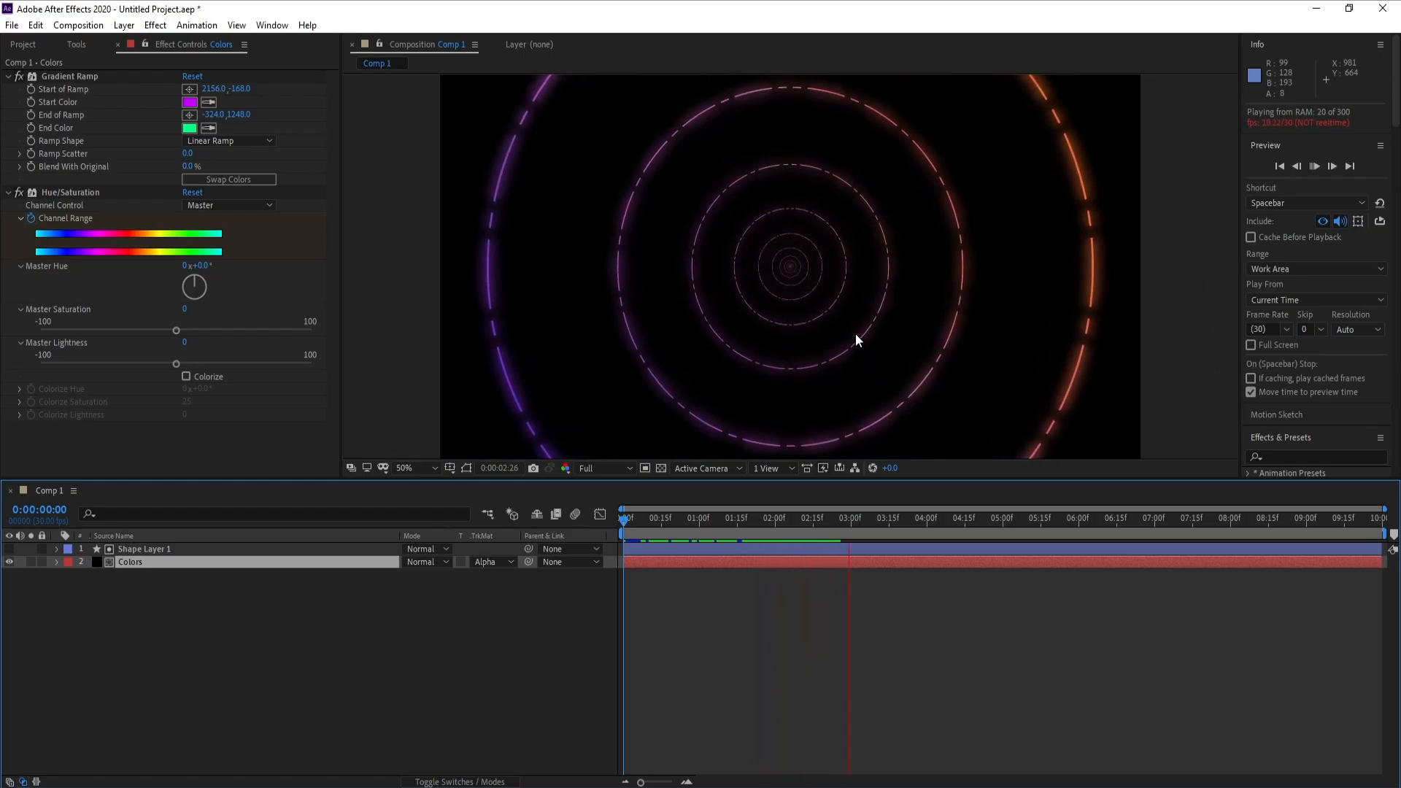
click(780, 520)
mouse_move(749, 526)
mouse_down()
mouse_move(902, 524)
mouse_move(720, 525)
mouse_move(784, 519)
mouse_move(758, 519)
mouse_up()
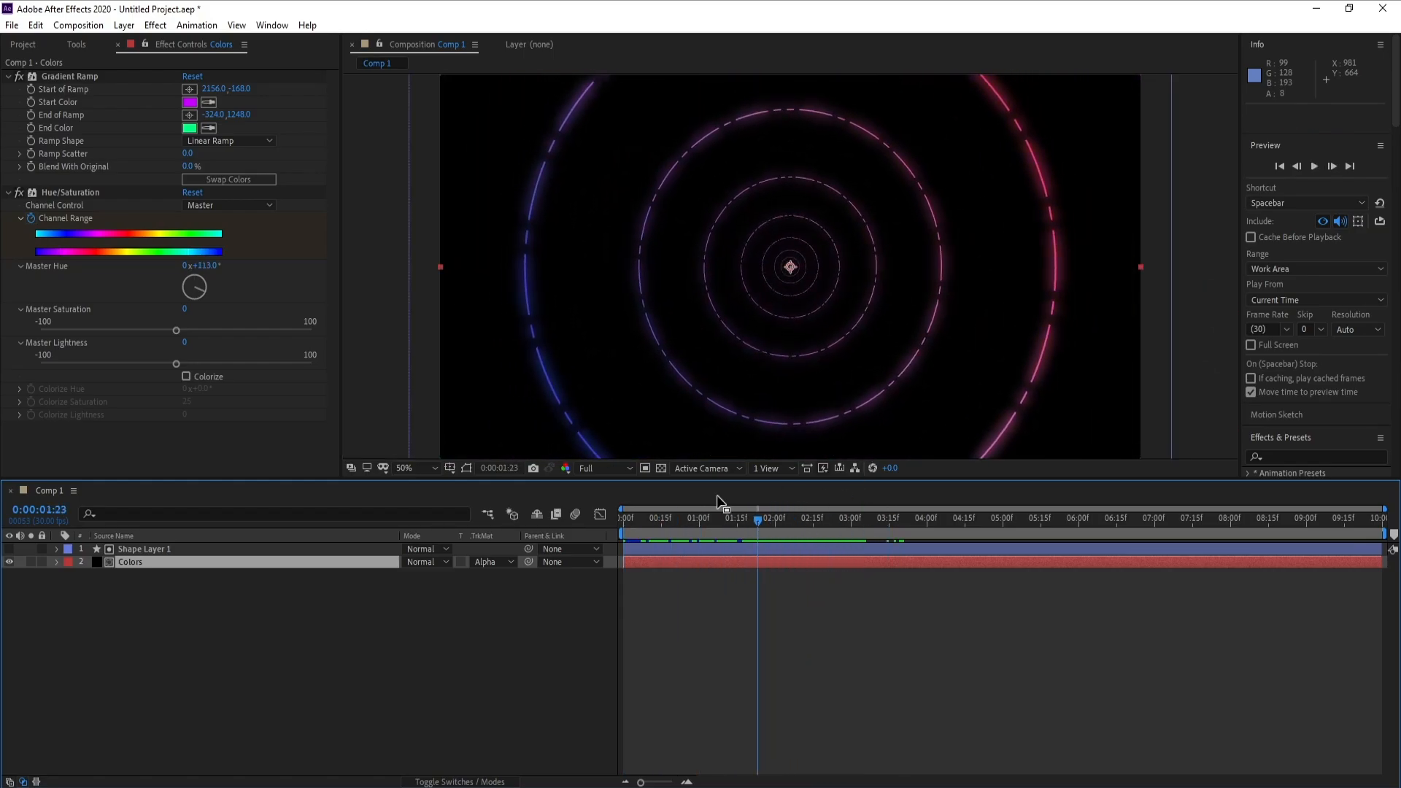
- Pre-compose Shape Layer 1 and Colors together, keeping the suggested name Pre-comp 1 and moving all attributes into it
click(144, 551)
shift+click(142, 559)
right_click(140, 562)
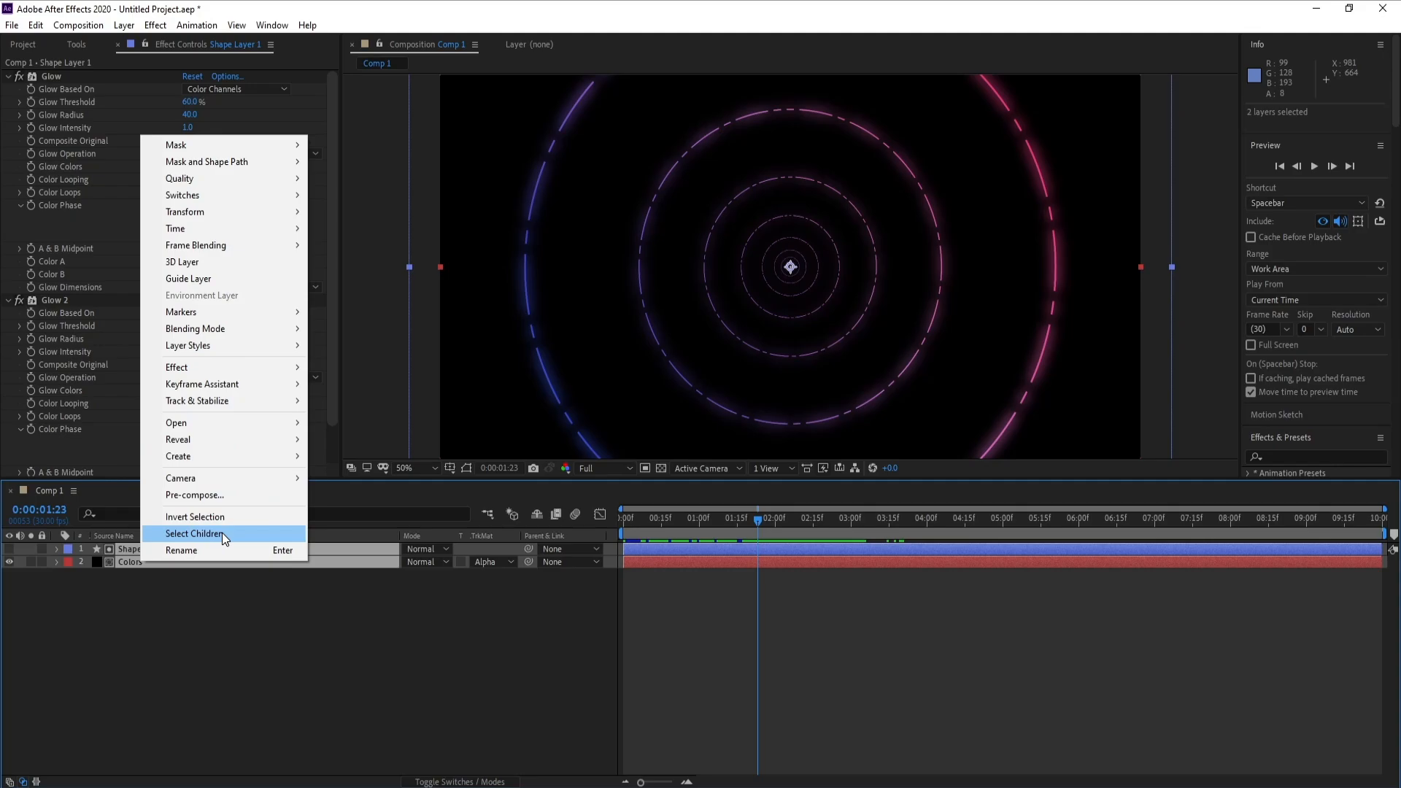
click(229, 497)
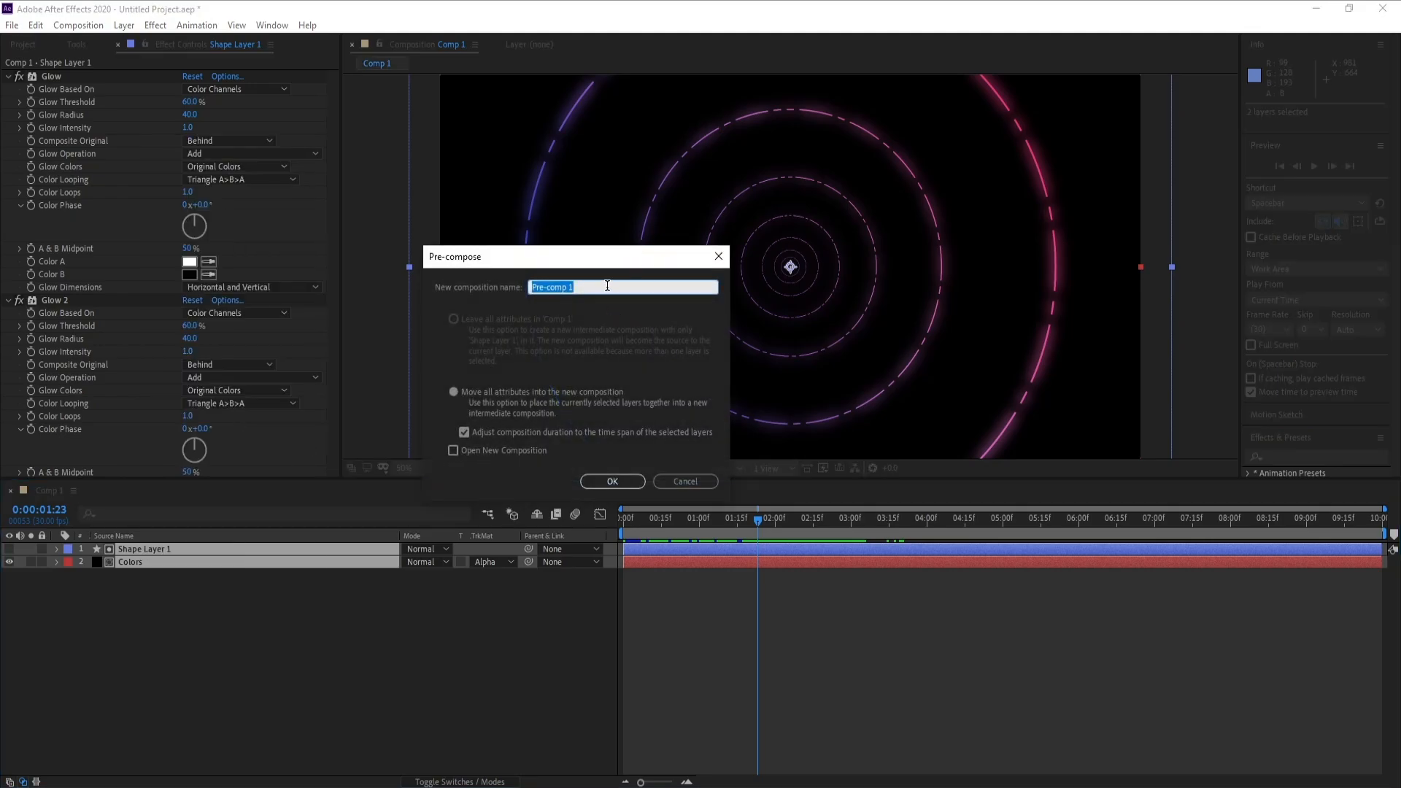
click(625, 482)
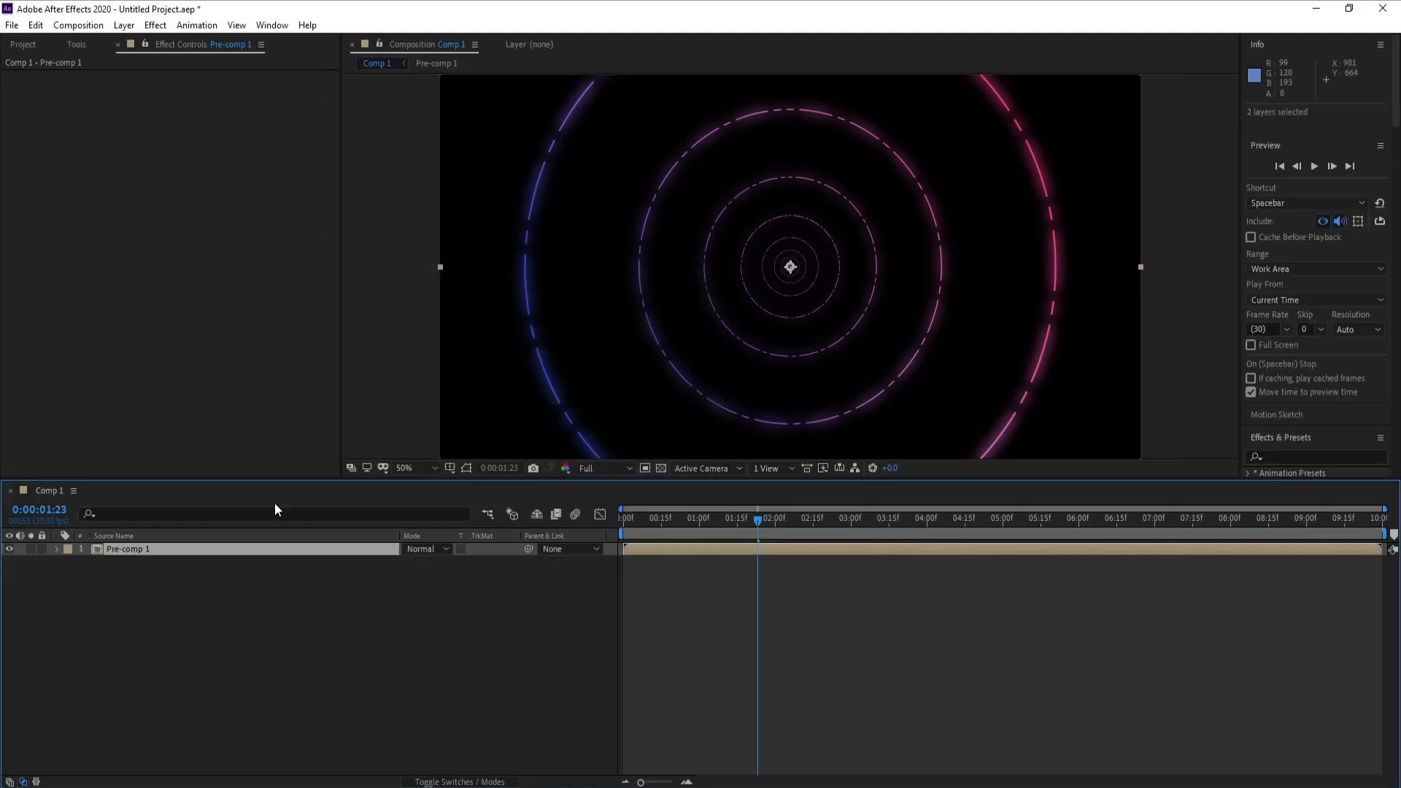
- Add a new adjustment layer above the pre-composed rings
click(124, 24)
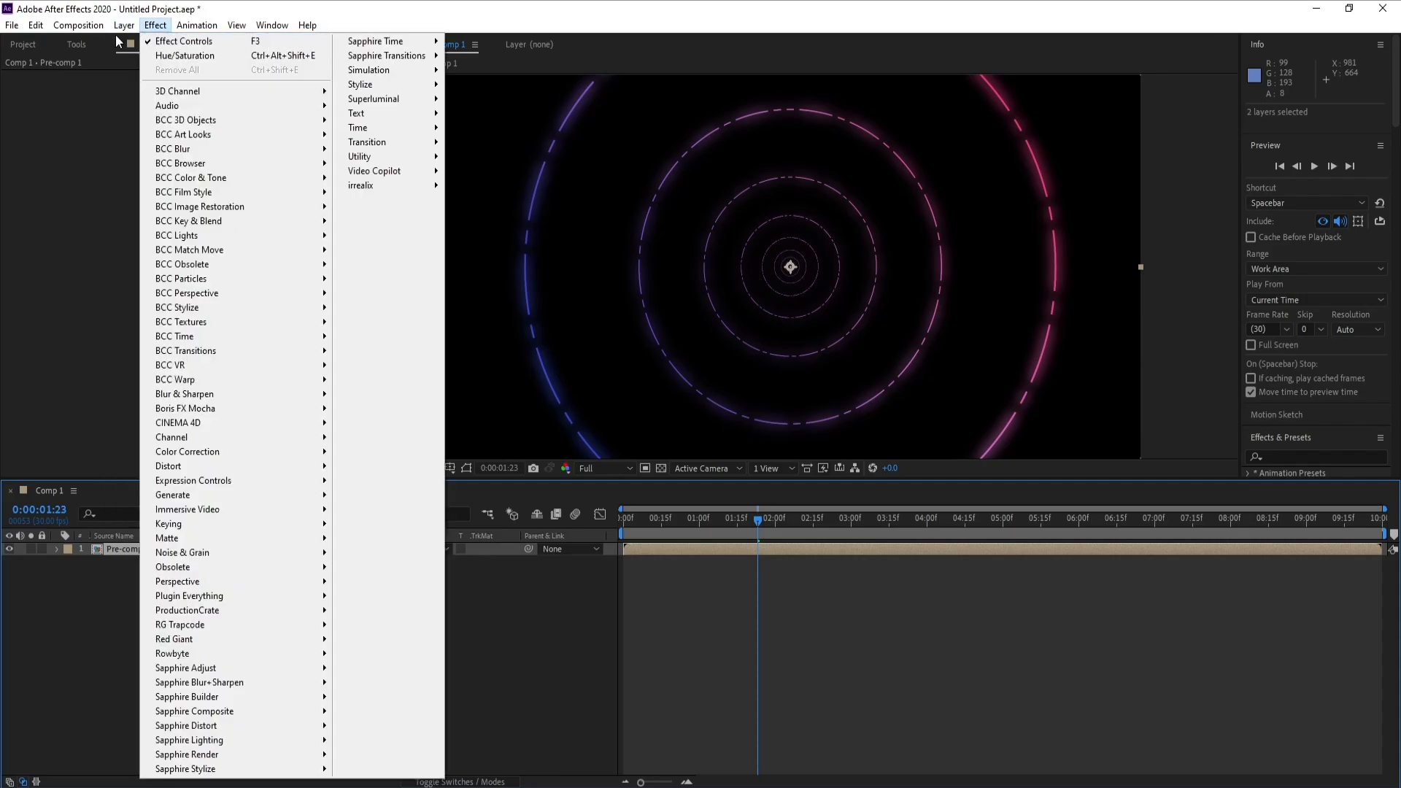
mouse_move(241, 43)
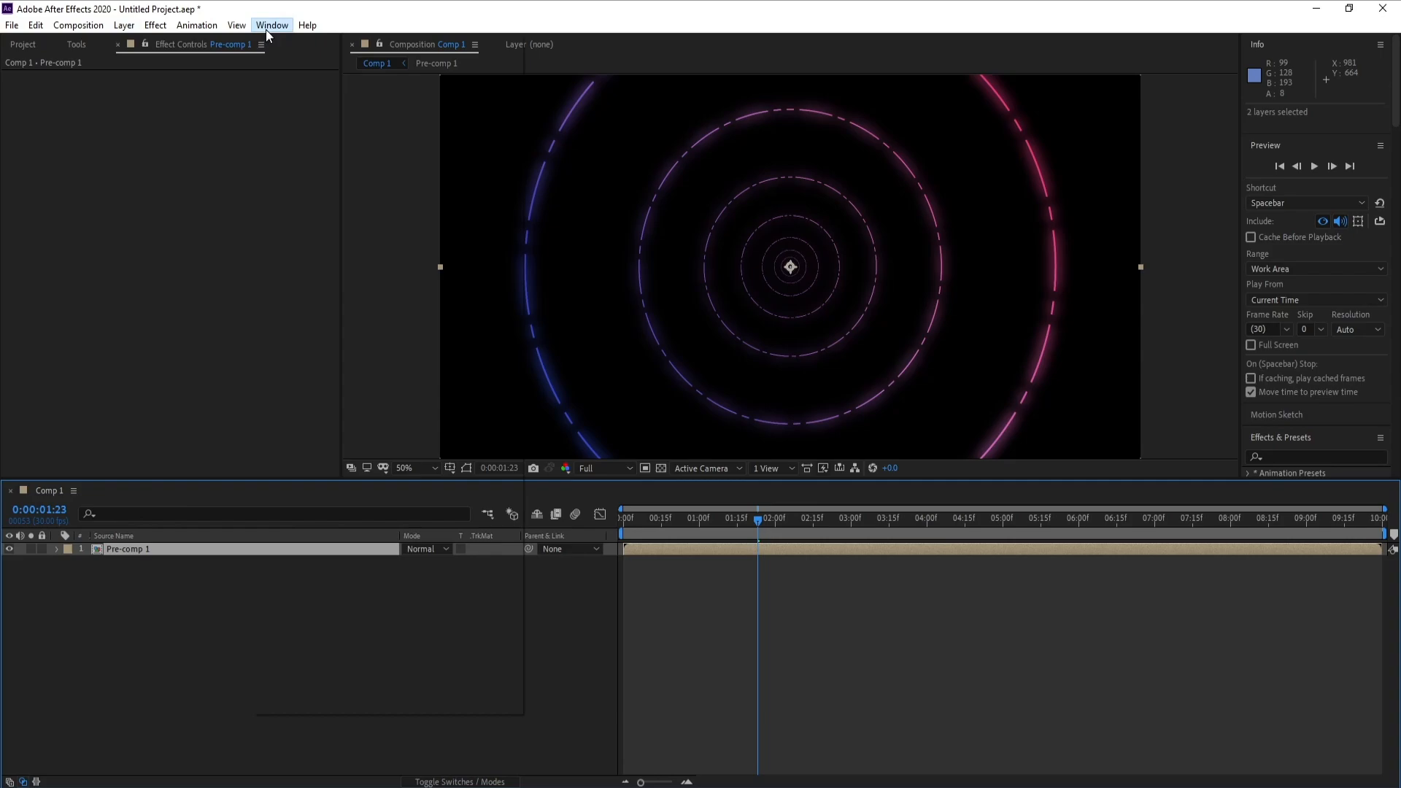
mouse_move(146, 43)
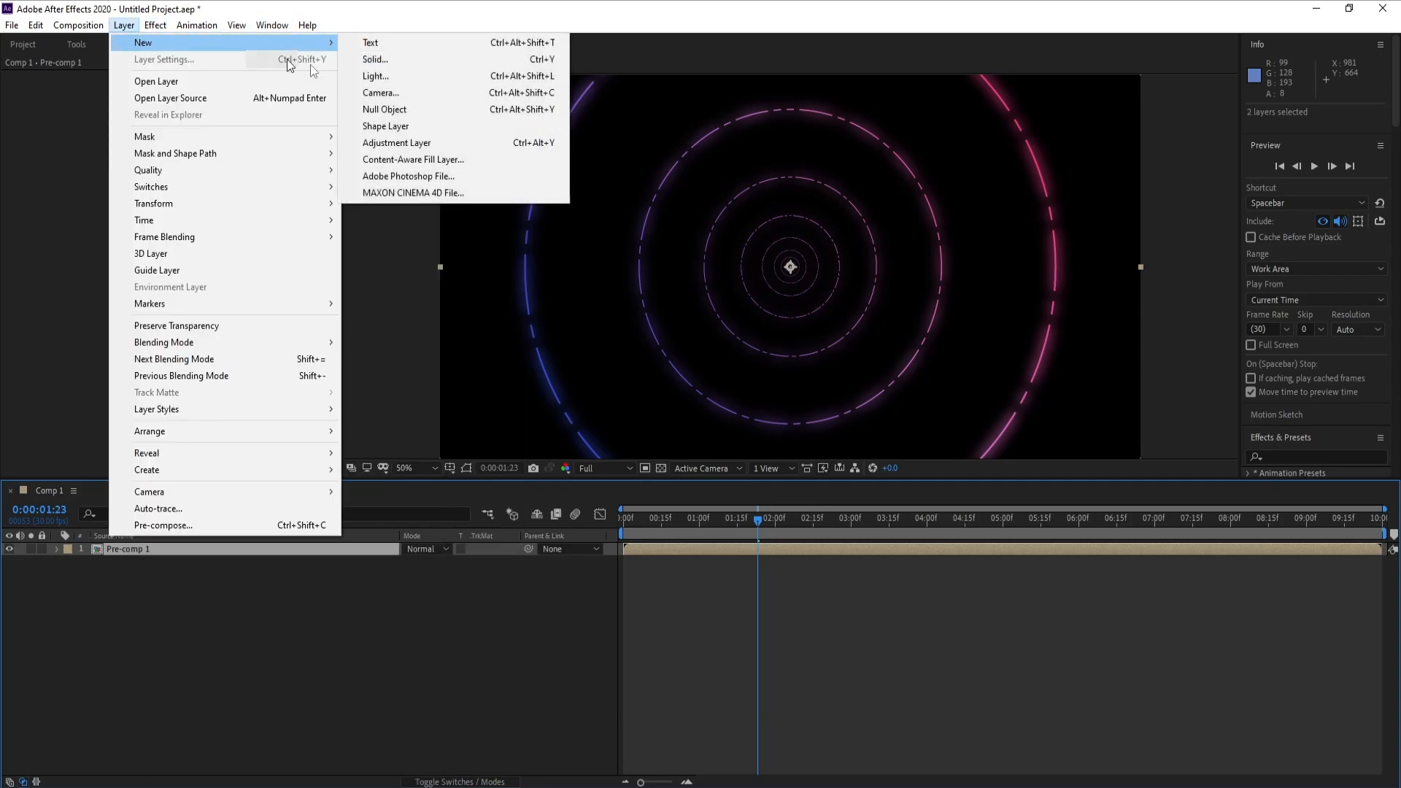
click(409, 143)
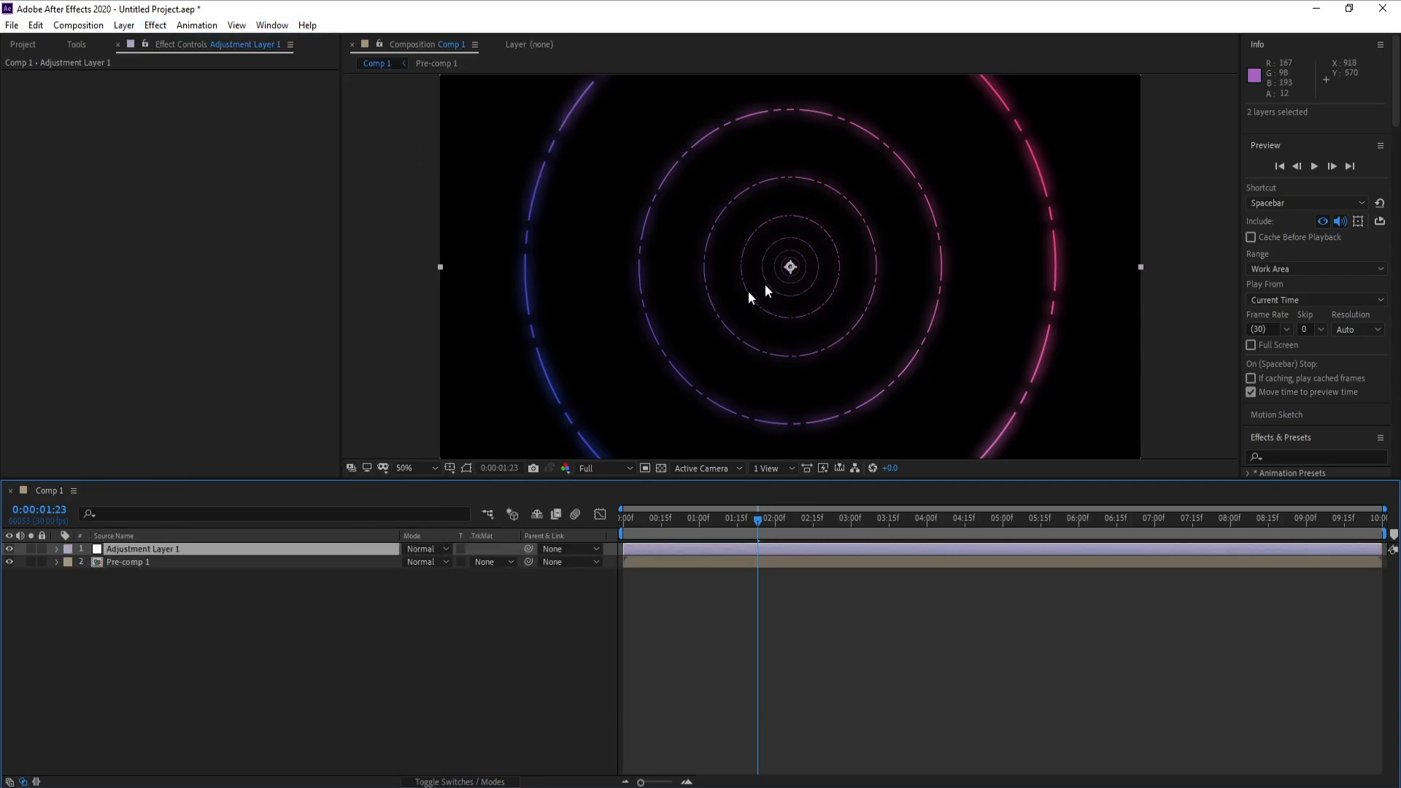
- Apply the Stylize Glow effect to the adjustment layer and set its glow radius to 113
click(156, 25)
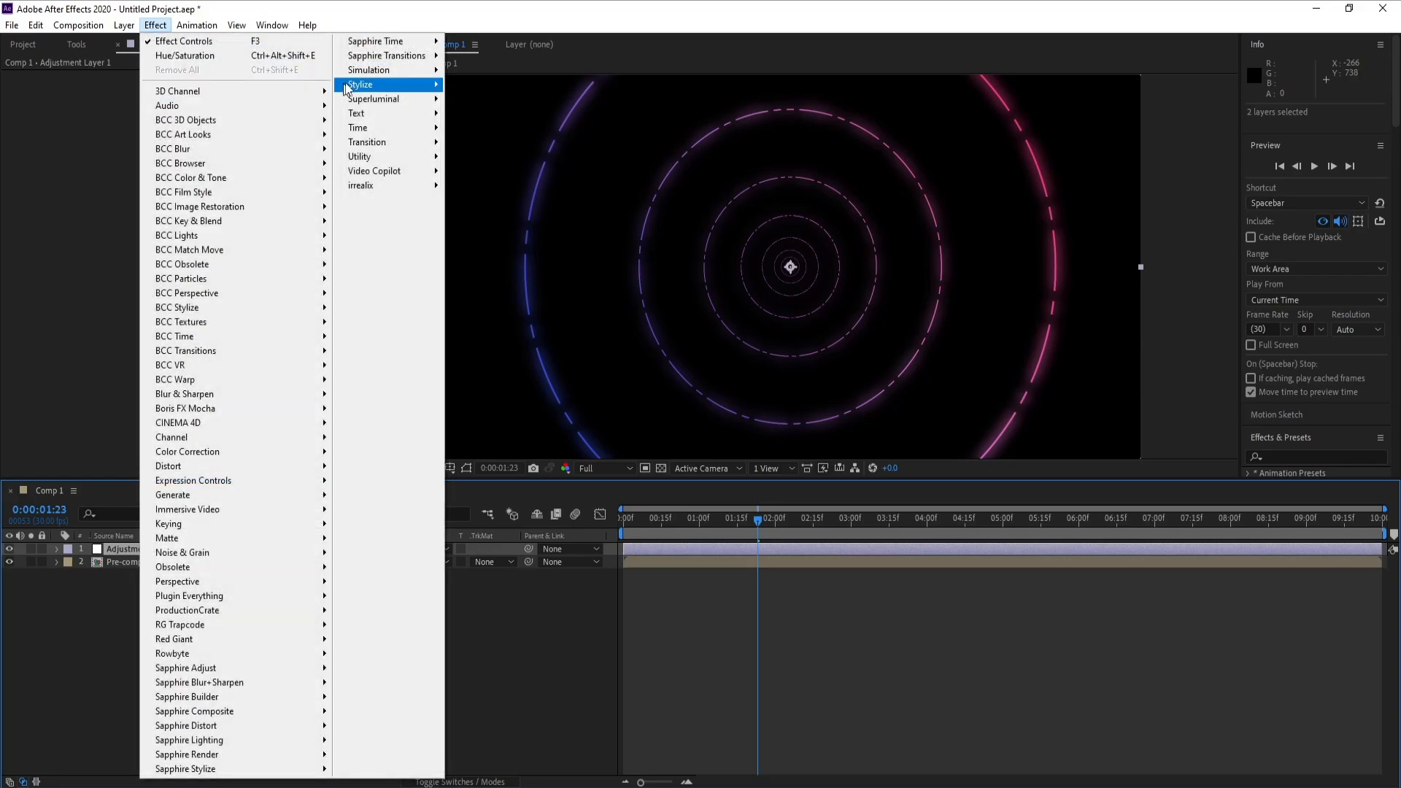
mouse_move(386, 85)
click(509, 351)
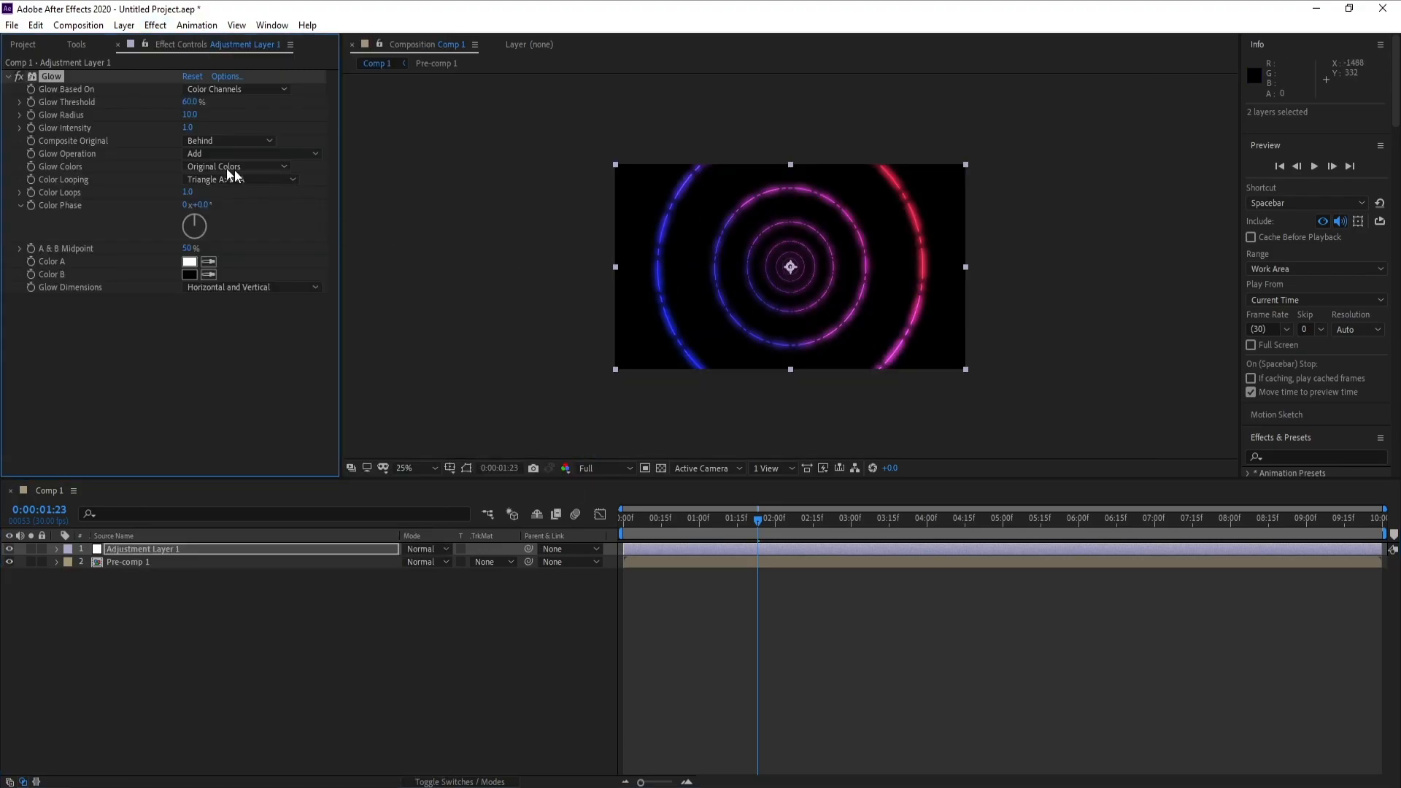
drag(192, 119, 258, 123)
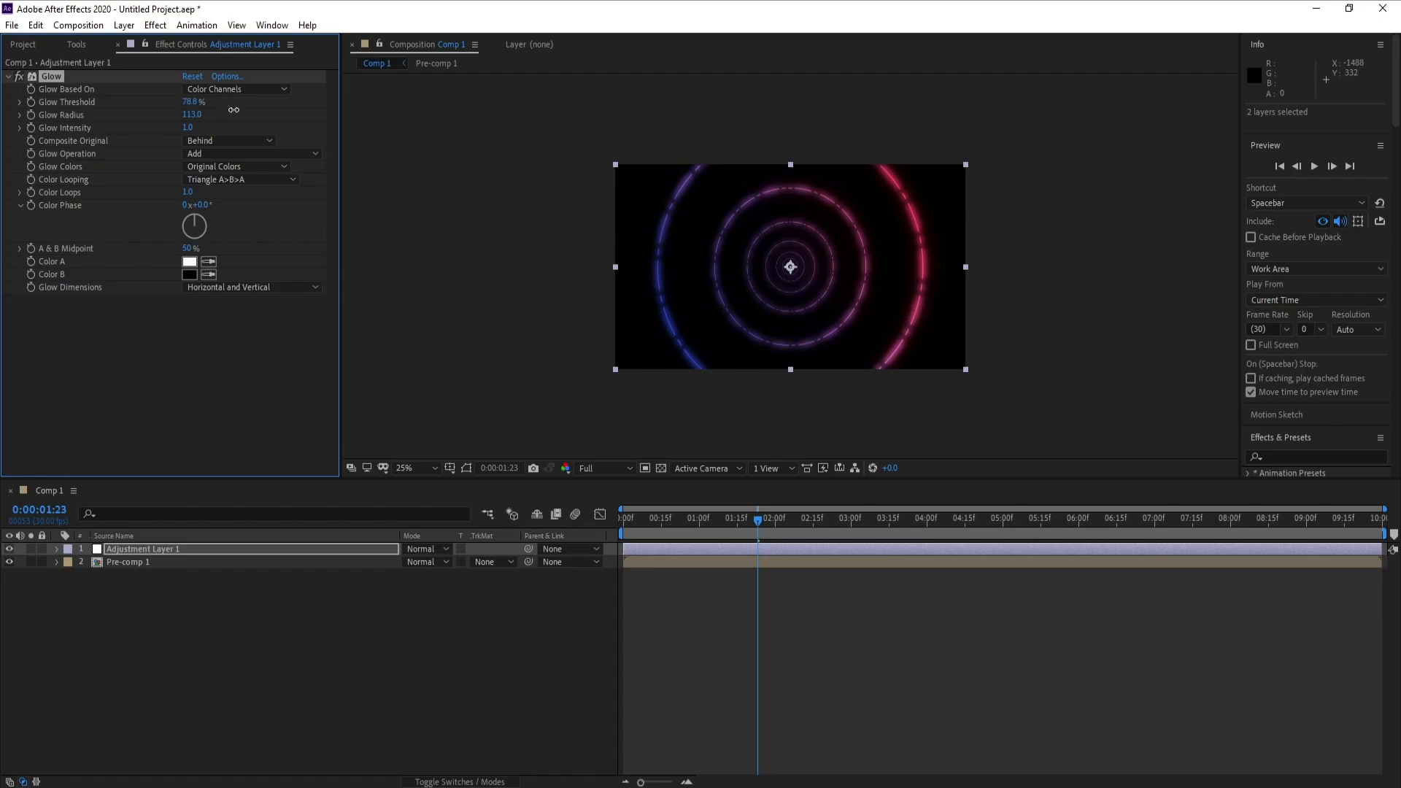
- Set the glow threshold to 84.3% and glow intensity to 0.7, and check the rings closely at 0:00:09:06
drag(194, 102, 203, 102)
drag(943, 522, 1323, 523)
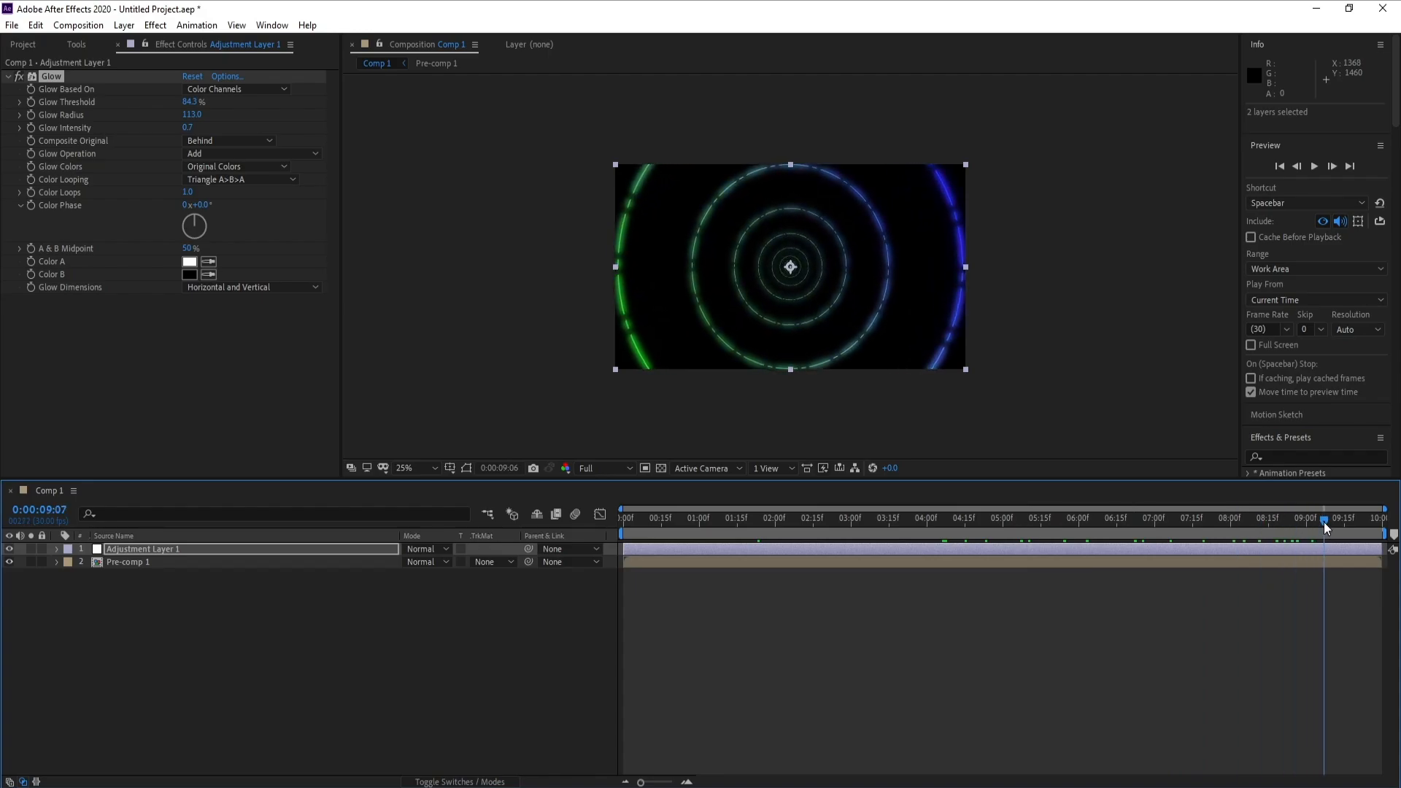
key(period)
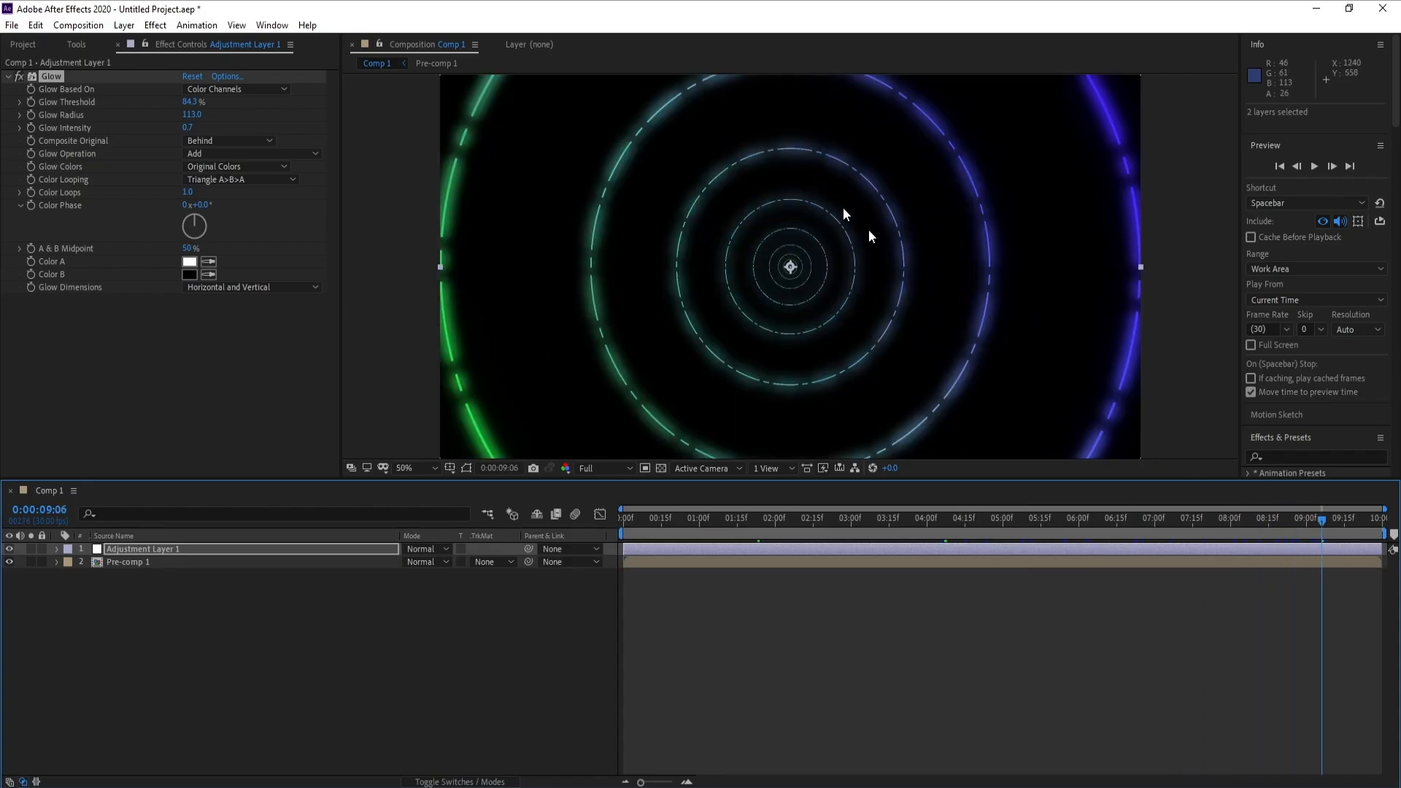
- Create a black 1920 x 1080 px solid named BG and place it beneath Pre-comp 1 as the lowest layer
click(124, 26)
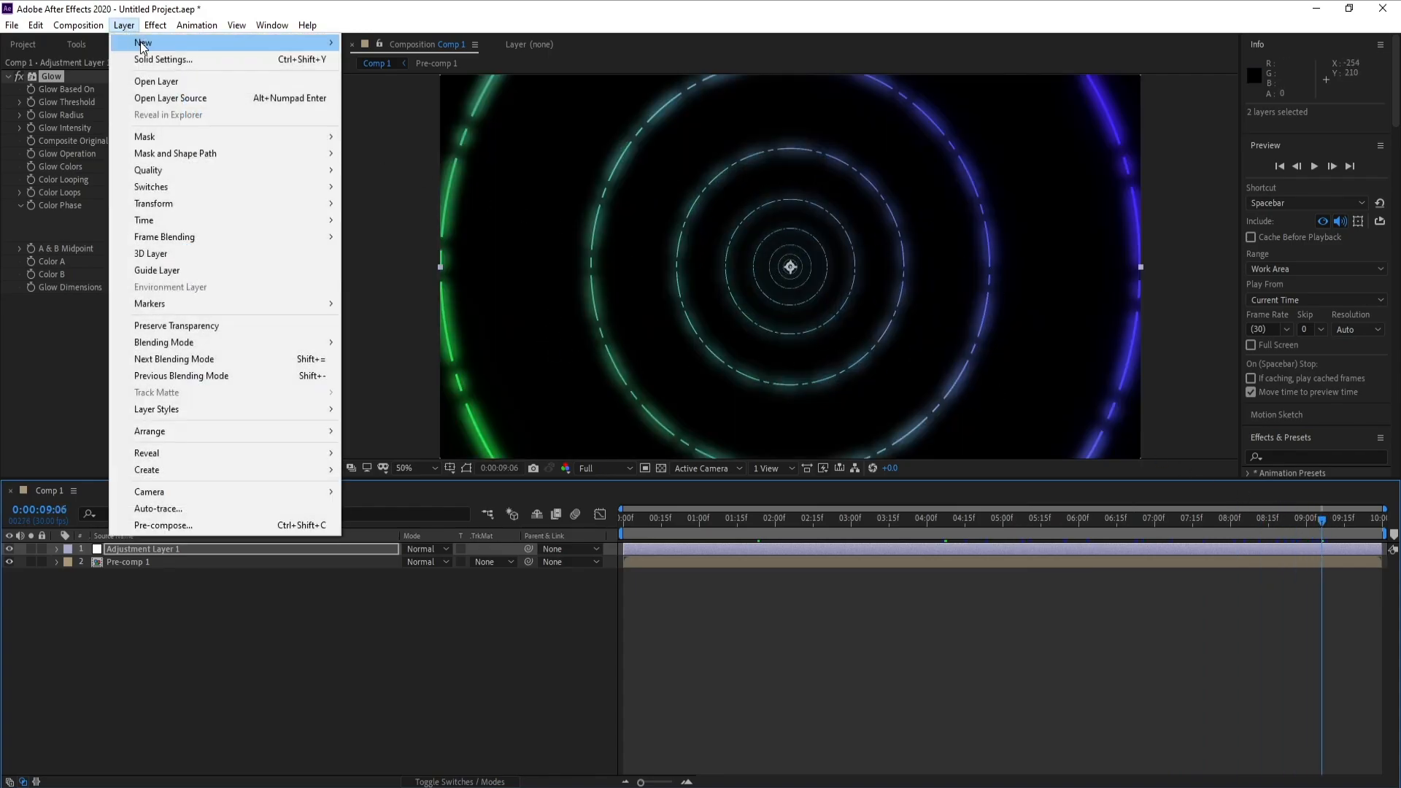
mouse_move(182, 41)
click(387, 61)
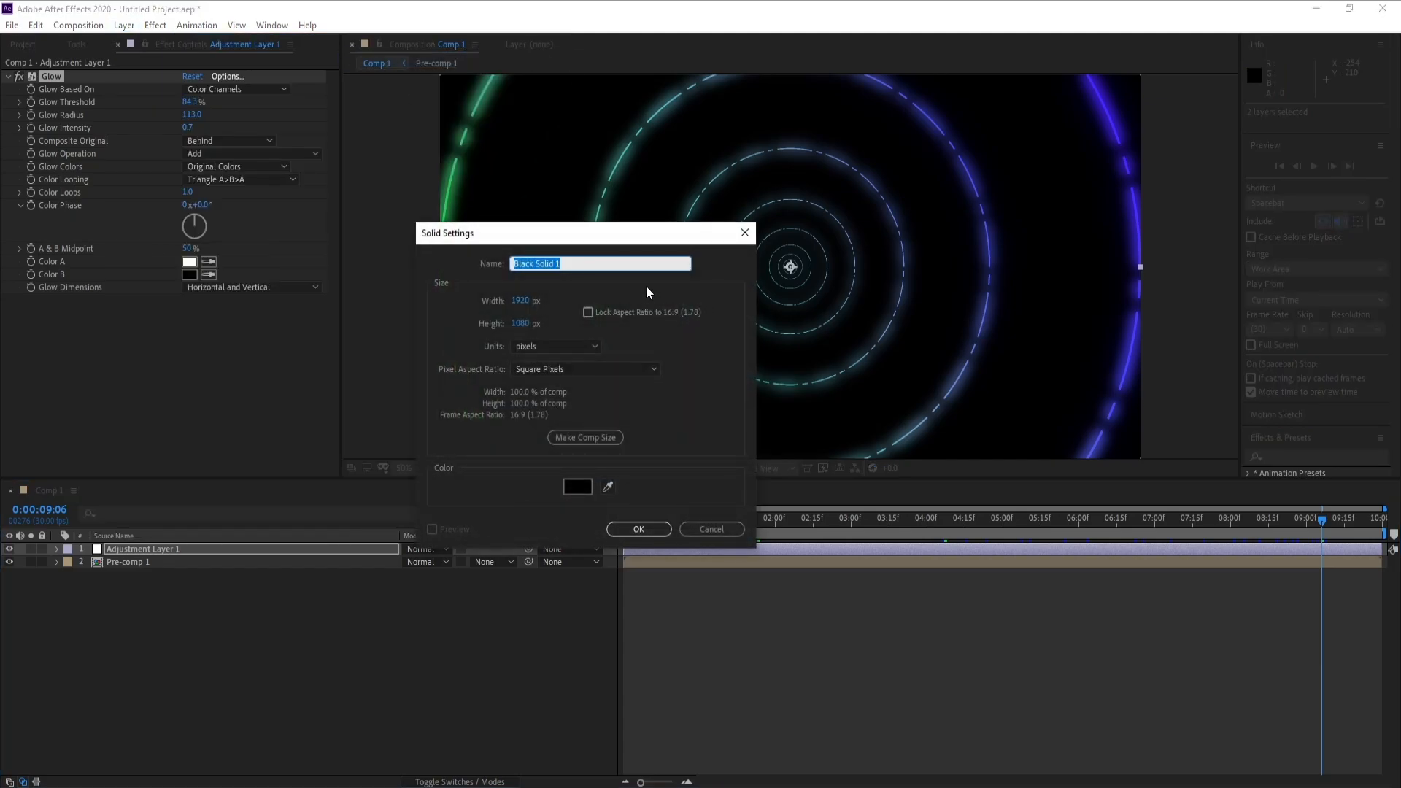
text(BG)
key(Return)
drag(117, 549, 125, 585)
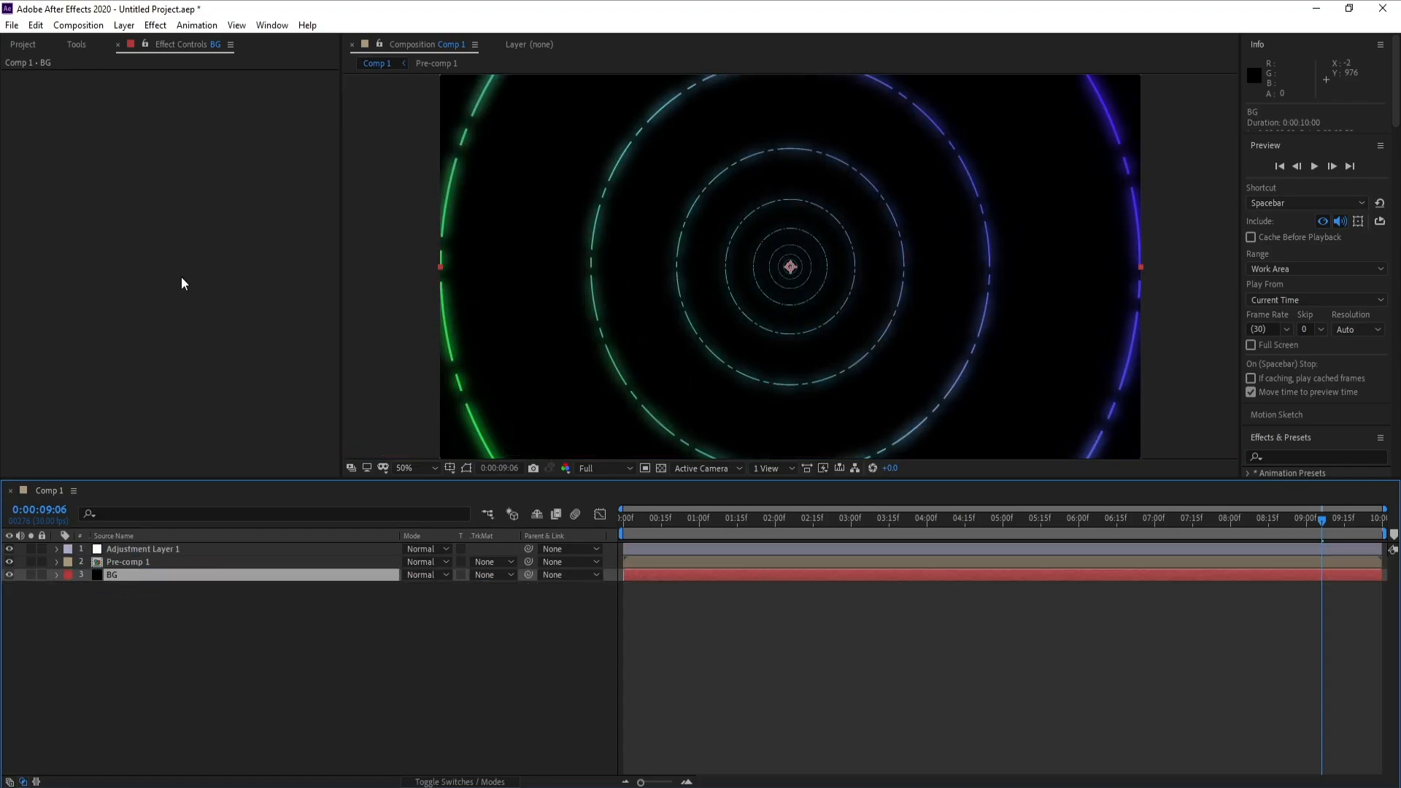
- Apply the Gradient Ramp effect to the BG solid
click(155, 25)
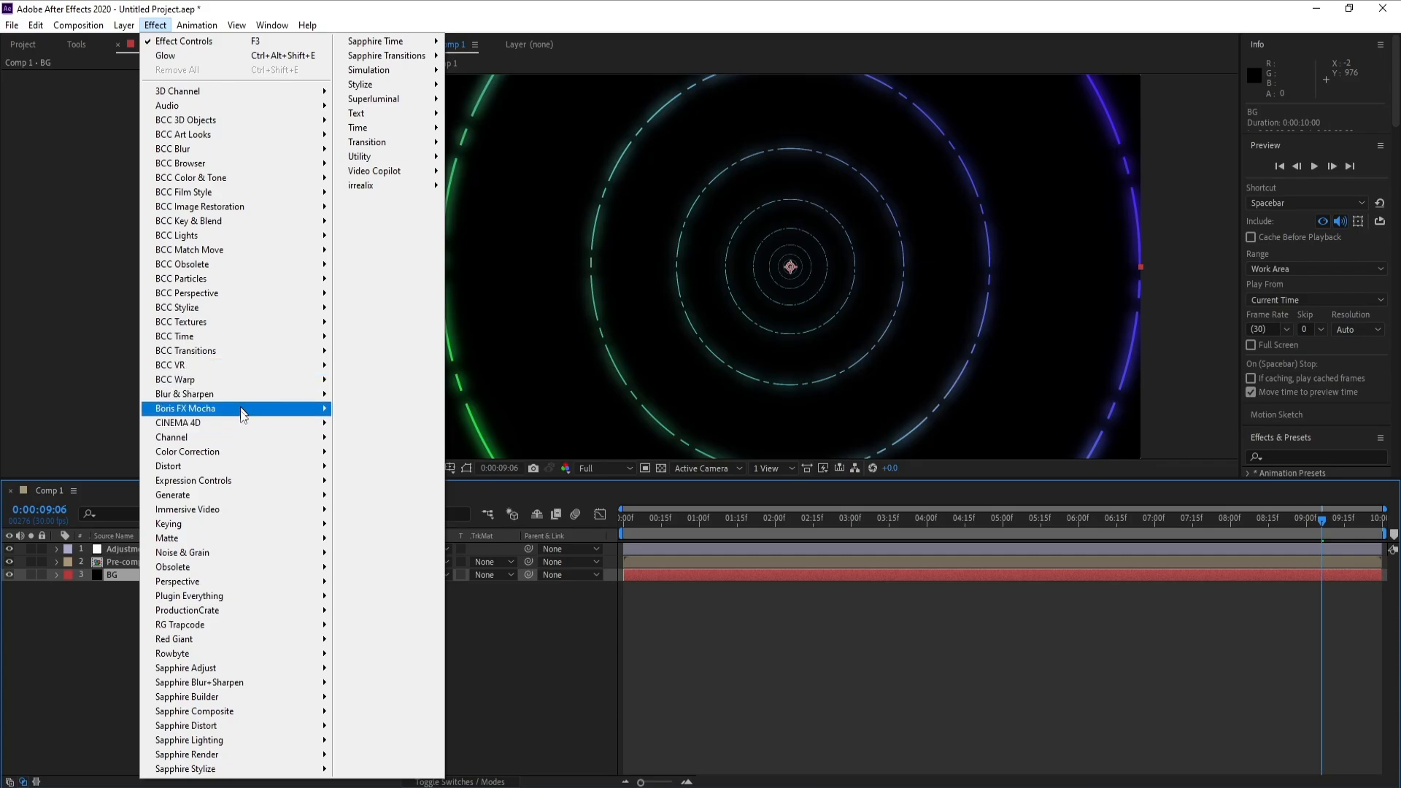
mouse_move(238, 496)
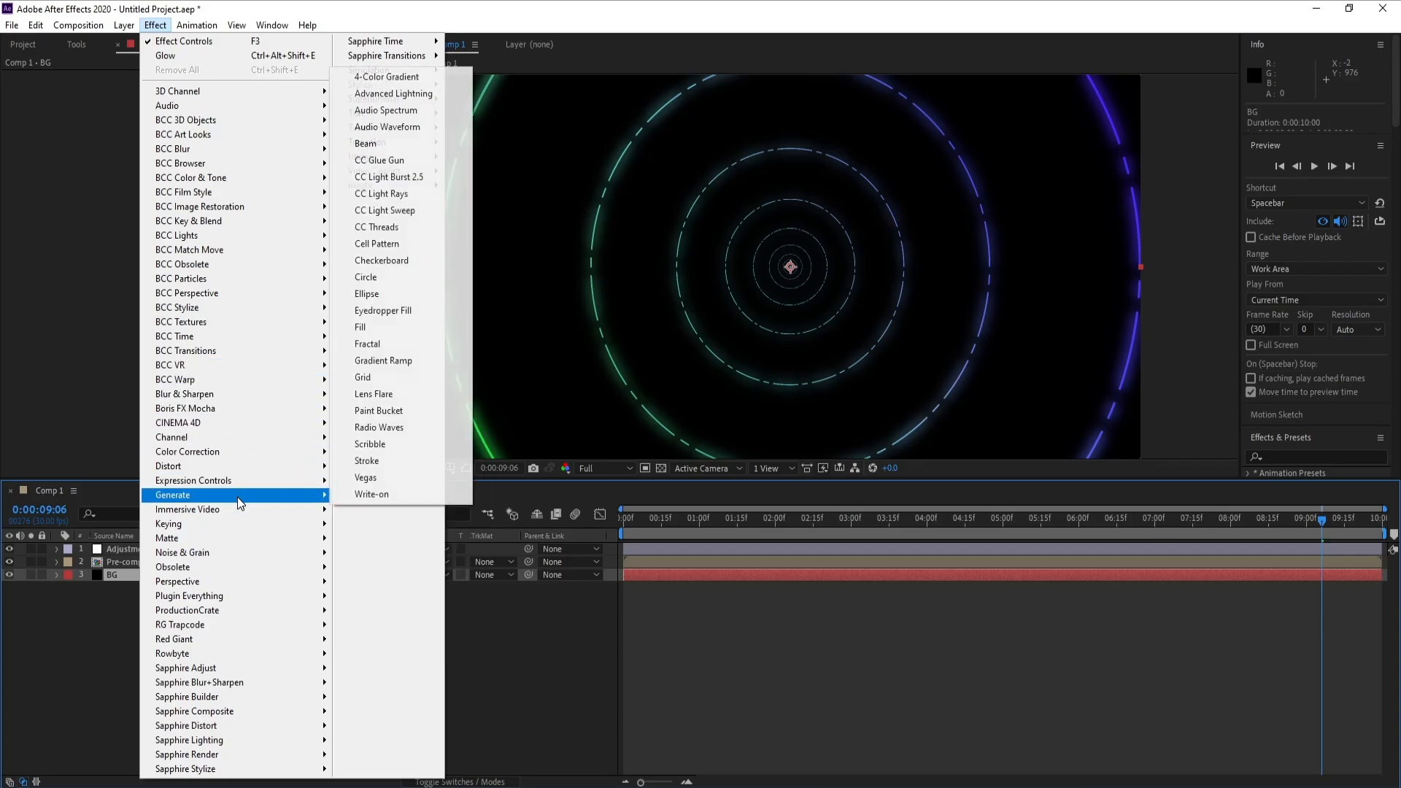
click(414, 361)
- Set the Gradient Ramp's end color to very dark blue, 000815
click(190, 127)
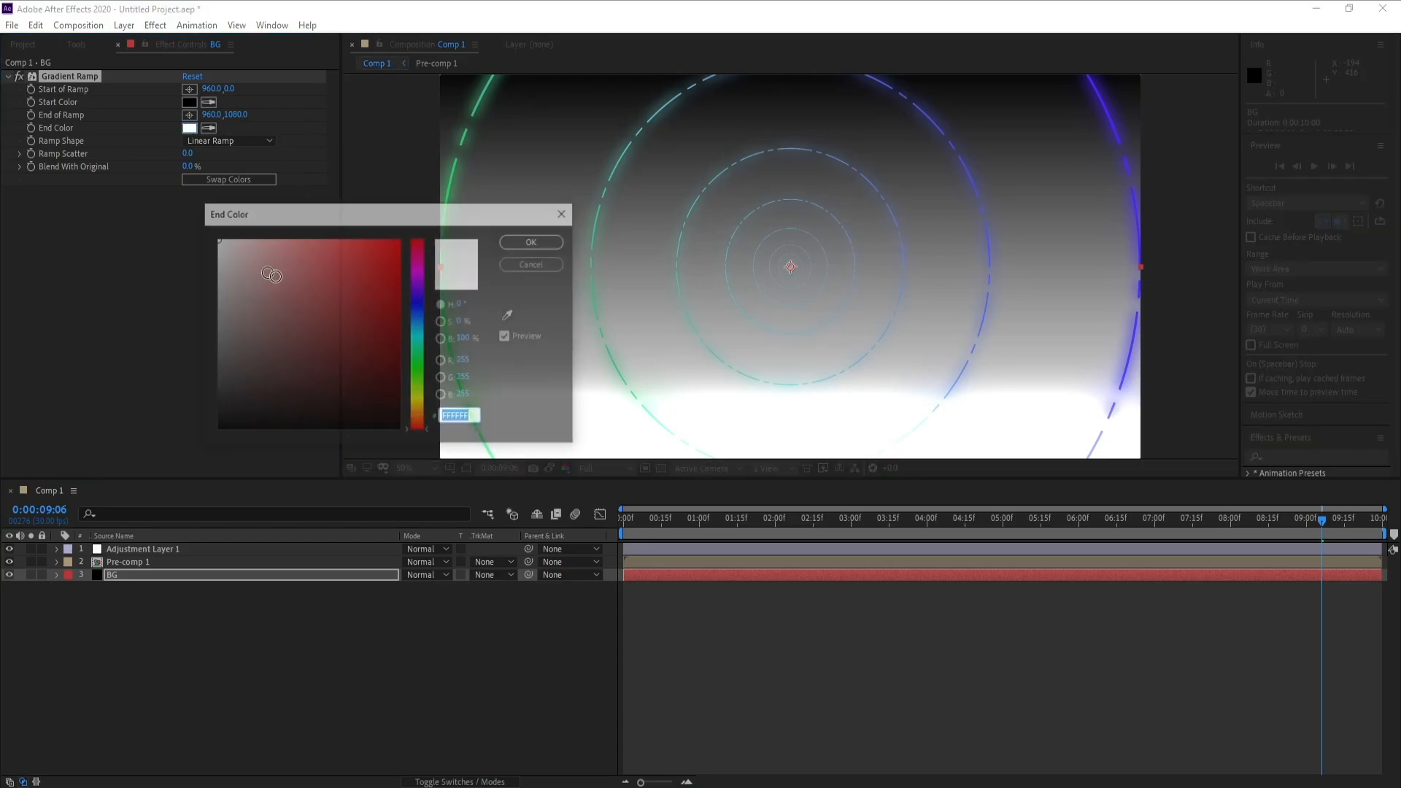
click(399, 325)
mouse_move(420, 330)
mouse_down()
mouse_move(422, 404)
mouse_move(430, 316)
mouse_up()
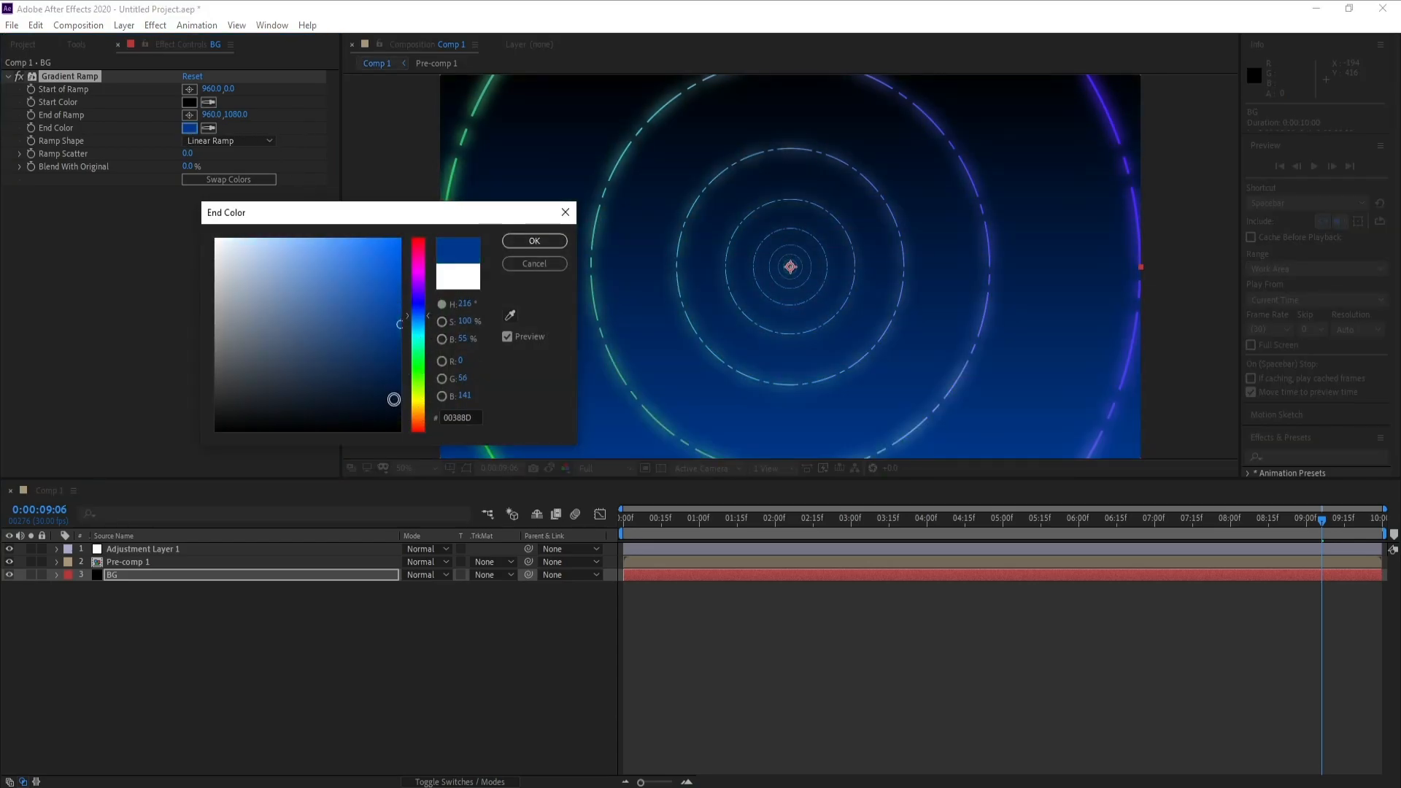
drag(394, 399, 406, 415)
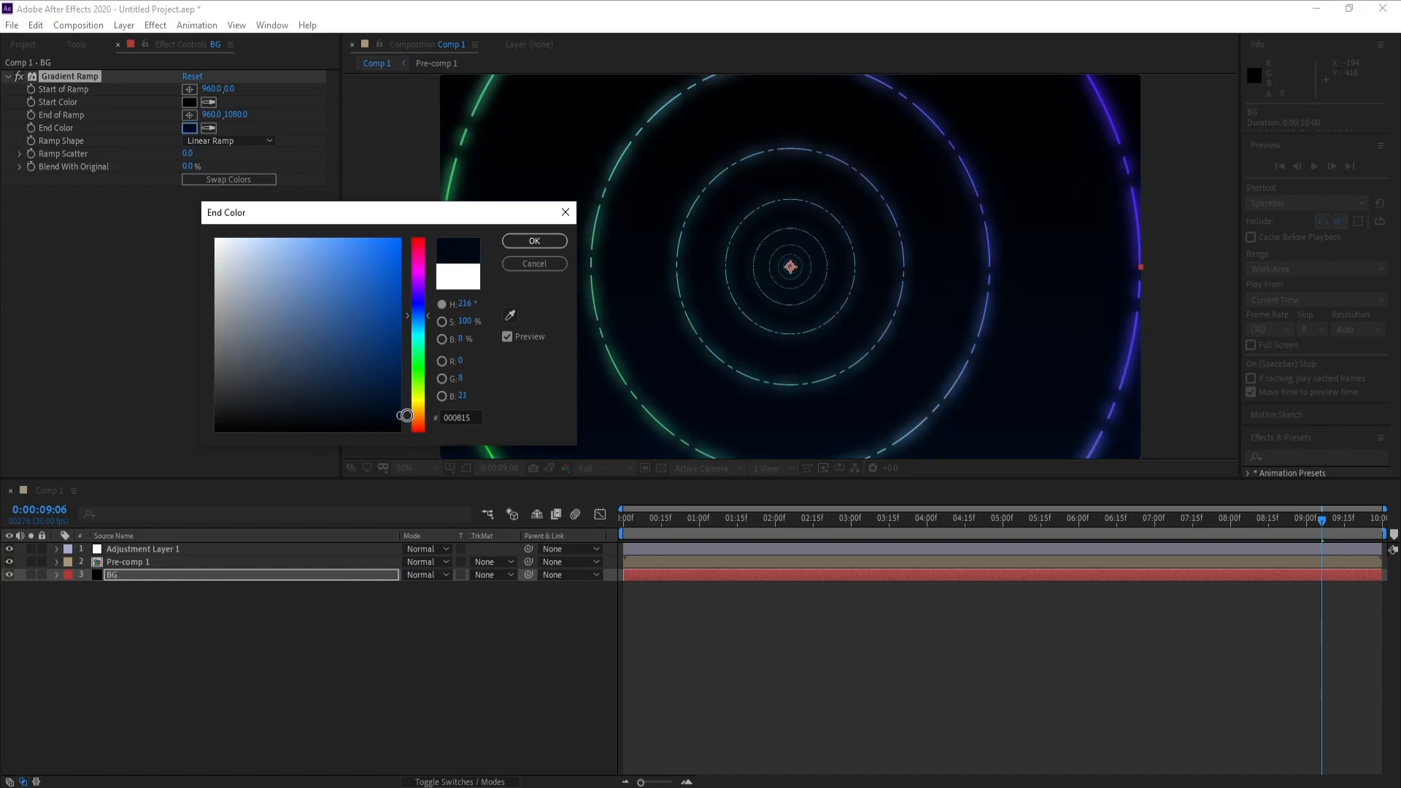
click(534, 242)
- Set the Gradient Ramp's start color to dark purple, 1A0021
click(189, 101)
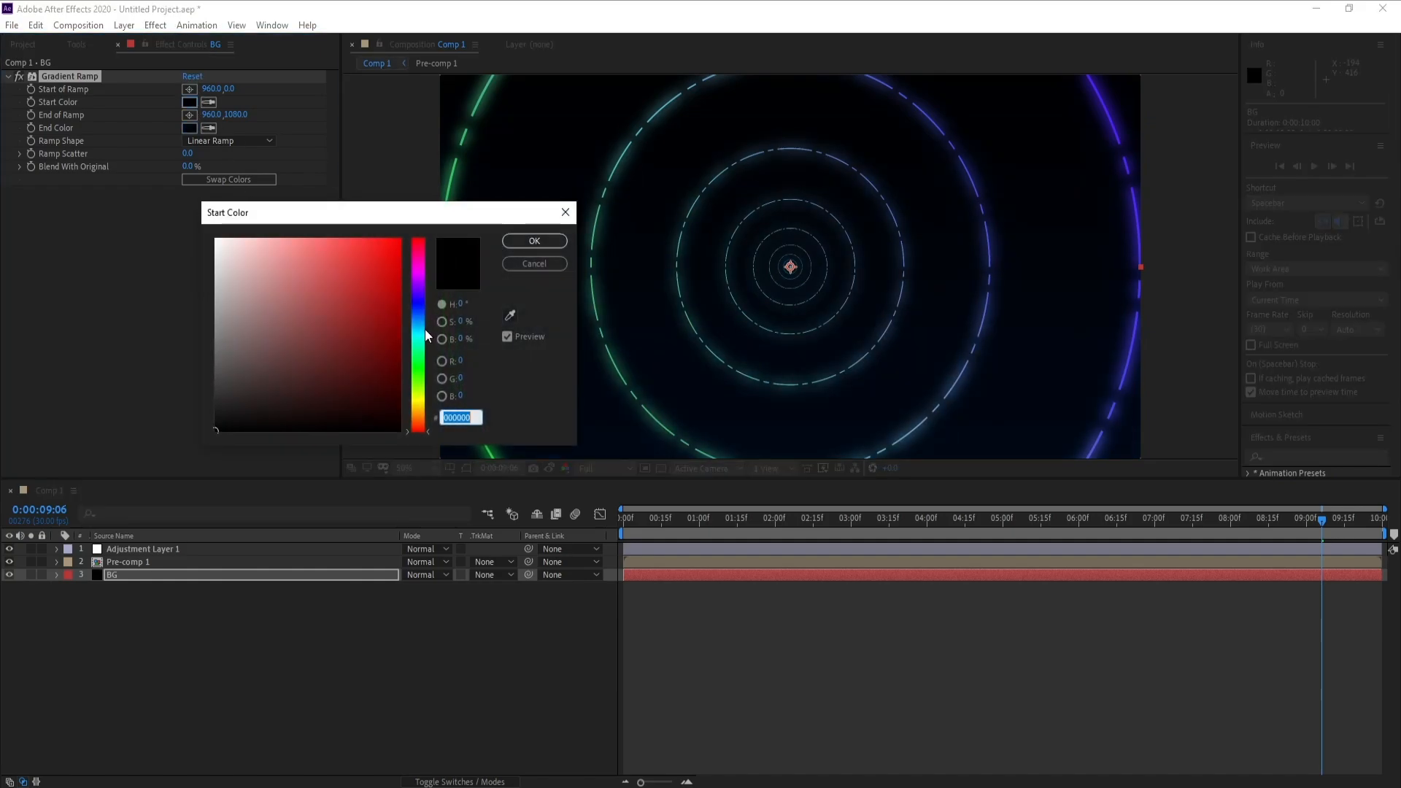
drag(421, 334, 417, 277)
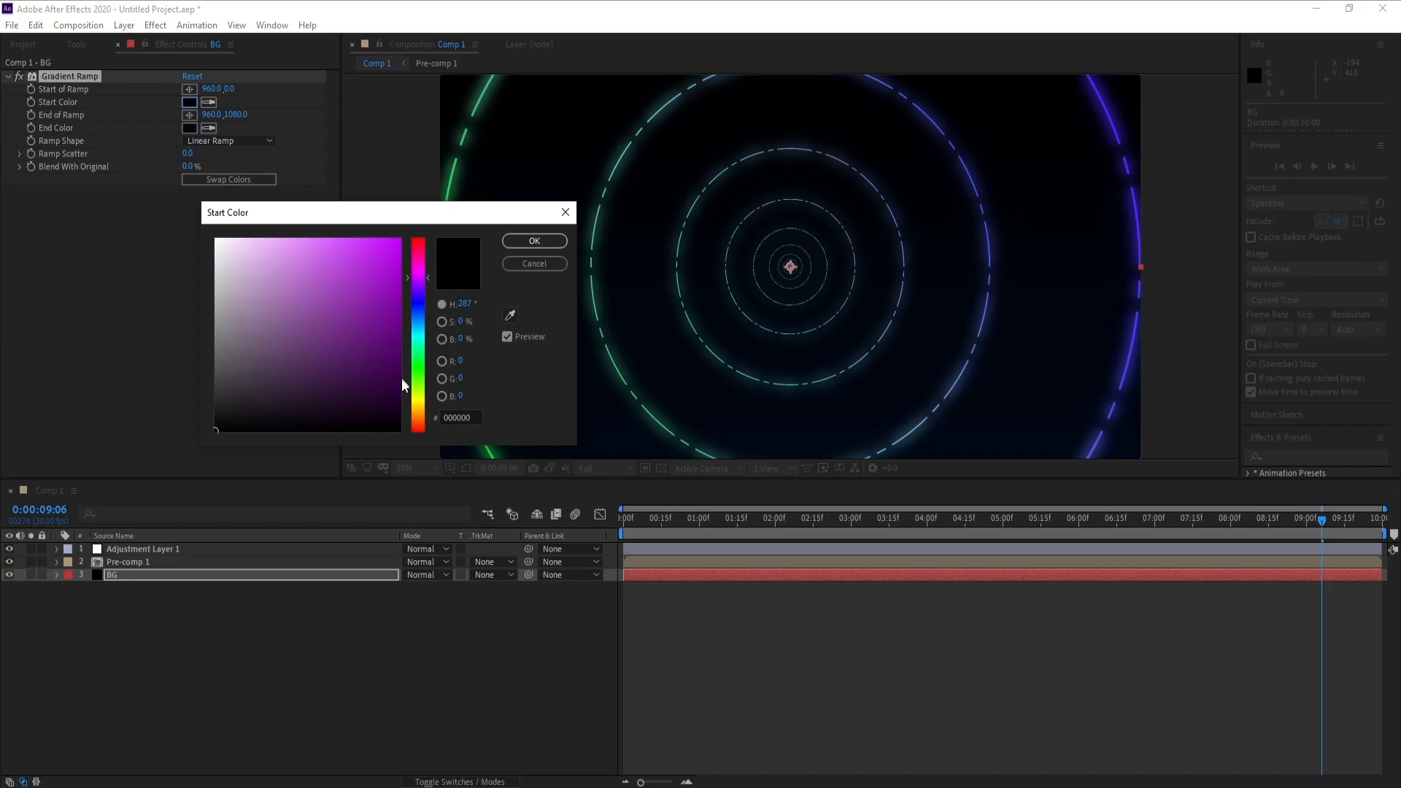
drag(400, 386, 399, 407)
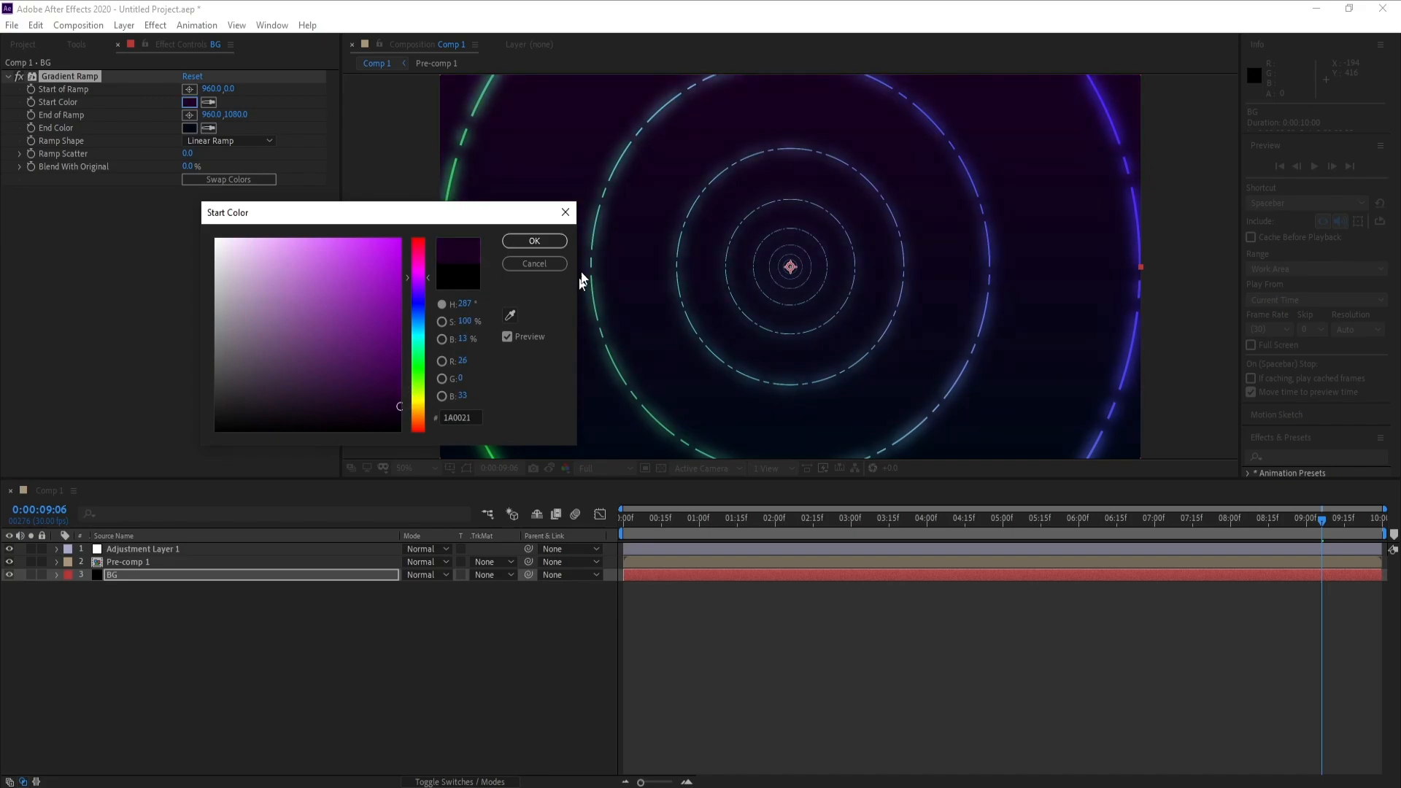
click(534, 241)
- Preview the animation over the gradient background from 0:00:03:16, and park the playhead at 0:00:05:10
key(comma)
key(comma)
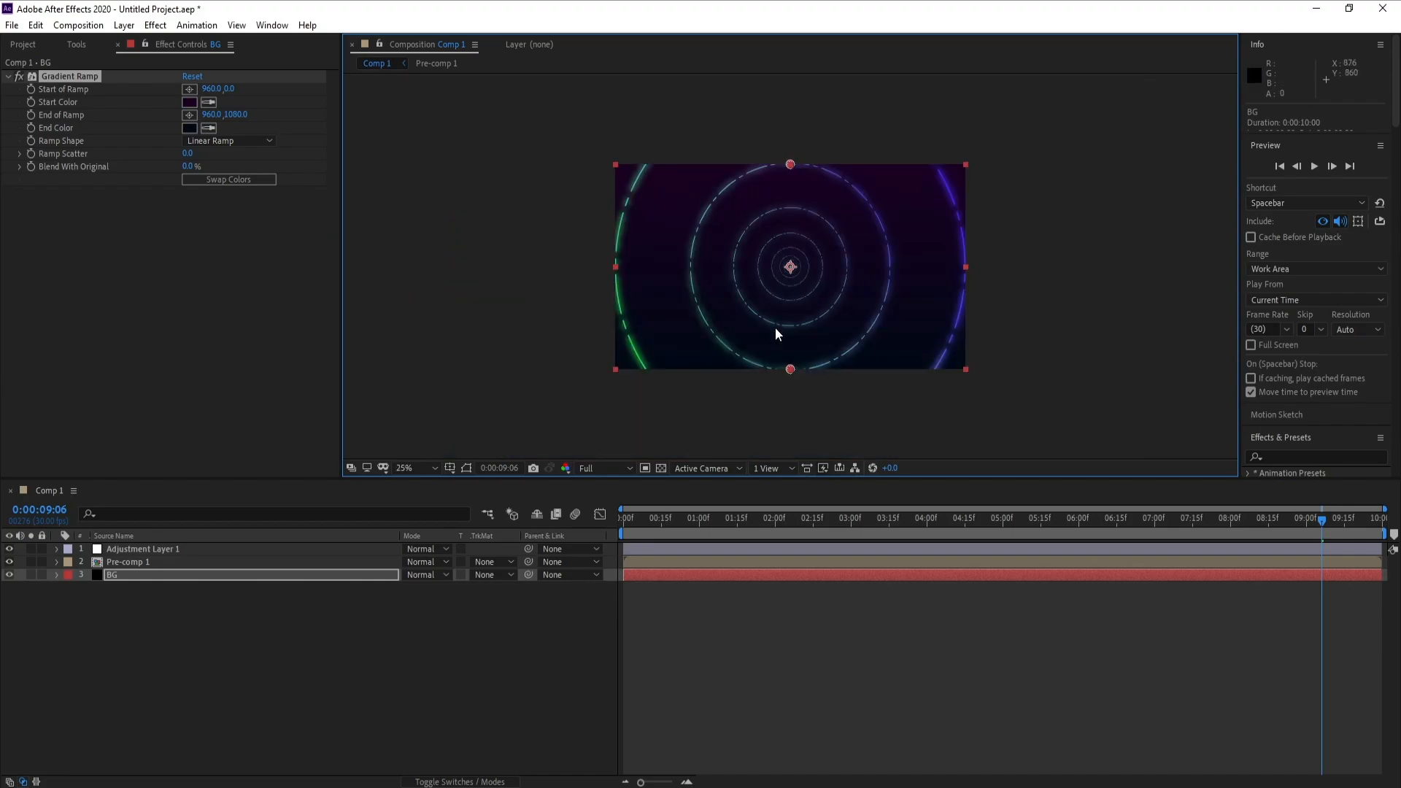
click(890, 532)
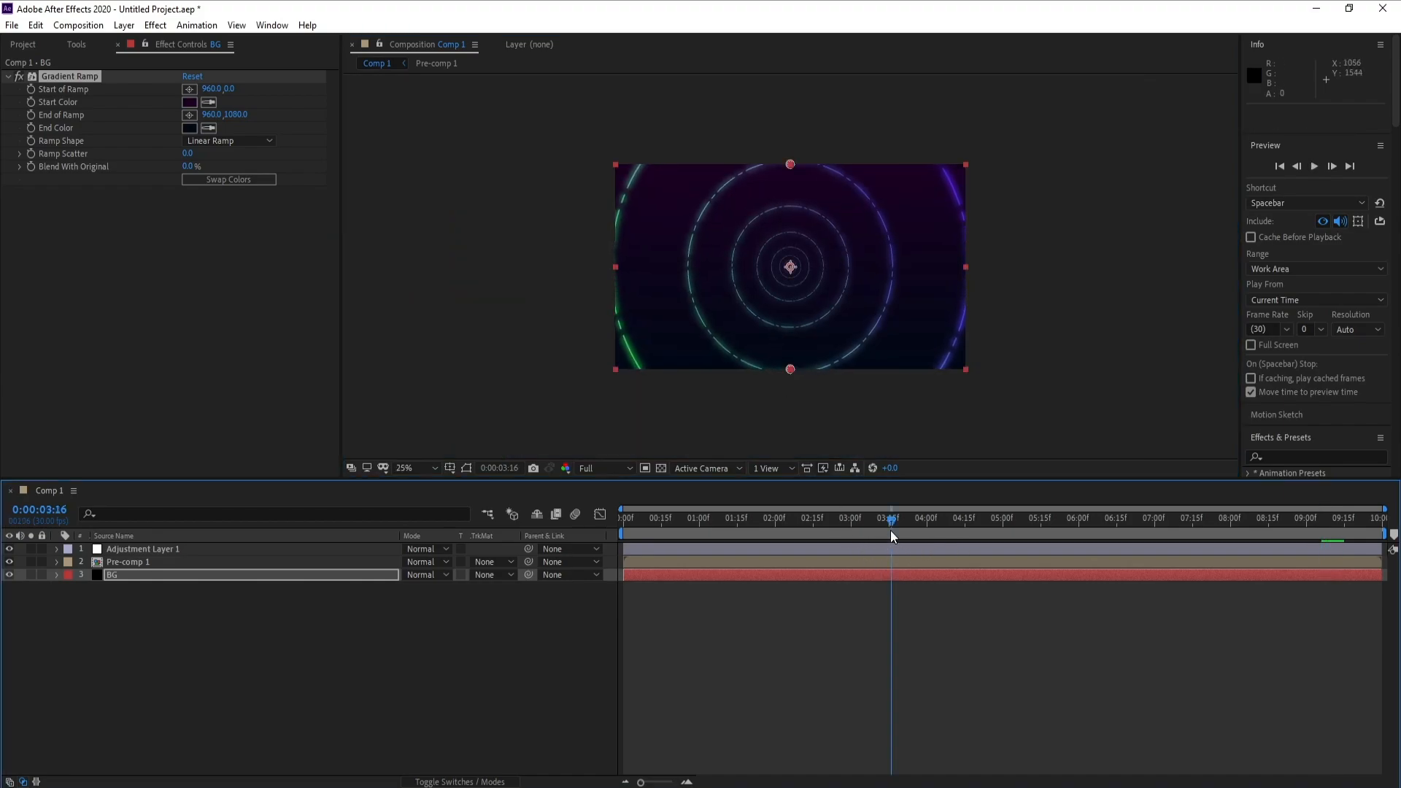
key(space)
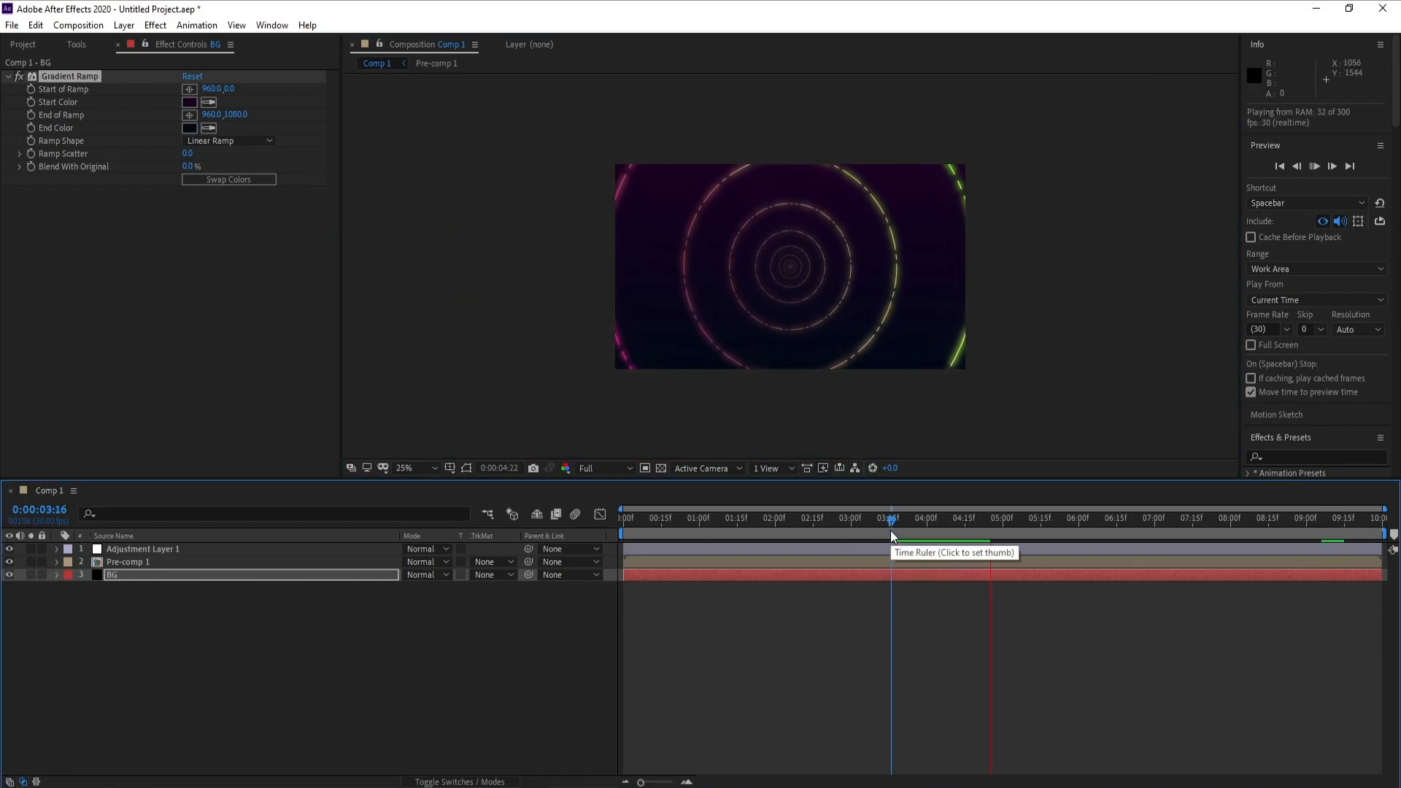
drag(890, 531, 1029, 556)
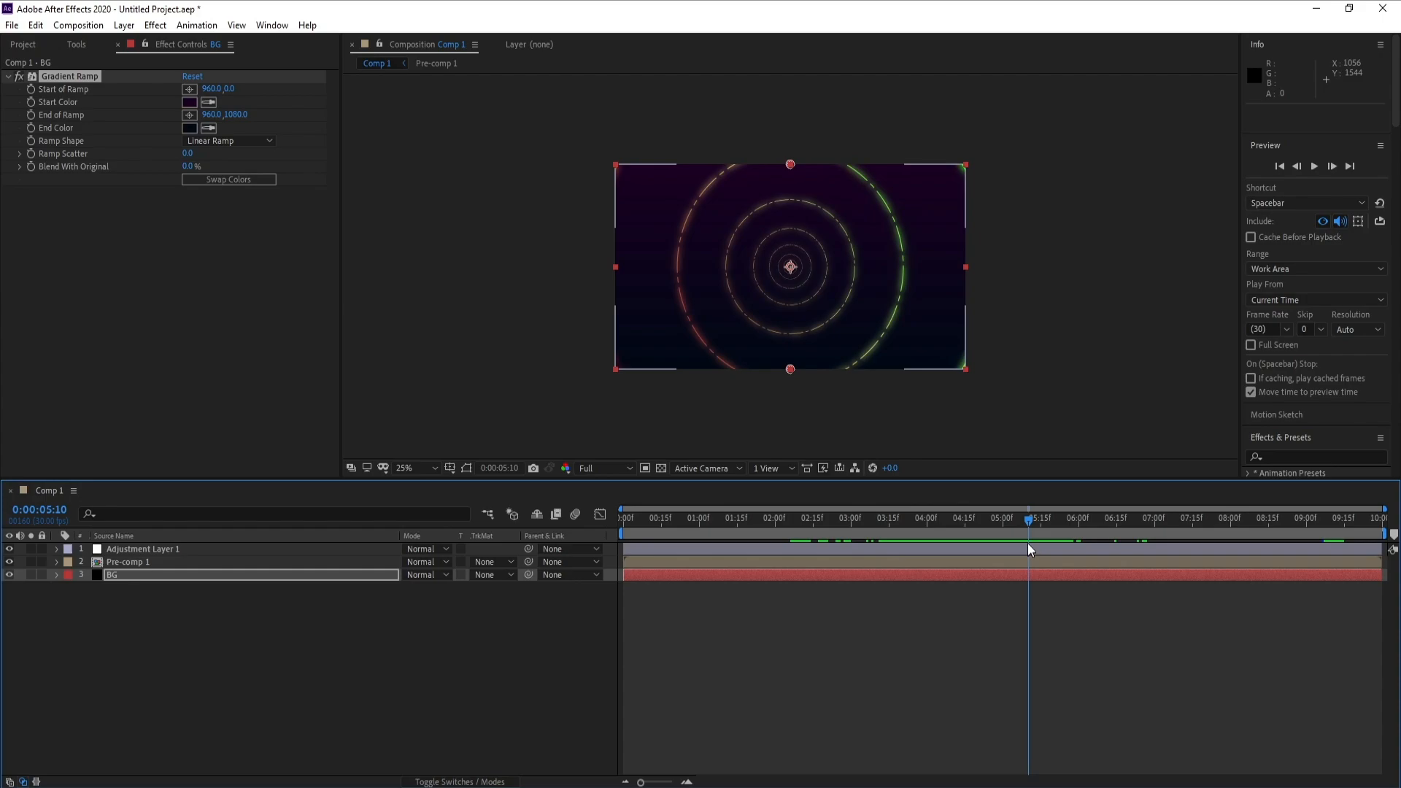